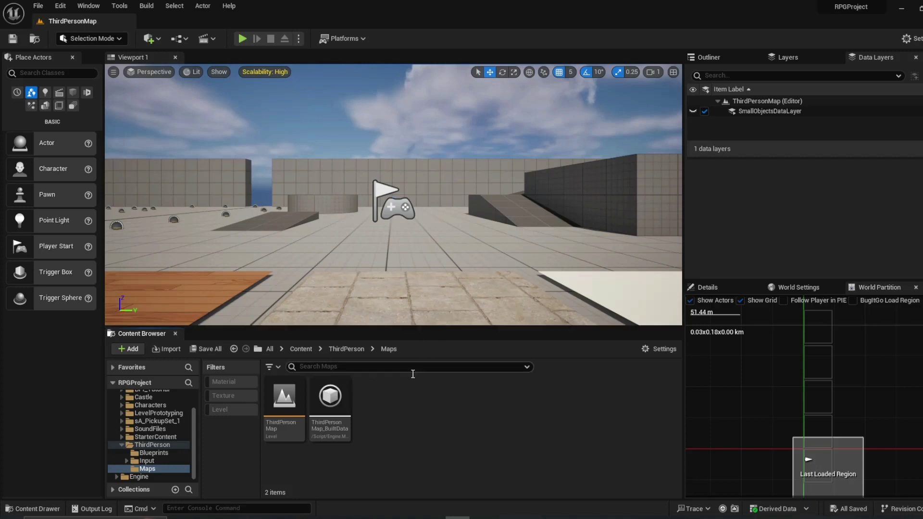
{"action": "mouse_move", "coordinate": [291, 408]}
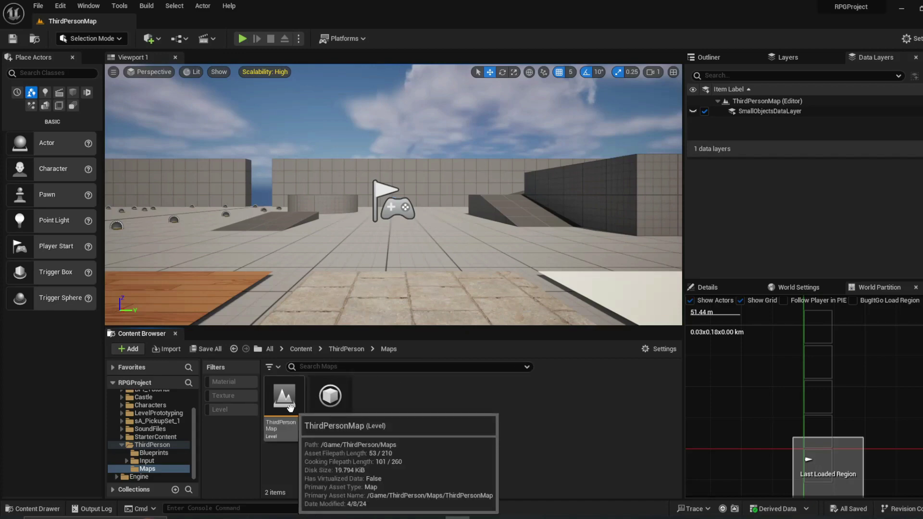
{"action": "right_click_drag", "start_coordinate": [583, 193], "coordinate": [634, 274]}
{"action": "key", "text": "s"}
{"action": "key", "text": "w"}
{"action": "right_click_drag", "start_coordinate": [577, 216], "coordinate": [582, 193]}
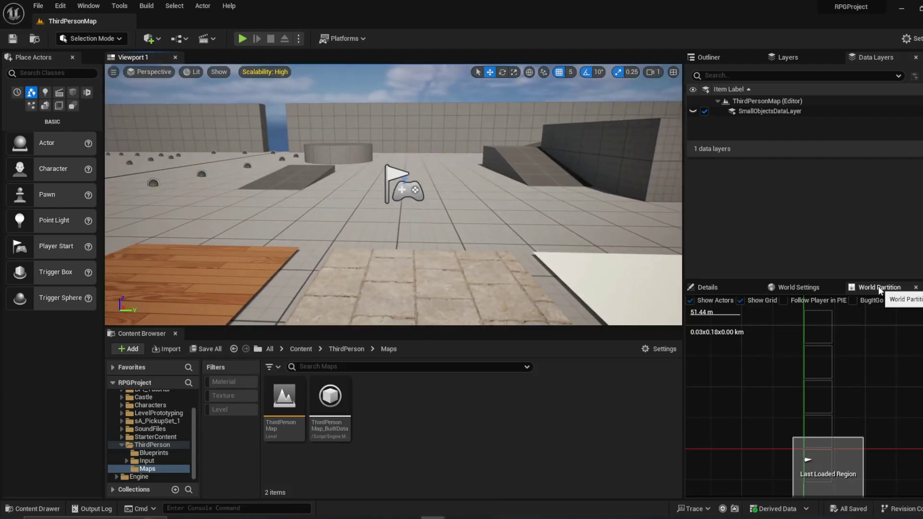
- Create a new level named WorldCompTutorial in the ThirdPerson Maps folder and save all changes
{"action": "right_click", "coordinate": [391, 412]}
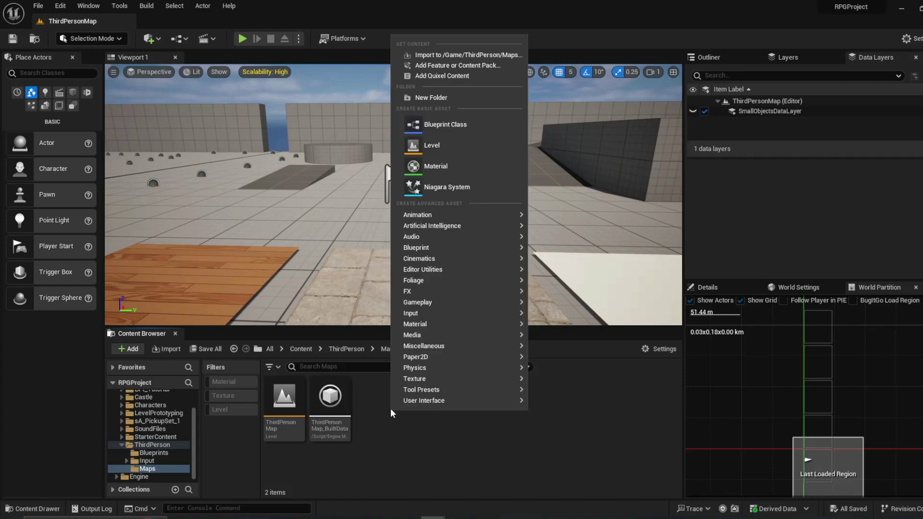
{"action": "left_click", "coordinate": [443, 142]}
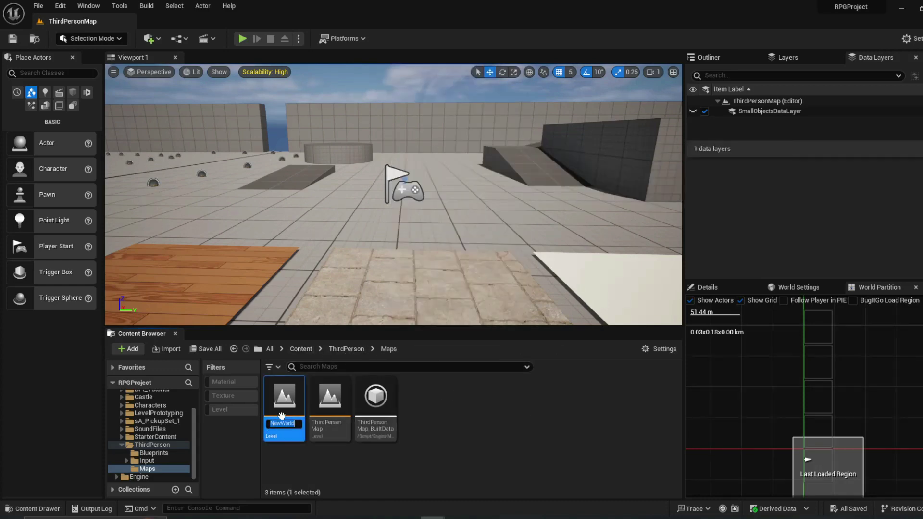
{"action": "type", "text": "WorldCom"}
{"action": "type", "text": "pTutorial"}
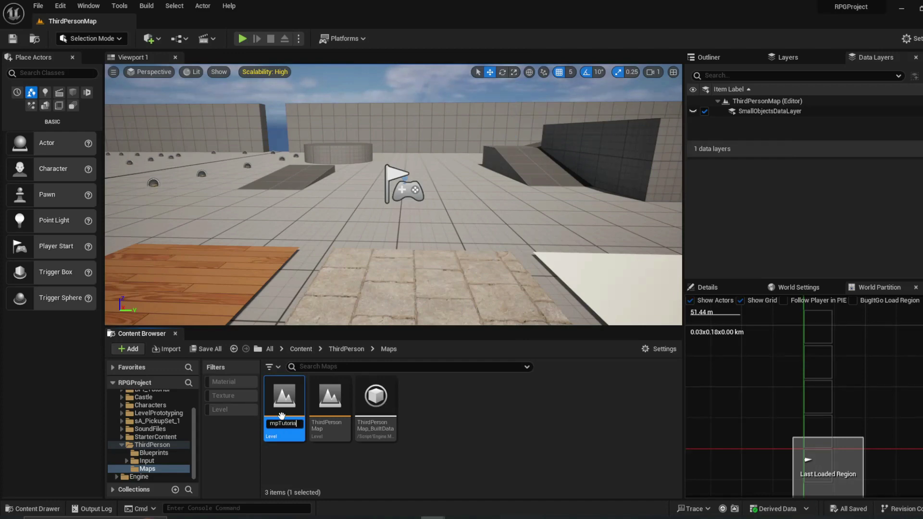
{"action": "key", "text": "Return"}
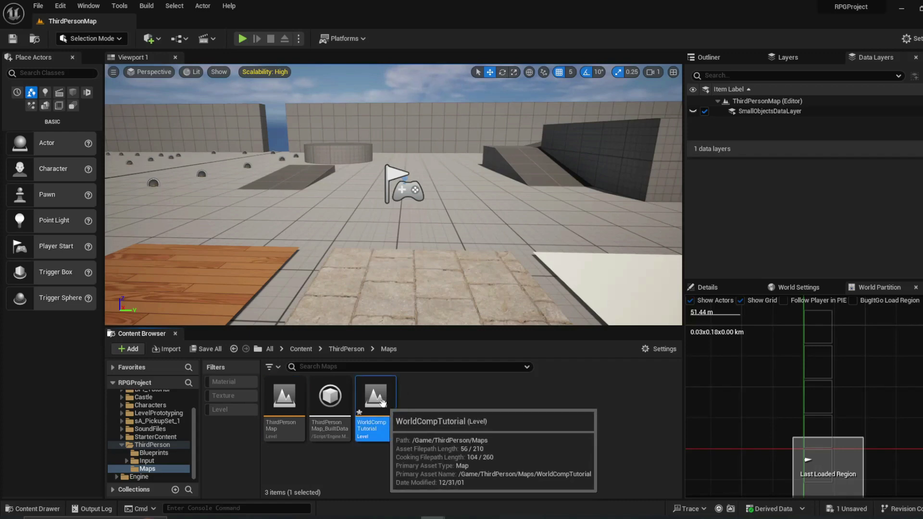
{"action": "left_click", "coordinate": [460, 416]}
{"action": "left_click", "coordinate": [38, 5]}
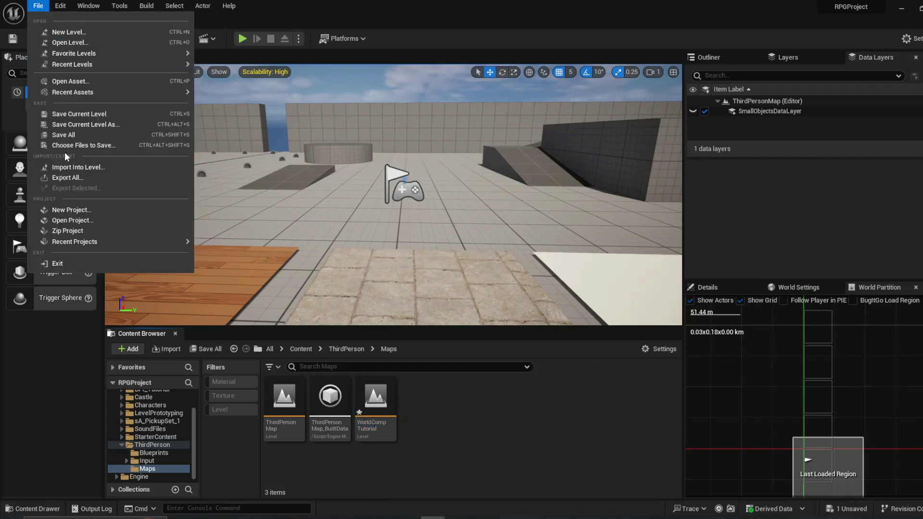
{"action": "left_click", "coordinate": [70, 141]}
- Add partitioned streaming support to the WorldCompTutorial level
{"action": "mouse_move", "coordinate": [388, 403]}
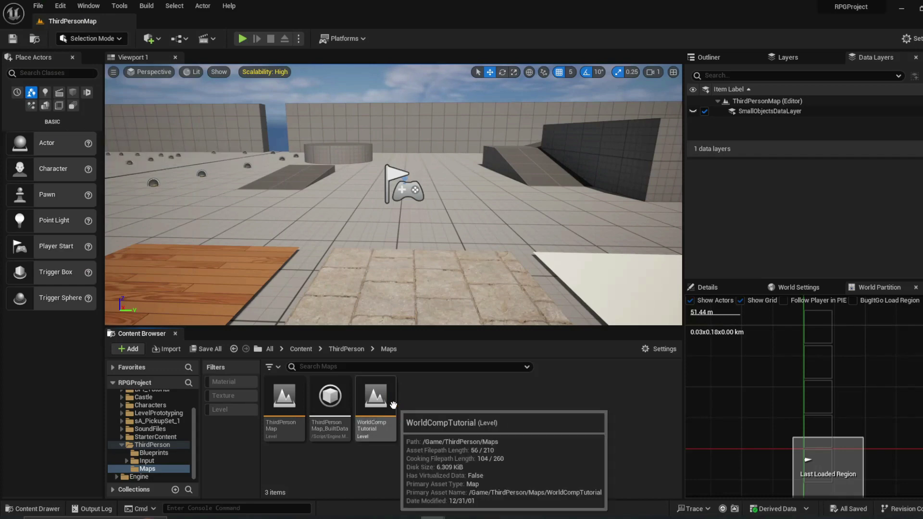
{"action": "right_click", "coordinate": [377, 403]}
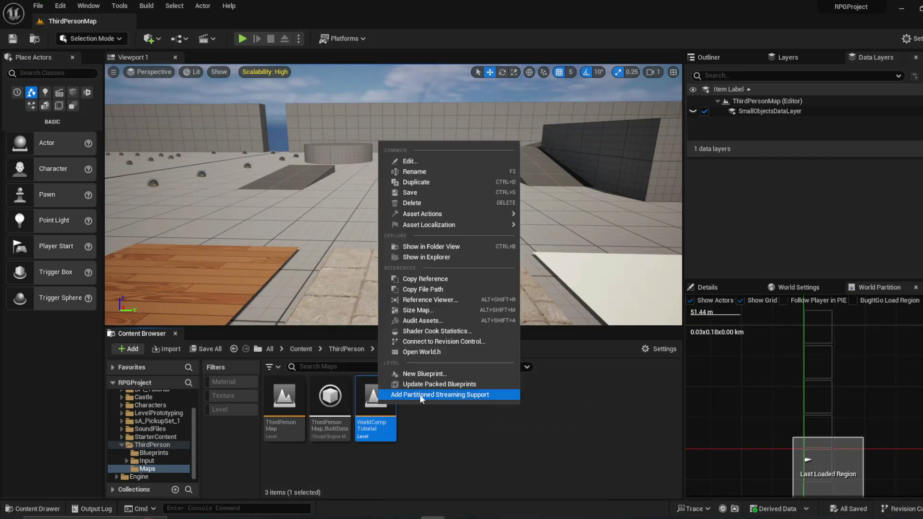
{"action": "left_click", "coordinate": [468, 394]}
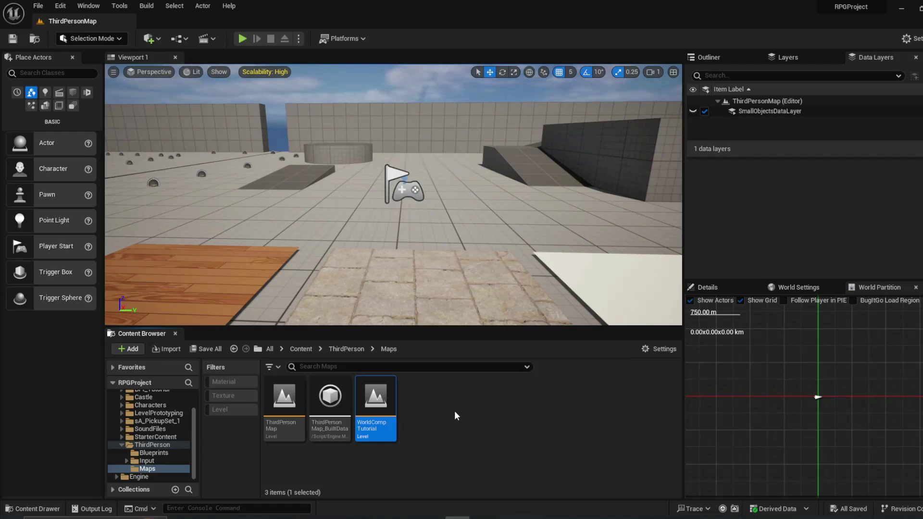
{"action": "left_click", "coordinate": [454, 408]}
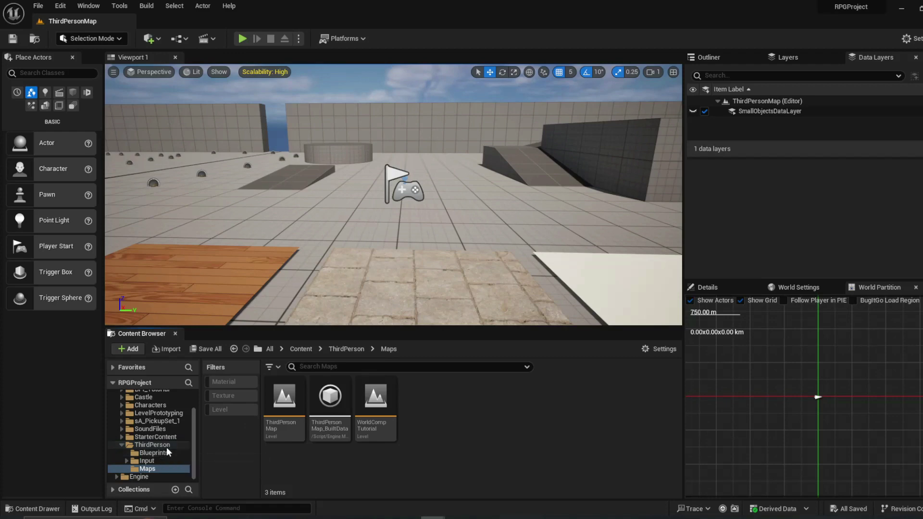
- Resave all assets in the project's Content folder and close the message log
{"action": "scroll", "coordinate": [166, 451], "scroll_direction": "up", "scroll_amount": 3}
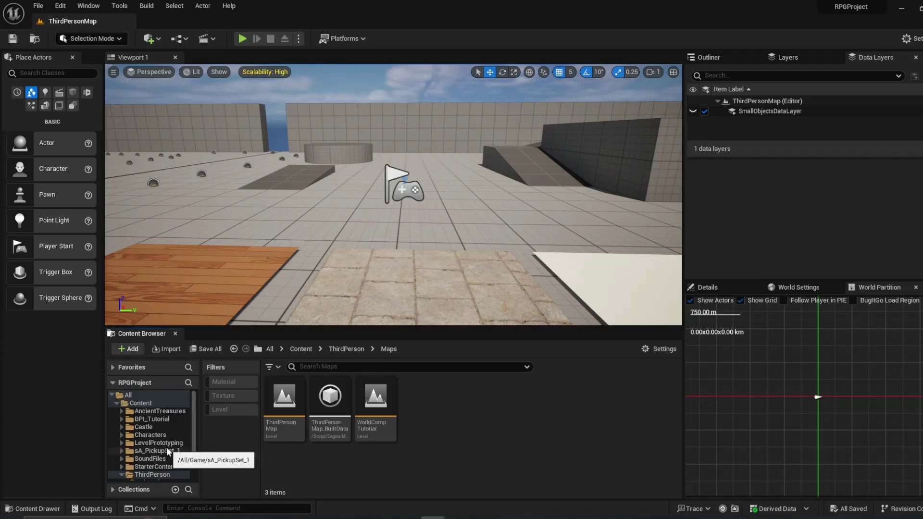
{"action": "right_click", "coordinate": [146, 407]}
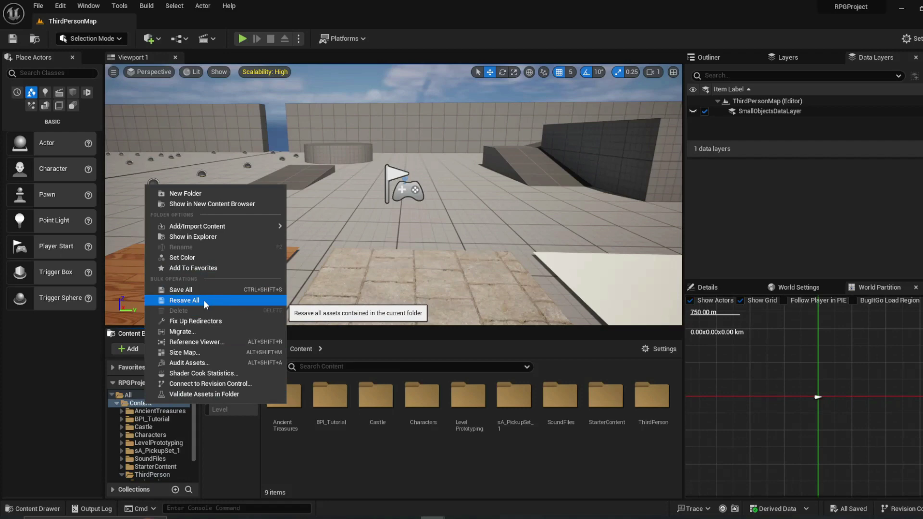
{"action": "left_click", "coordinate": [204, 298]}
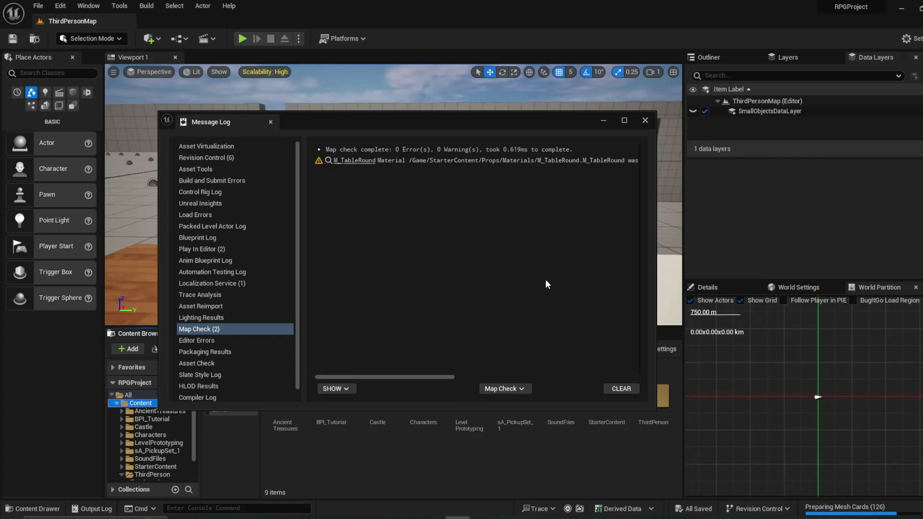
{"action": "left_click_drag", "start_coordinate": [402, 377], "coordinate": [406, 356]}
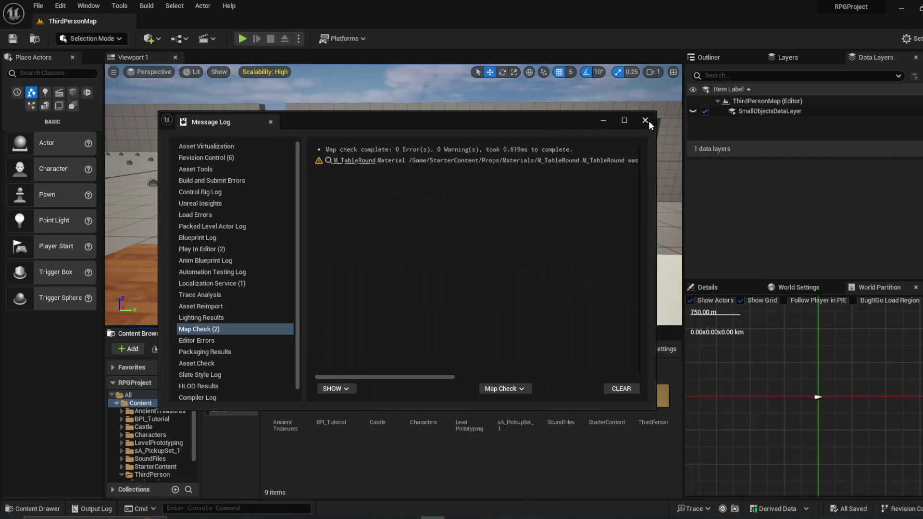
{"action": "left_click", "coordinate": [645, 120]}
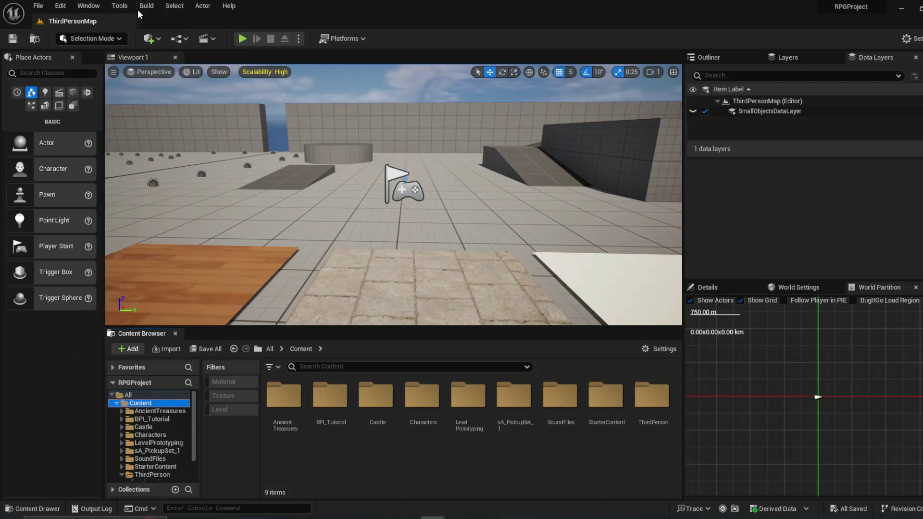
- Look through the ThirdPerson Maps folder in the World Partition level conversion dialog, leaving it without converting anything
{"action": "left_click", "coordinate": [119, 6]}
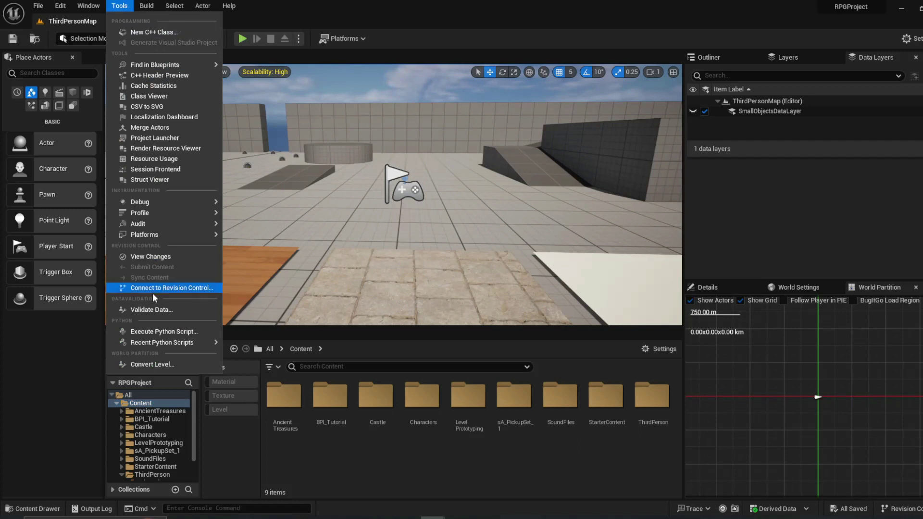
{"action": "left_click", "coordinate": [151, 364]}
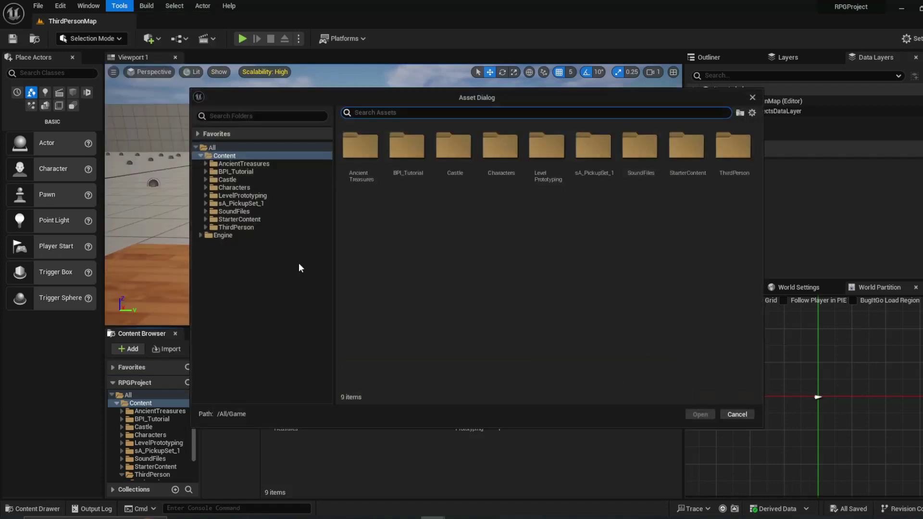
{"action": "left_click_drag", "start_coordinate": [465, 100], "coordinate": [391, 106]}
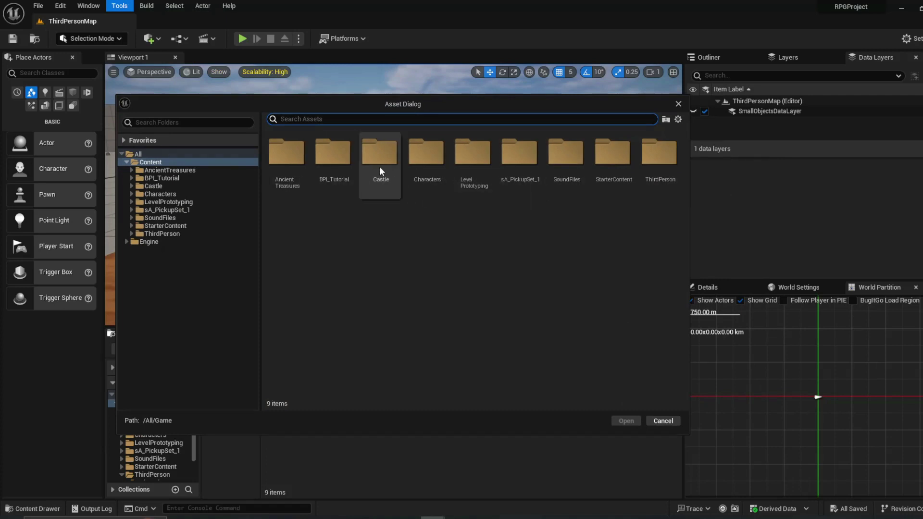
{"action": "double_click", "coordinate": [663, 151]}
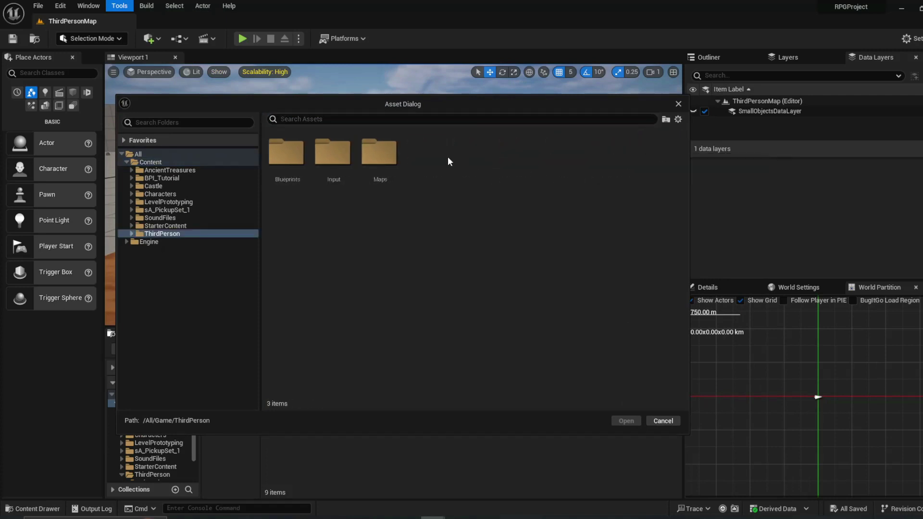
{"action": "double_click", "coordinate": [378, 155]}
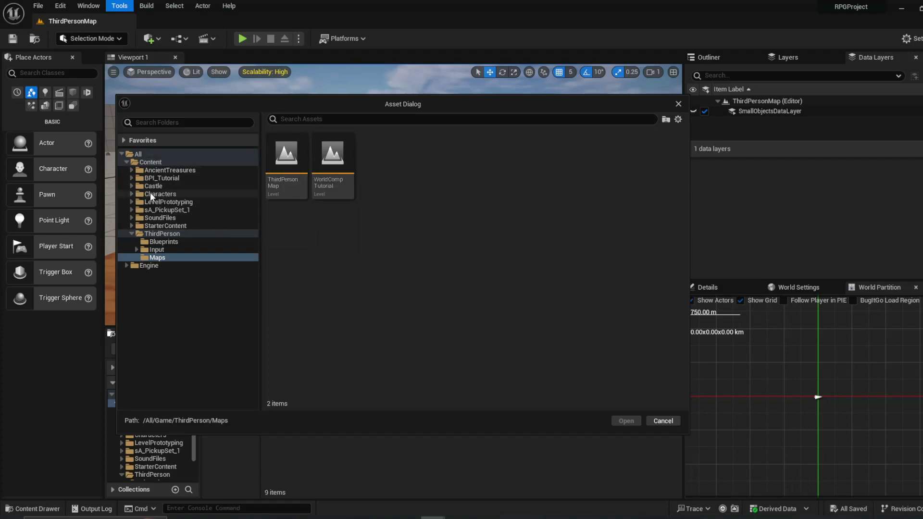
{"action": "left_click", "coordinate": [662, 420]}
- Check the level options available for WorldCompTutorial in the ThirdPerson Maps folder
{"action": "double_click", "coordinate": [651, 399]}
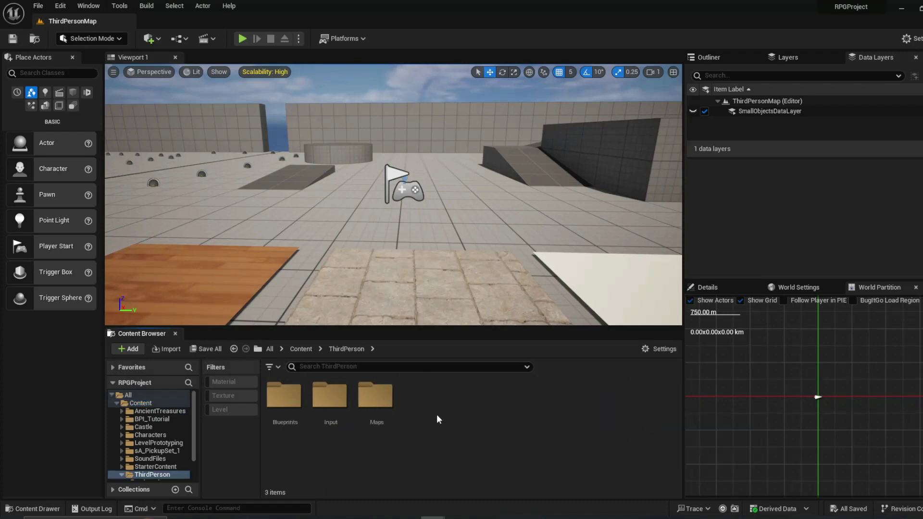
{"action": "double_click", "coordinate": [375, 399]}
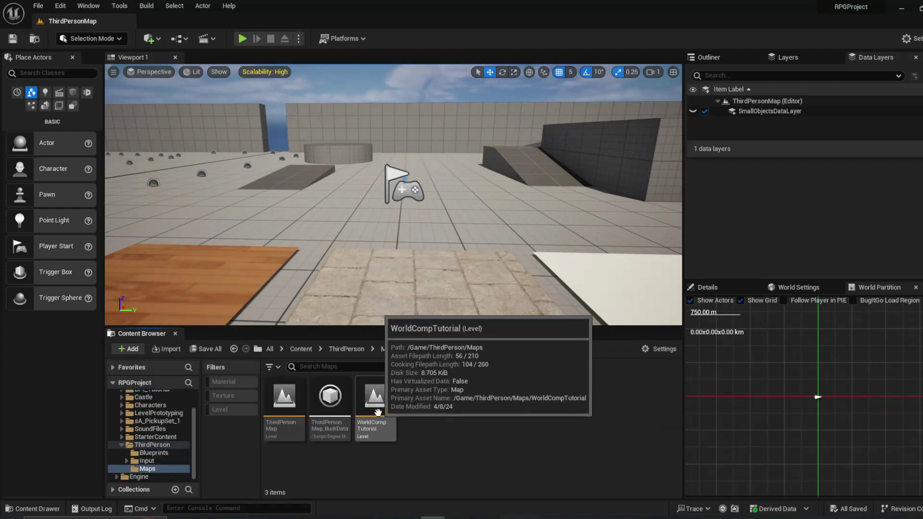
{"action": "right_click", "coordinate": [378, 412]}
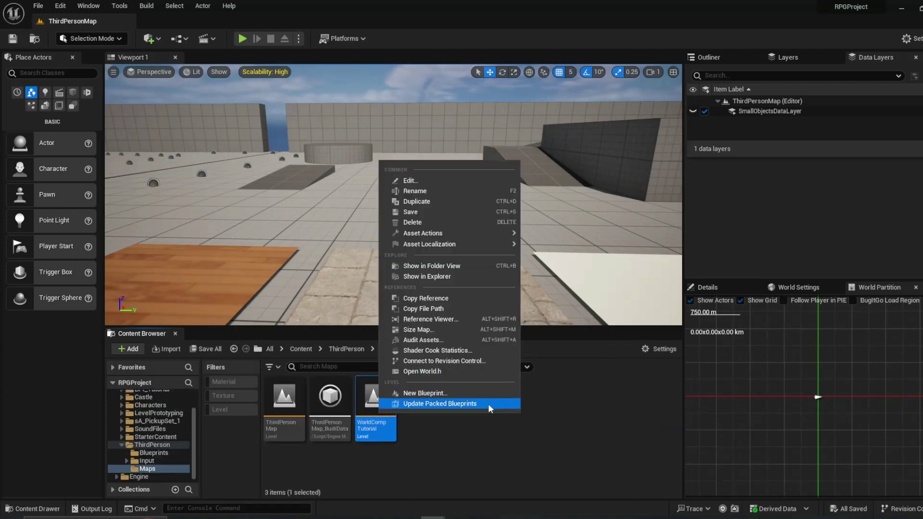
{"action": "left_click", "coordinate": [485, 443]}
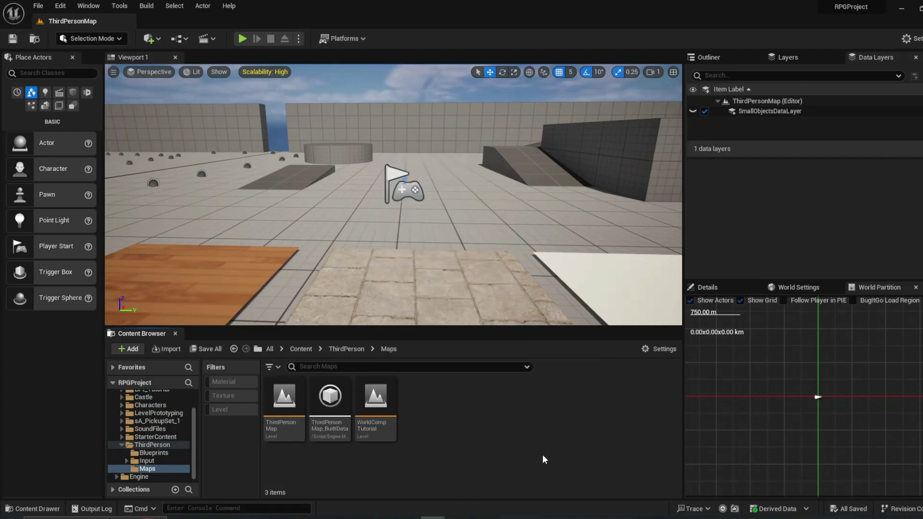
- Examine the ShowCase level in the Castle Level folder of the level conversion dialog, leaving it without converting
{"action": "left_click", "coordinate": [120, 6]}
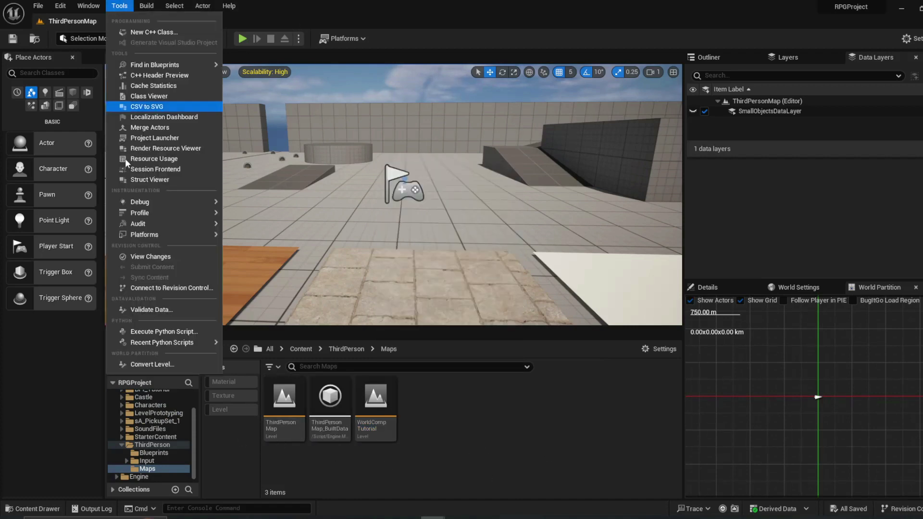
{"action": "left_click", "coordinate": [153, 365]}
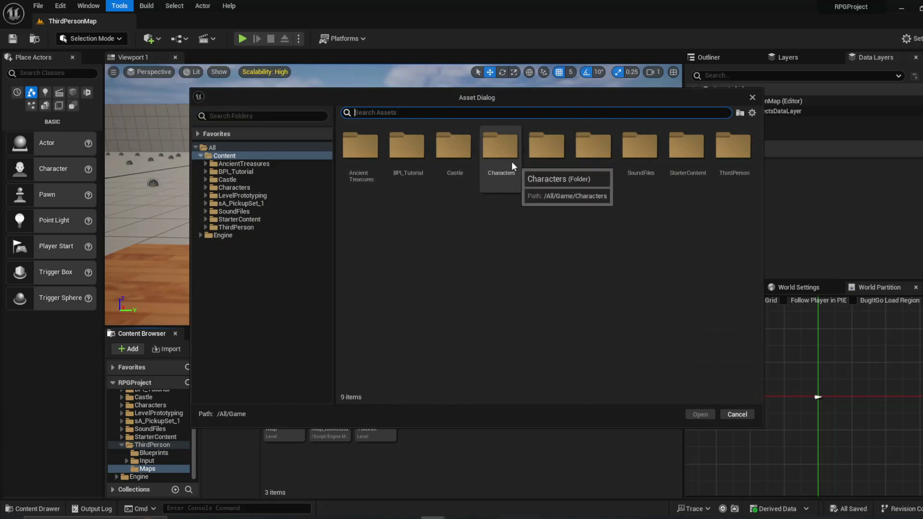
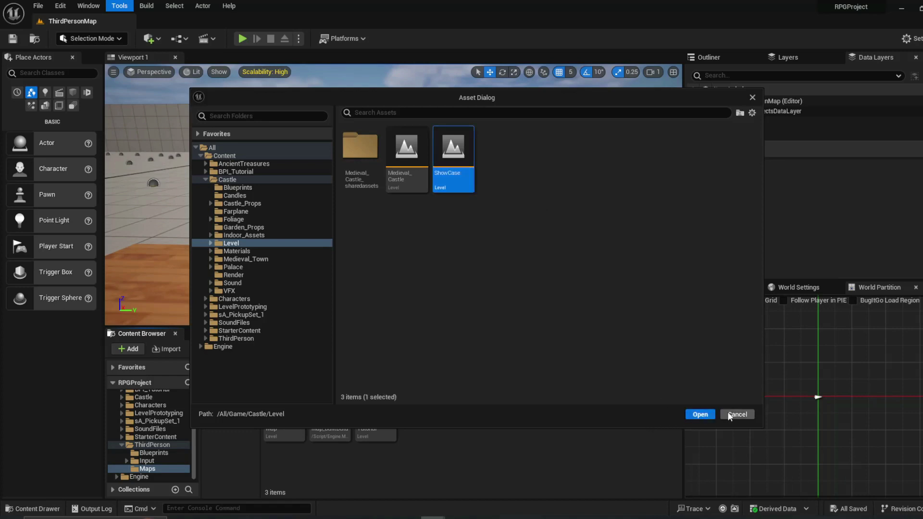
{"action": "left_click_drag", "start_coordinate": [424, 91], "coordinate": [215, 10]}
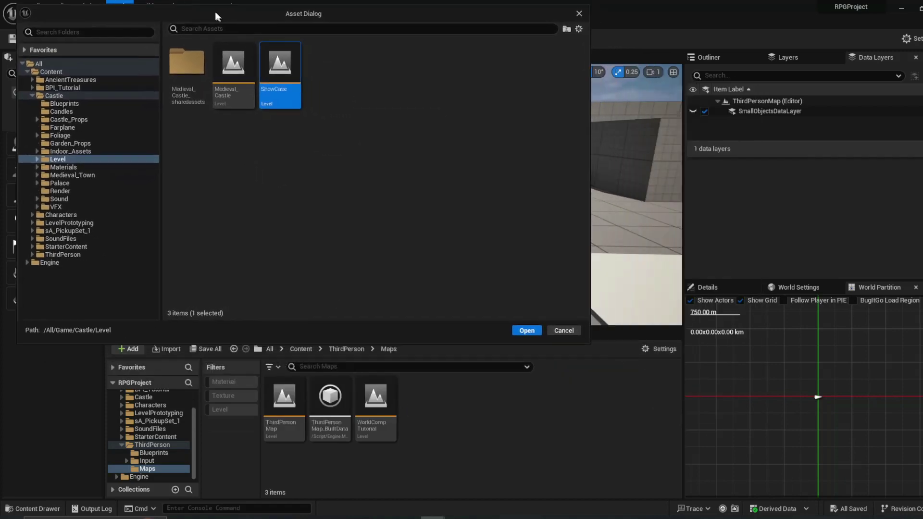
{"action": "left_click", "coordinate": [558, 331]}
- Go to the Castle Level folder in the Content Browser and check the partitioned streaming option for ShowCase and Medieval_Castle
{"action": "left_click", "coordinate": [309, 348]}
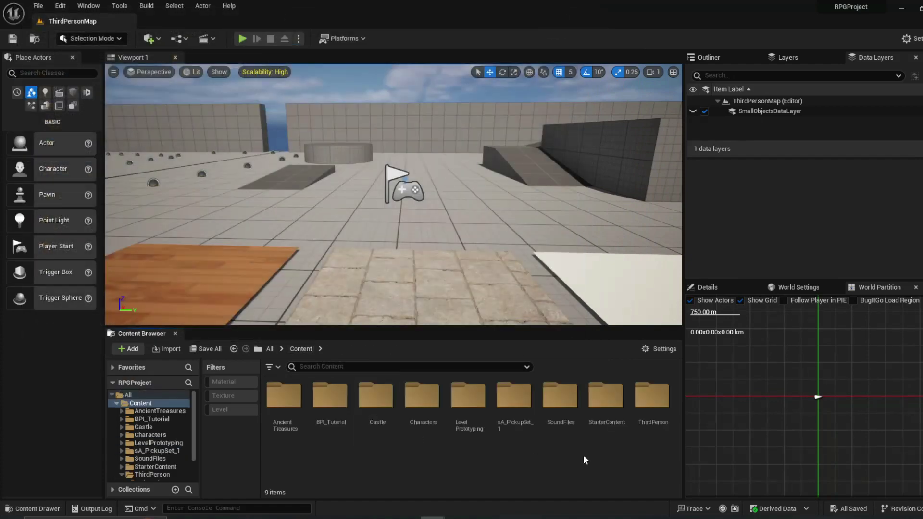
{"action": "double_click", "coordinate": [377, 404]}
{"action": "left_click", "coordinate": [640, 415]}
{"action": "double_click", "coordinate": [640, 415]}
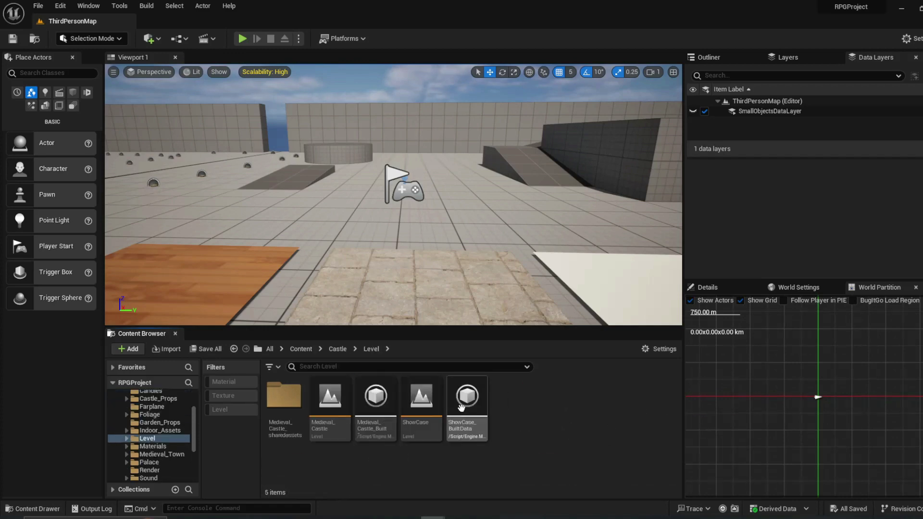
{"action": "right_click", "coordinate": [431, 407]}
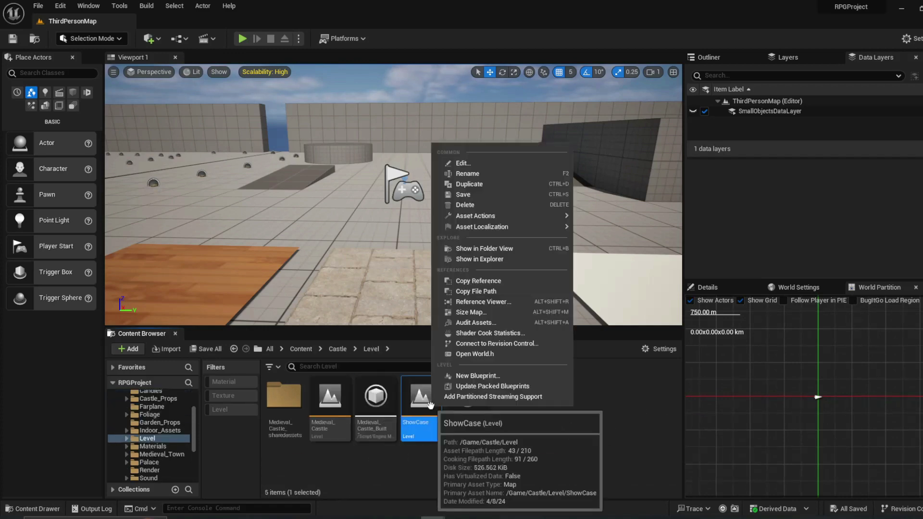
{"action": "right_click", "coordinate": [329, 411]}
{"action": "left_click", "coordinate": [560, 439]}
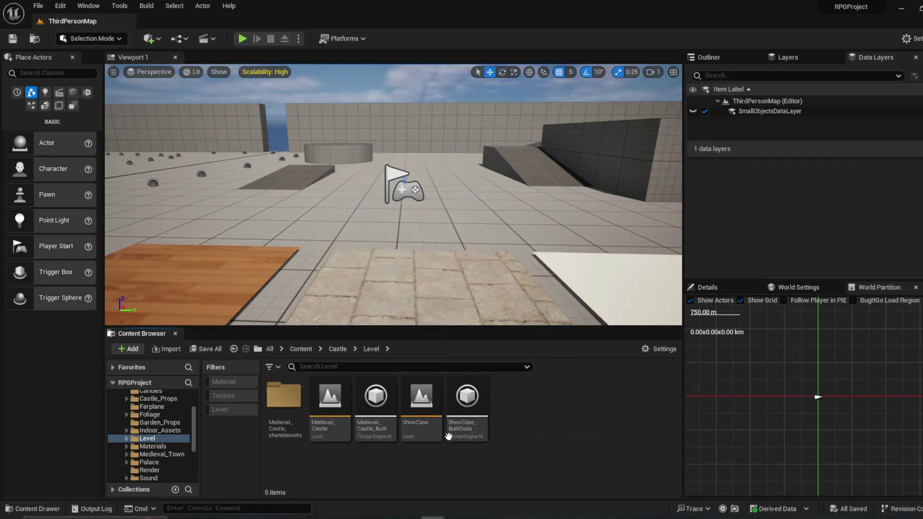
{"action": "right_click", "coordinate": [423, 408]}
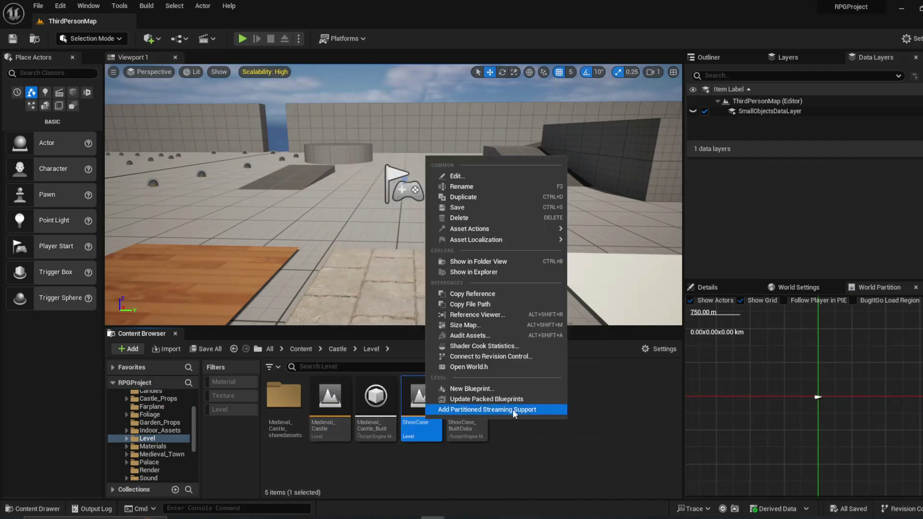
{"action": "left_click", "coordinate": [423, 474]}
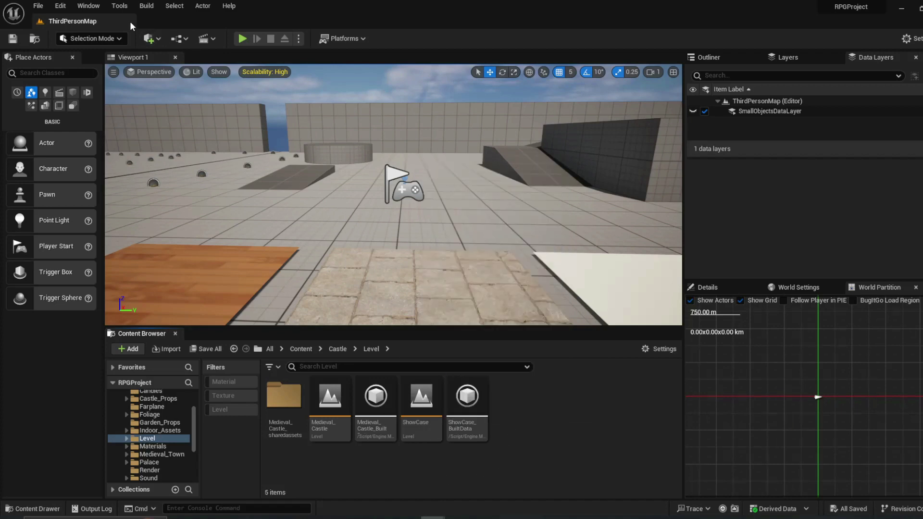
- Pick the ShowCase level from the Castle Level folder as the level to convert to World Partition
{"action": "left_click", "coordinate": [119, 6]}
{"action": "left_click", "coordinate": [175, 365]}
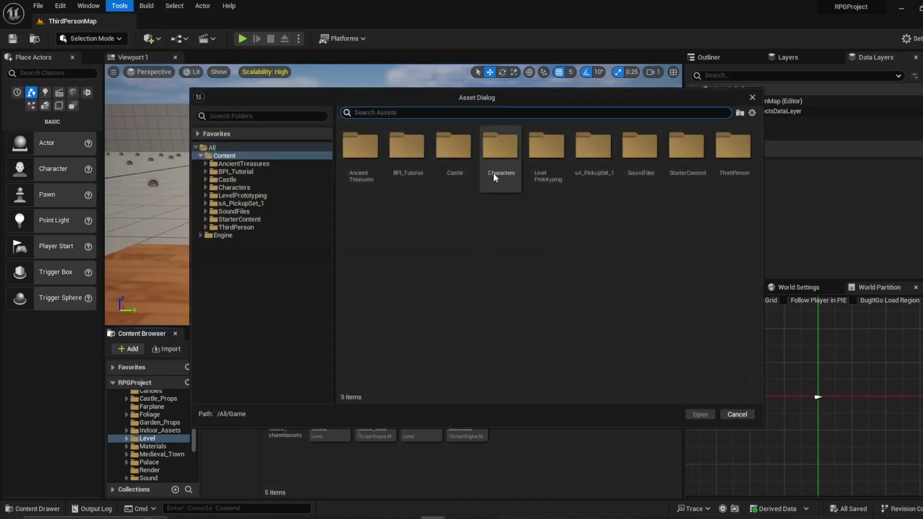
{"action": "double_click", "coordinate": [453, 157]}
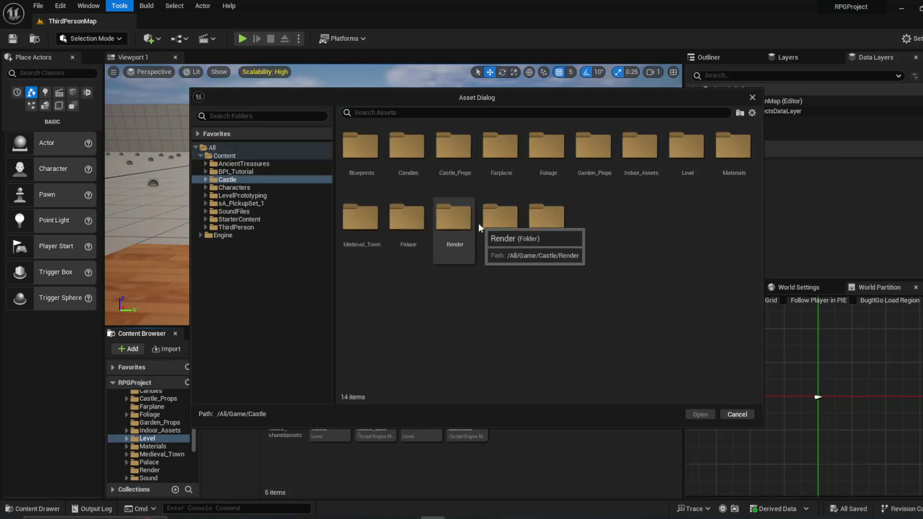
{"action": "double_click", "coordinate": [679, 143]}
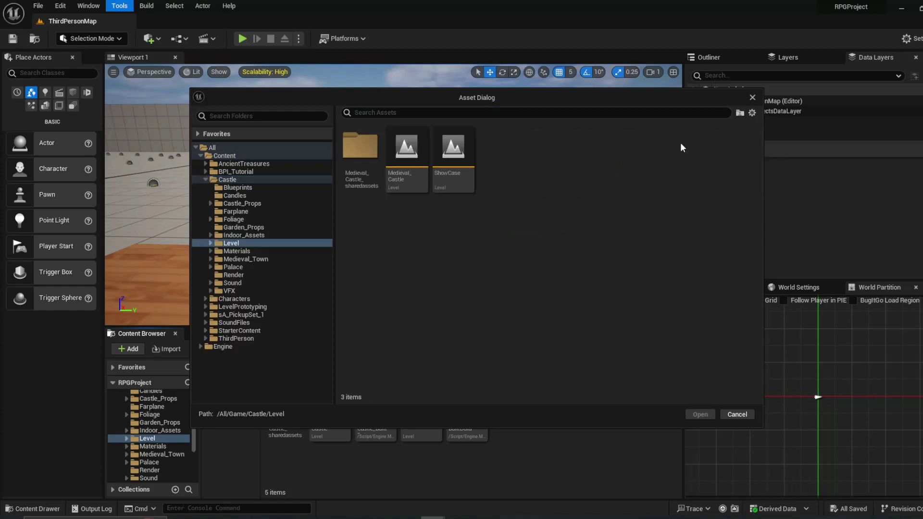
{"action": "left_click", "coordinate": [455, 161]}
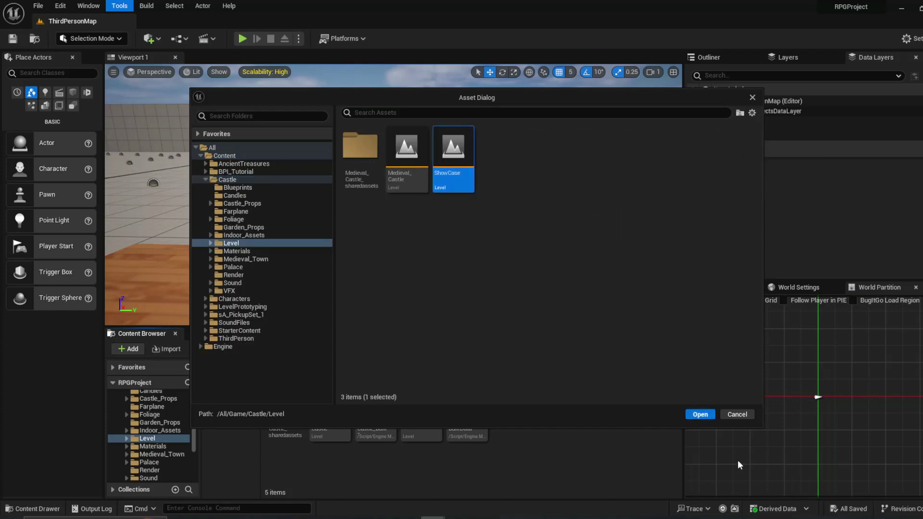
{"action": "left_click", "coordinate": [705, 414]}
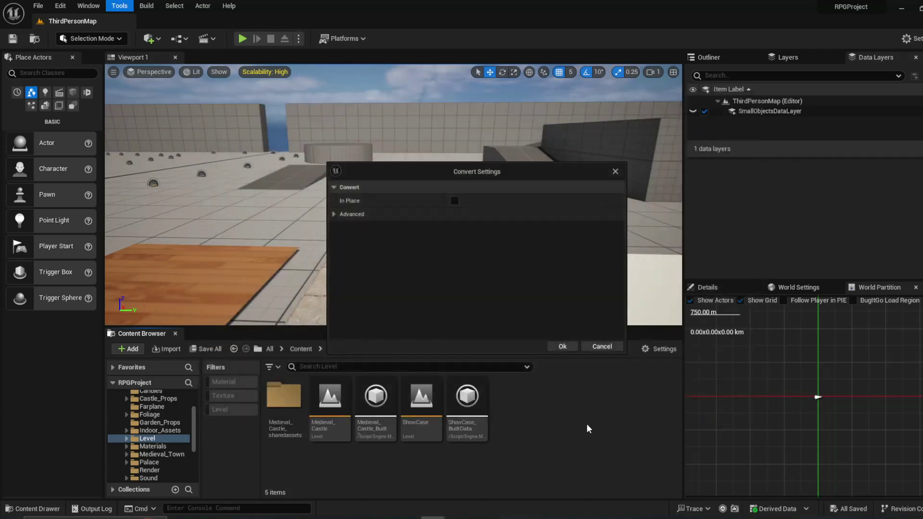
- Review the advanced convert settings and run the ShowCase conversion with In Place off and Save Foliage Type to Content Folder on
{"action": "left_click", "coordinate": [335, 214]}
{"action": "left_click", "coordinate": [454, 200]}
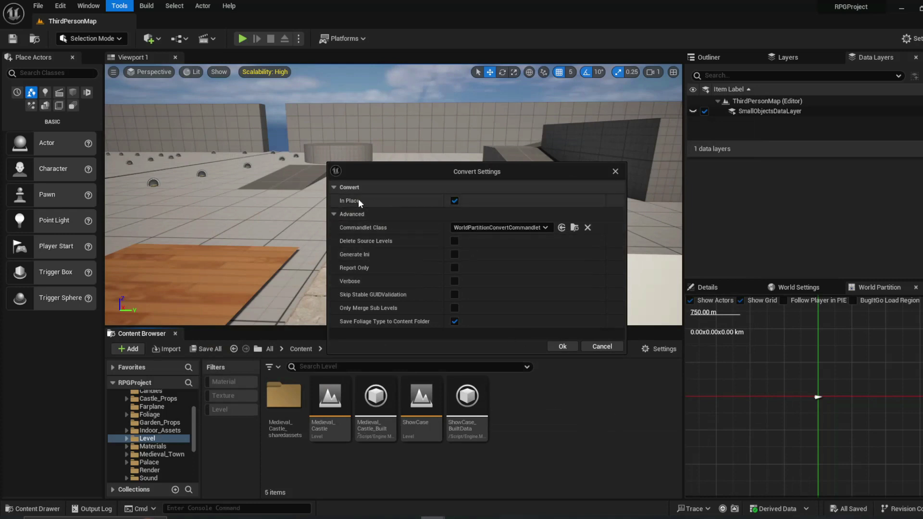
{"action": "mouse_move", "coordinate": [352, 202]}
{"action": "left_click", "coordinate": [454, 201]}
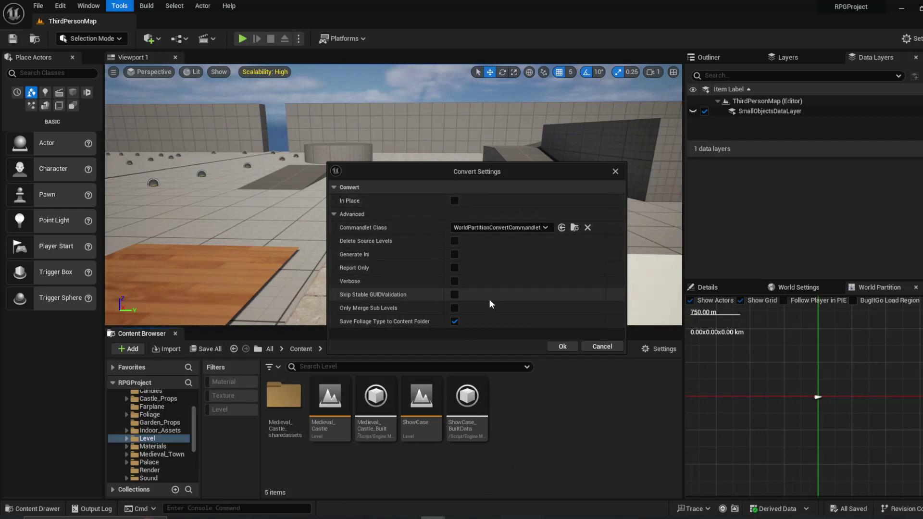
{"action": "left_click", "coordinate": [562, 346]}
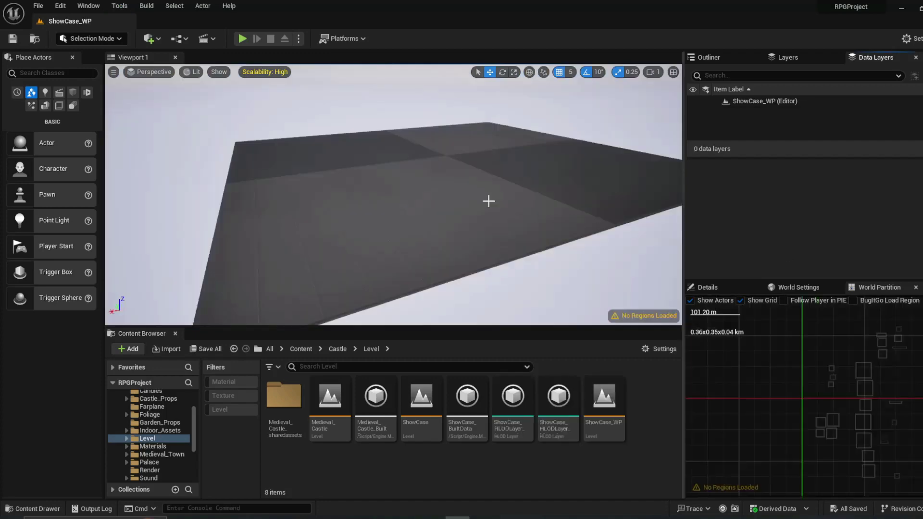
- Load a World Partition region of ShowCase_WP covering the half of the map that holds the castle actor boxes
{"action": "mouse_move", "coordinate": [487, 201]}
{"action": "right_mouse_down"}
{"action": "mouse_move", "coordinate": [581, 224]}
{"action": "mouse_move", "coordinate": [447, 192]}
{"action": "mouse_move", "coordinate": [470, 197]}
{"action": "right_mouse_up"}
{"action": "scroll", "coordinate": [809, 339], "scroll_direction": "down", "scroll_amount": 5}
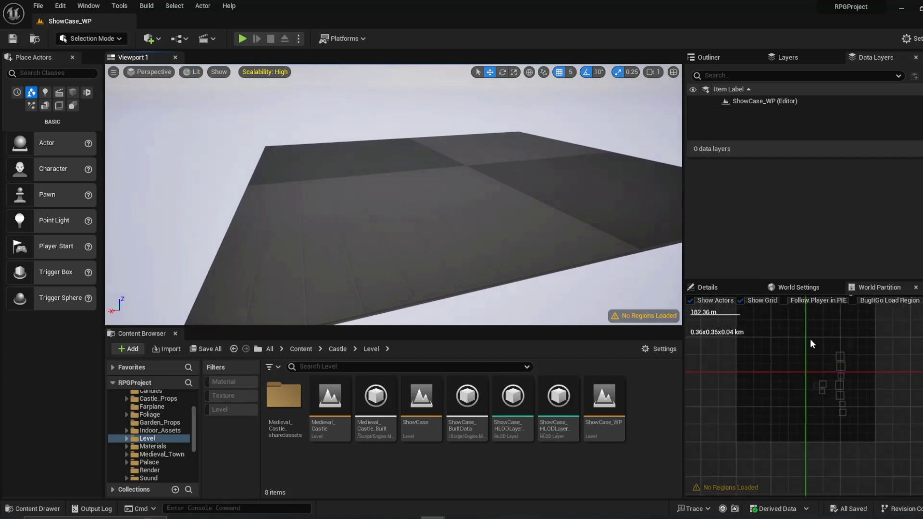
{"action": "scroll", "coordinate": [809, 340], "scroll_direction": "up", "scroll_amount": 2}
{"action": "mouse_move", "coordinate": [809, 340]}
{"action": "right_mouse_down"}
{"action": "mouse_move", "coordinate": [820, 367]}
{"action": "mouse_move", "coordinate": [815, 354]}
{"action": "right_mouse_up"}
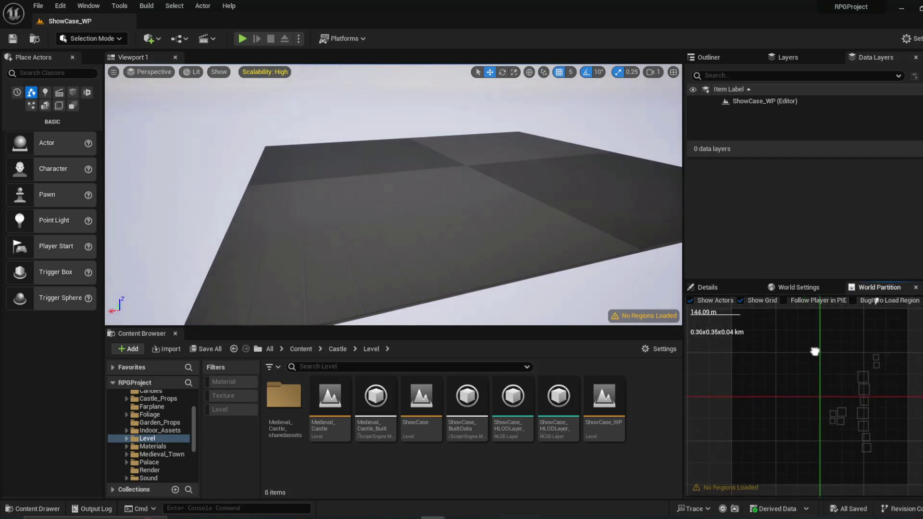
{"action": "scroll", "coordinate": [815, 353], "scroll_direction": "down", "scroll_amount": 2}
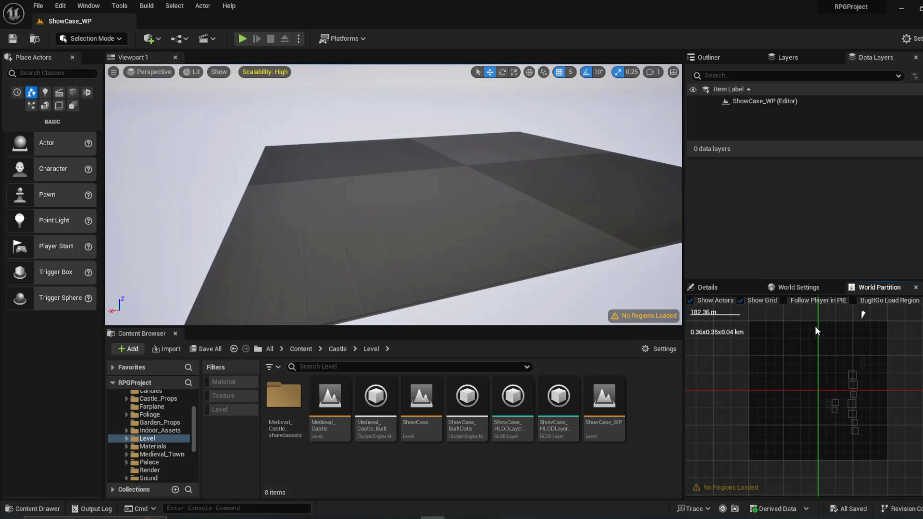
{"action": "left_click_drag", "start_coordinate": [814, 325], "coordinate": [887, 460]}
{"action": "right_click", "coordinate": [853, 411]}
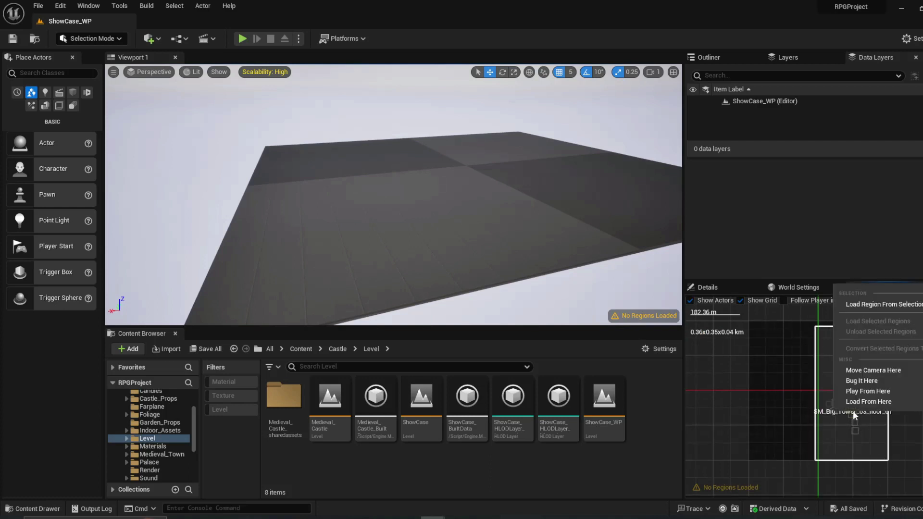
{"action": "left_click", "coordinate": [883, 304]}
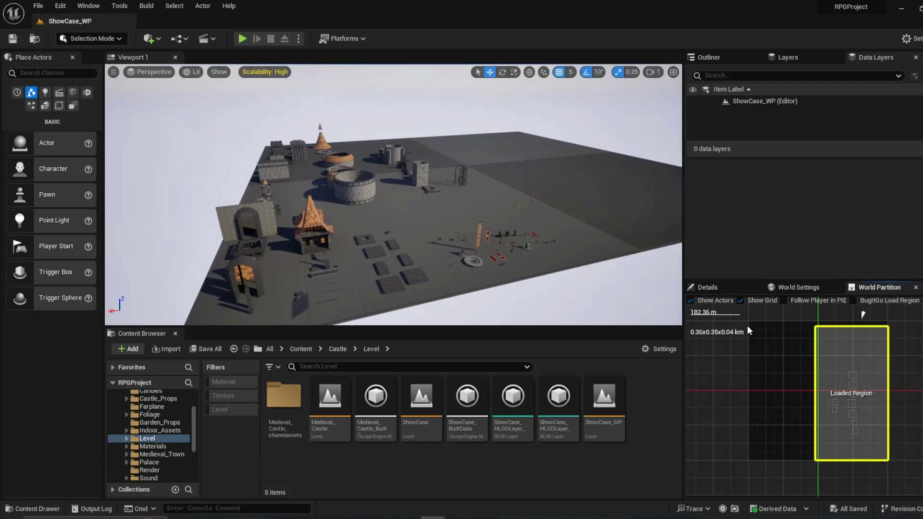
- Load a region spanning the entire ShowCase_WP map grid and inspect the castle assets in the level
{"action": "left_click_drag", "start_coordinate": [747, 325], "coordinate": [907, 484]}
{"action": "right_click", "coordinate": [789, 399]}
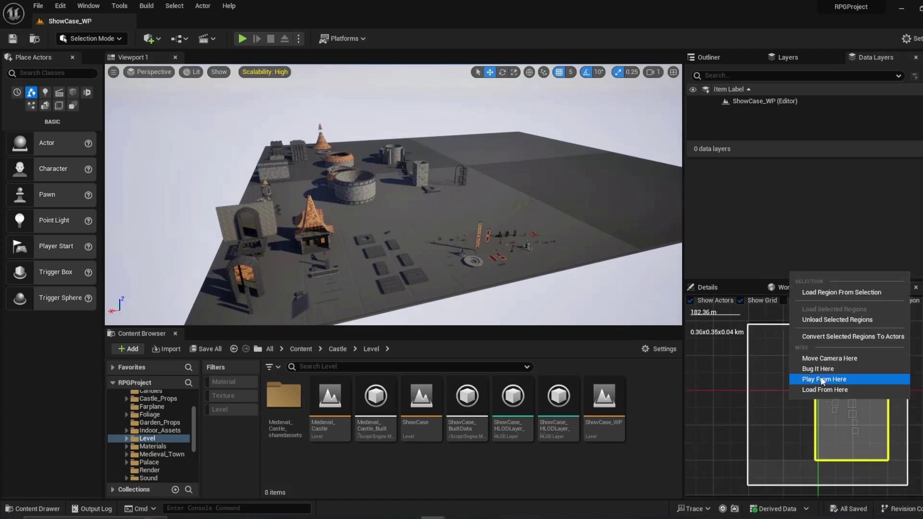
{"action": "left_click", "coordinate": [835, 294]}
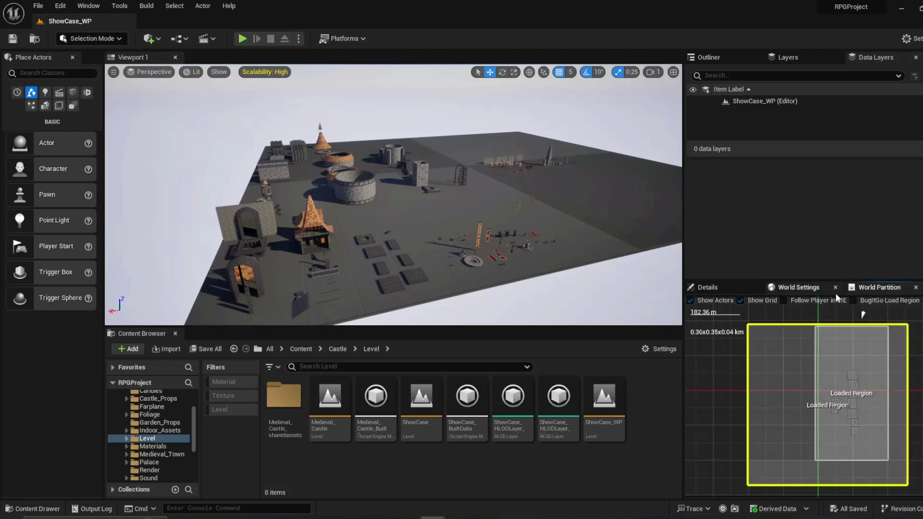
{"action": "right_click_drag", "start_coordinate": [579, 240], "coordinate": [560, 242]}
{"action": "key", "text": "d"}
{"action": "key", "text": "w"}
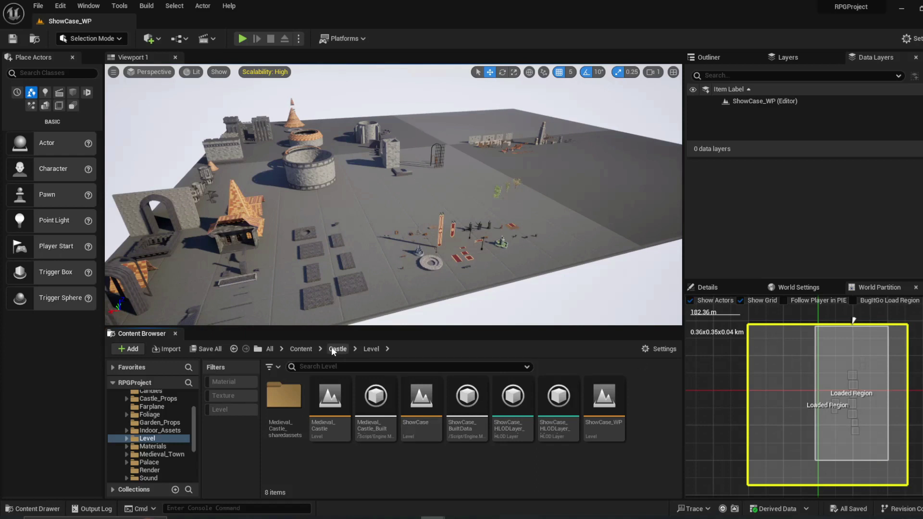
- Go to the ThirdPerson Maps folder and check the level options available for WorldCompTutorial
{"action": "left_click", "coordinate": [306, 349]}
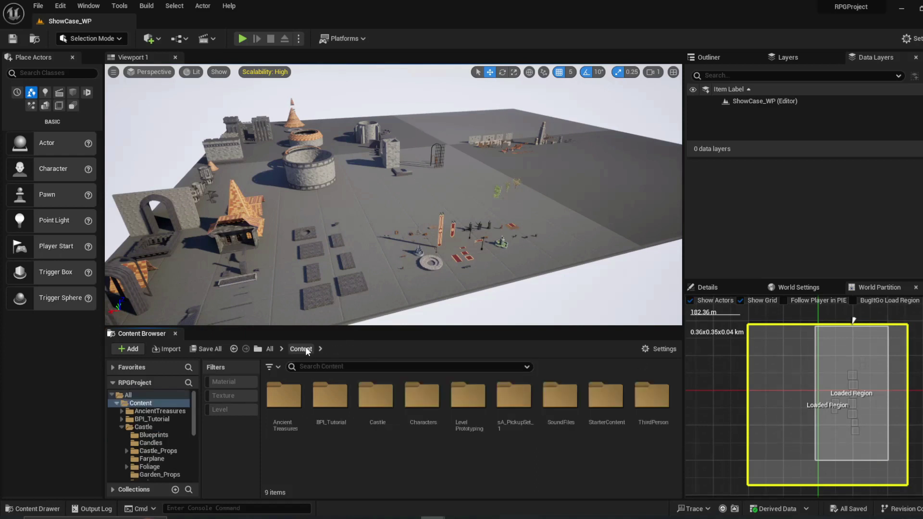
{"action": "double_click", "coordinate": [649, 398]}
{"action": "double_click", "coordinate": [375, 396]}
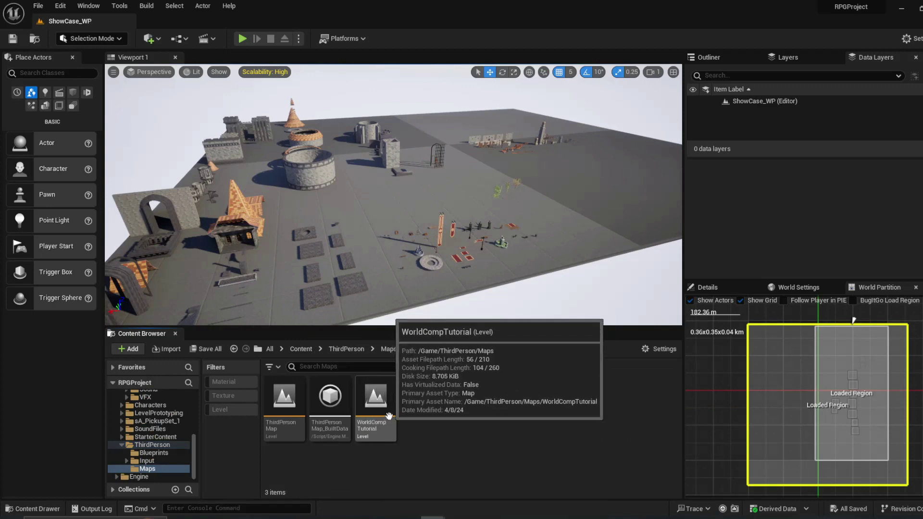
{"action": "right_click", "coordinate": [389, 416]}
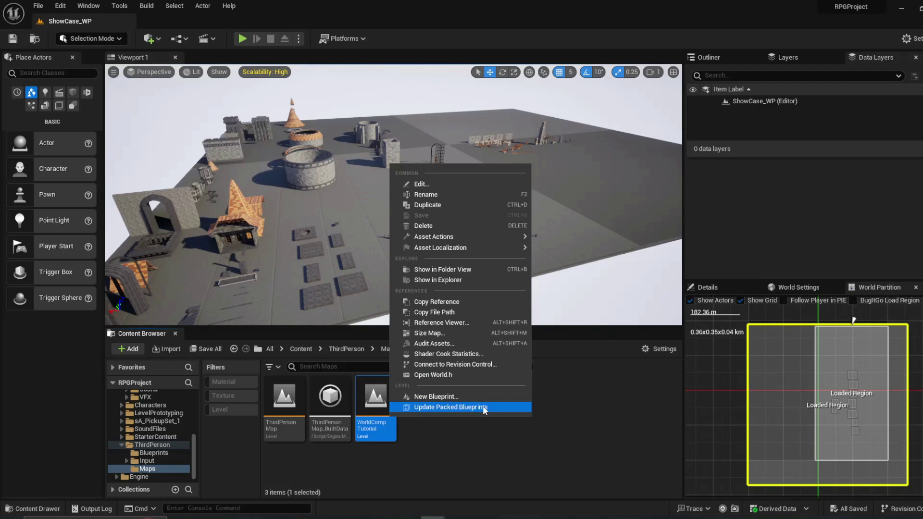
{"action": "left_click", "coordinate": [459, 451]}
- Create a new level in the ThirdPerson Maps folder and check its option for adding partitioned streaming support
{"action": "right_click", "coordinate": [419, 416]}
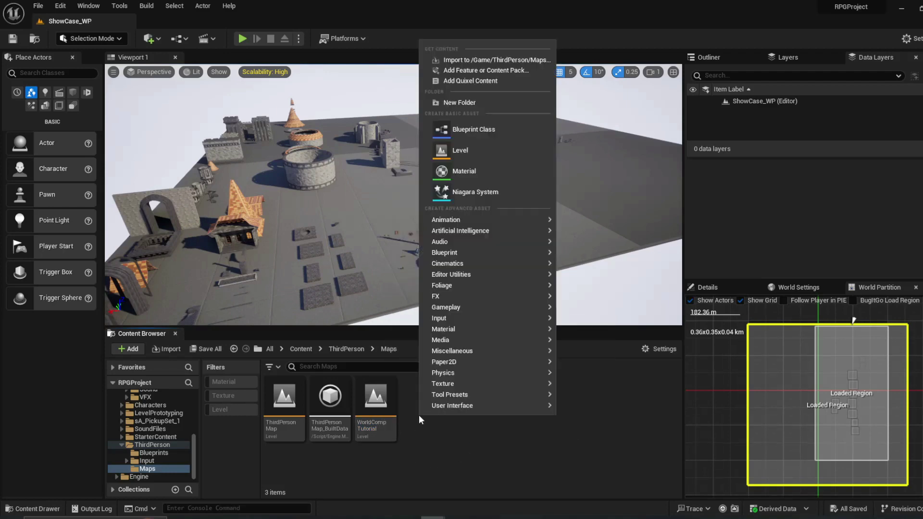
{"action": "left_click", "coordinate": [492, 151]}
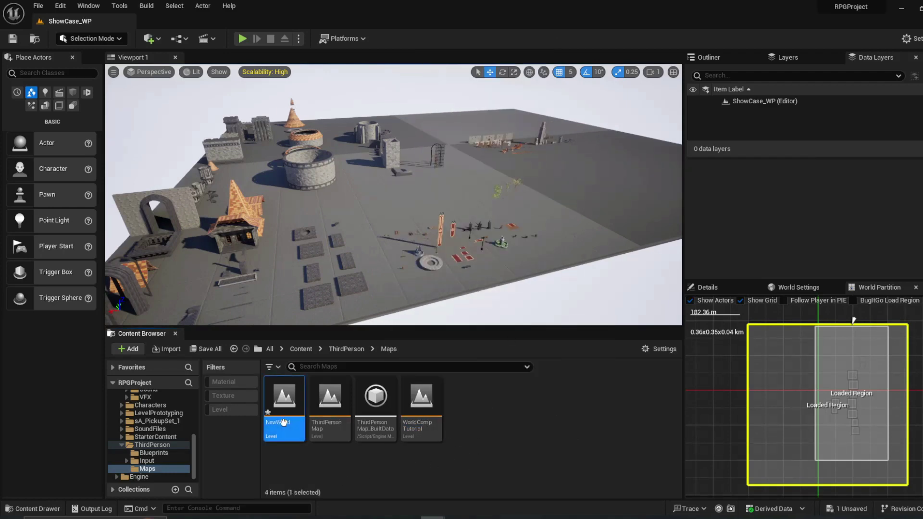
{"action": "right_click", "coordinate": [283, 422]}
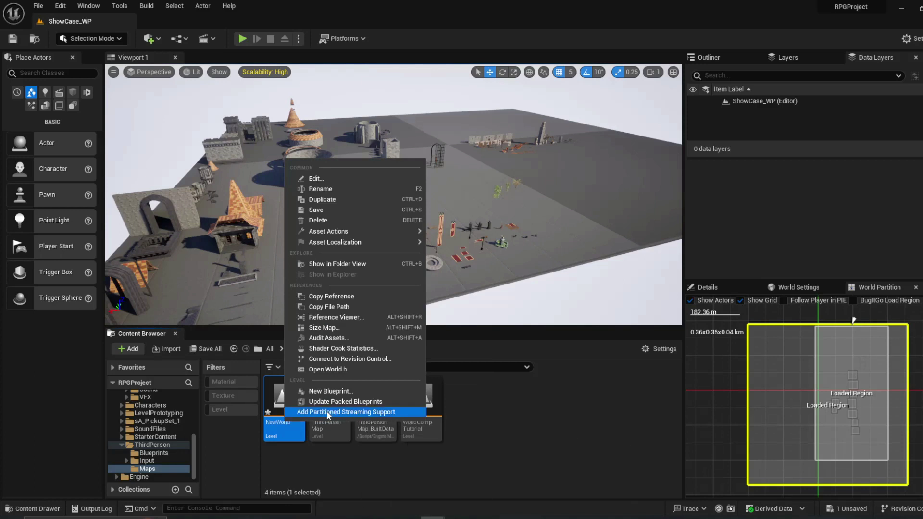
{"action": "left_click", "coordinate": [379, 464]}
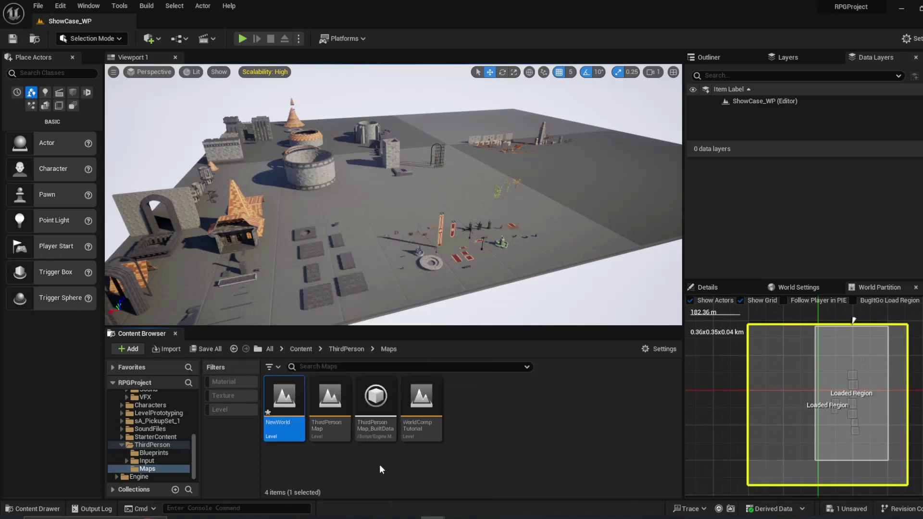
- Delete the unsaved new level from the ThirdPerson Maps folder
{"action": "left_click", "coordinate": [284, 423]}
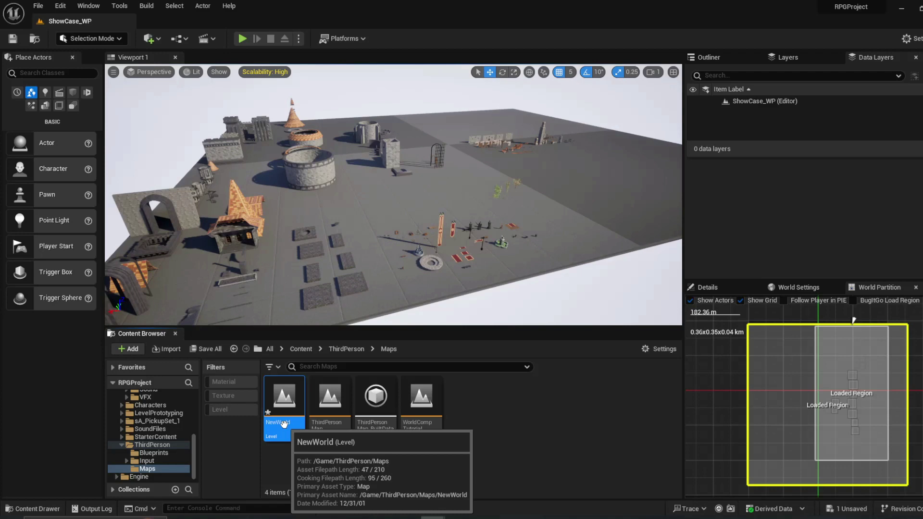
{"action": "key", "text": "Delete"}
{"action": "left_click", "coordinate": [452, 423]}
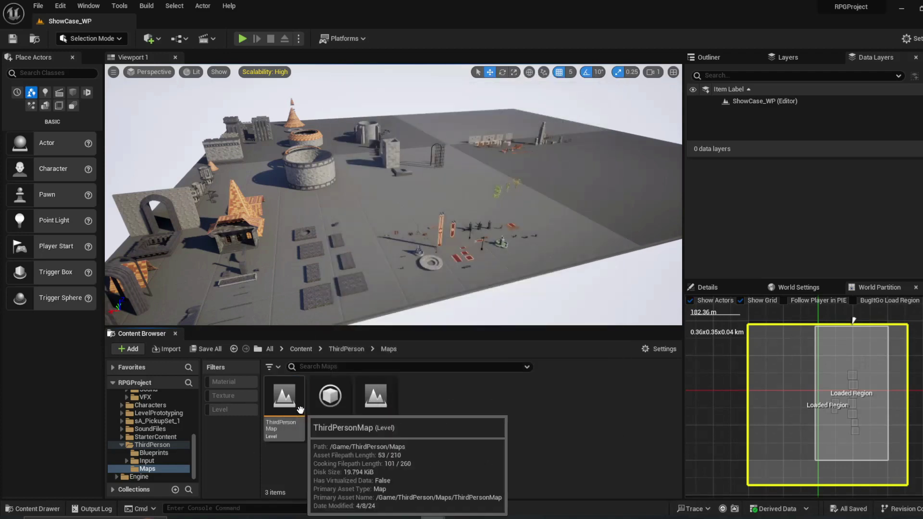
- Open the ThirdPersonMap level and switch SmallObjectsDataLayer off and on again
{"action": "double_click", "coordinate": [294, 413]}
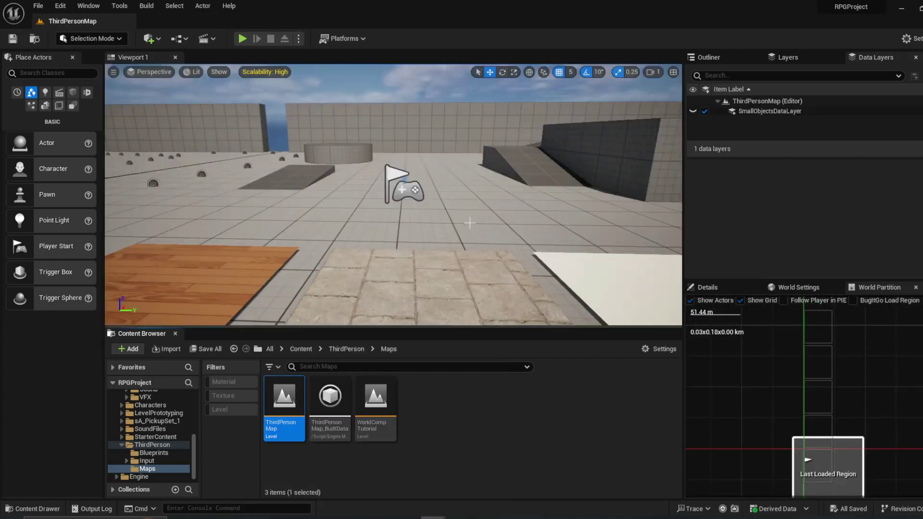
{"action": "right_click_drag", "start_coordinate": [469, 223], "coordinate": [406, 223]}
{"action": "key", "text": "s"}
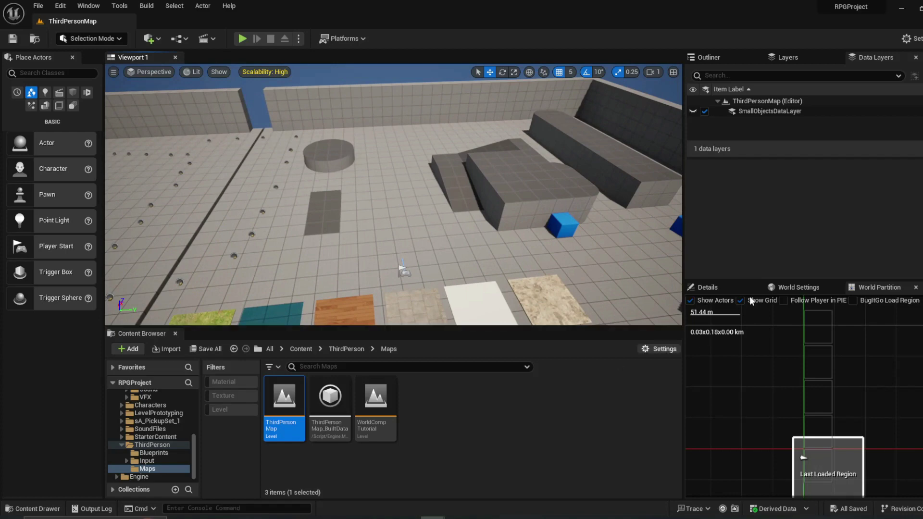
{"action": "left_click", "coordinate": [704, 112]}
{"action": "left_click", "coordinate": [707, 111]}
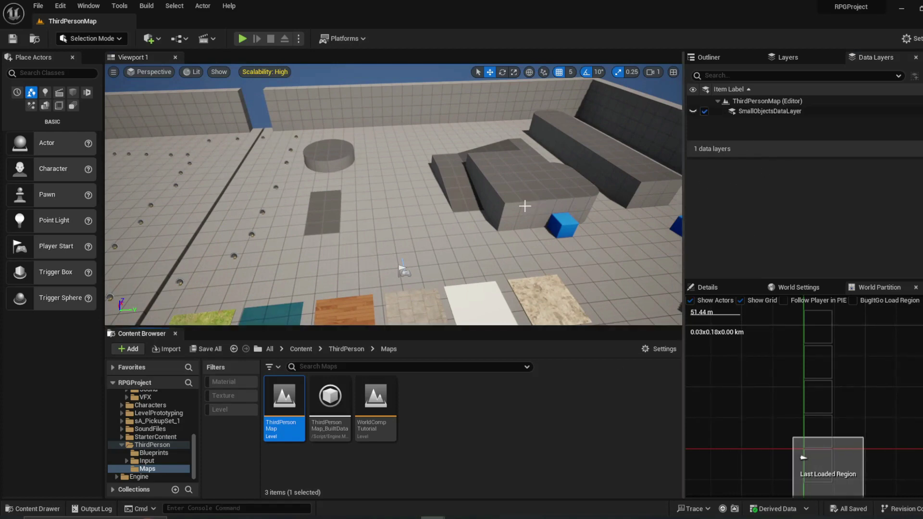
- Load a World Partition region enclosing all the actor boxes and the last loaded region of ThirdPersonMap
{"action": "mouse_move", "coordinate": [524, 206]}
{"action": "right_mouse_down"}
{"action": "mouse_move", "coordinate": [499, 204]}
{"action": "mouse_move", "coordinate": [520, 208]}
{"action": "right_mouse_up"}
{"action": "scroll", "coordinate": [854, 391], "scroll_direction": "down", "scroll_amount": 3}
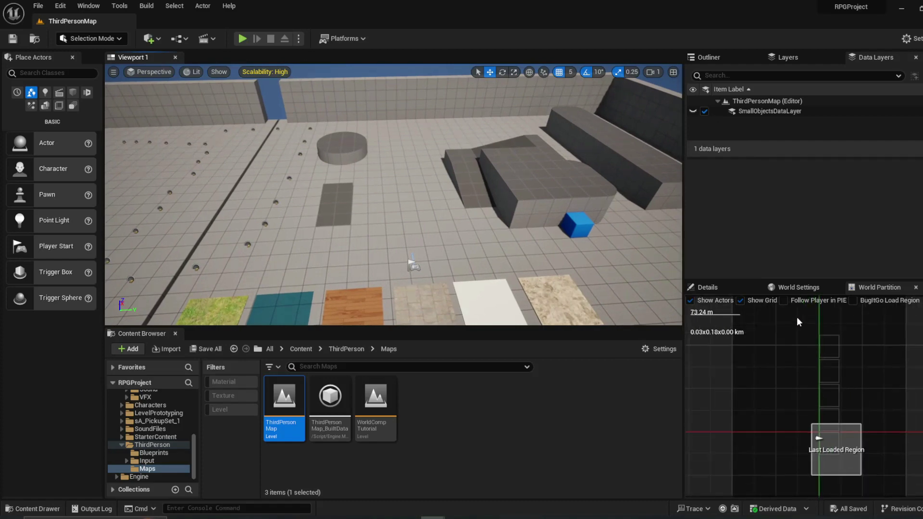
{"action": "left_click_drag", "start_coordinate": [797, 317], "coordinate": [872, 482]}
{"action": "right_click", "coordinate": [865, 402]}
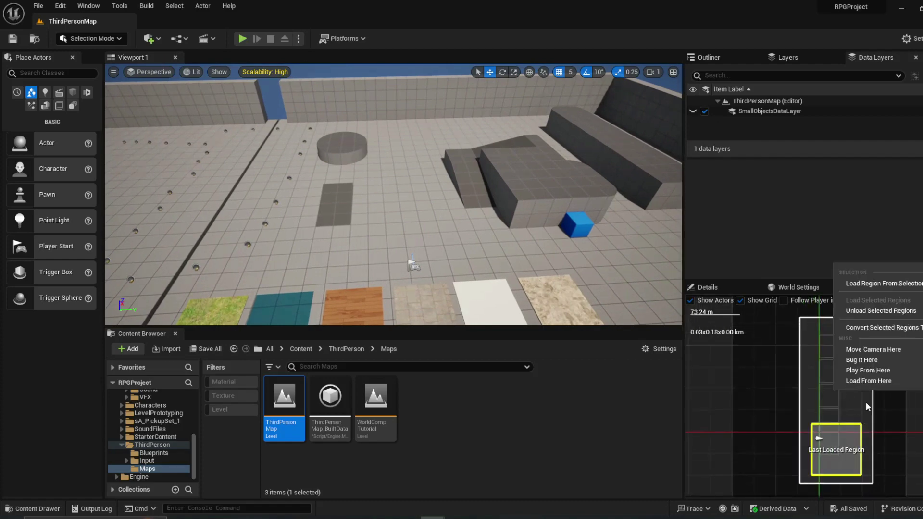
{"action": "left_click", "coordinate": [871, 284]}
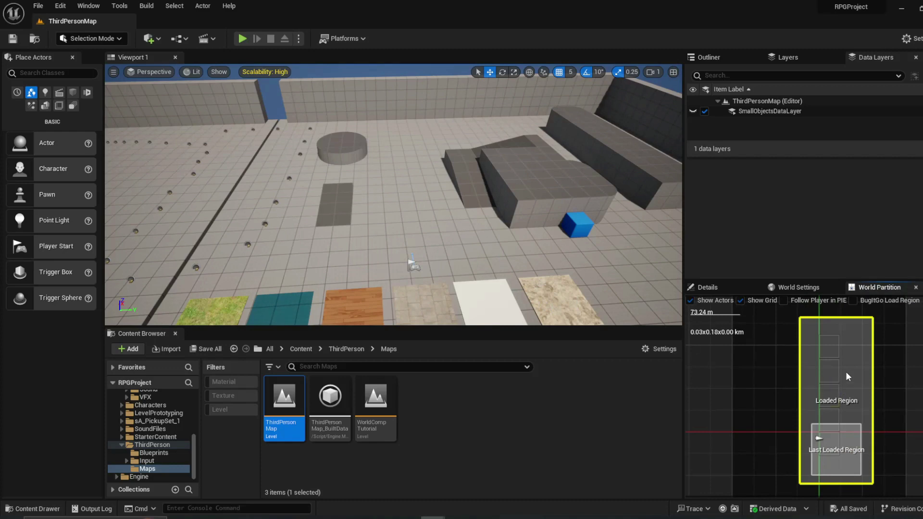
- Look over the ThirdPersonMap scene and go through its actors in the Outliner
{"action": "right_click_drag", "start_coordinate": [497, 249], "coordinate": [400, 223]}
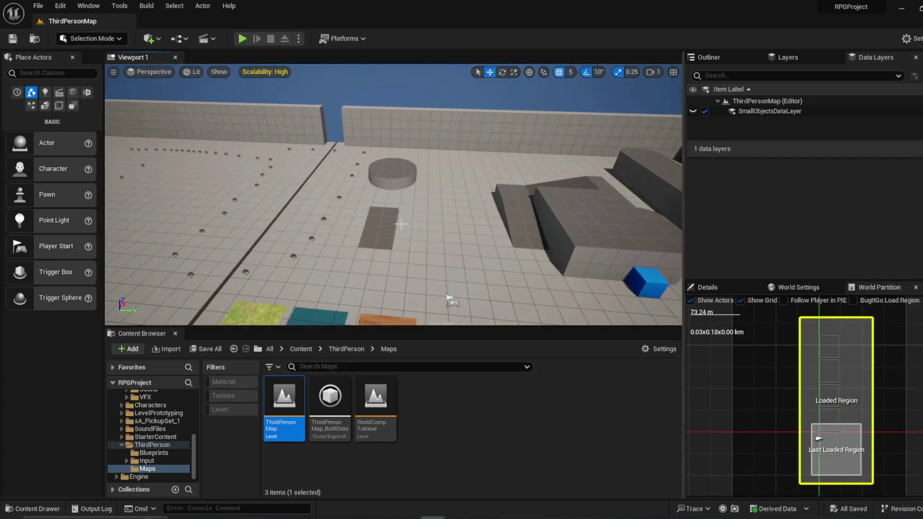
{"action": "left_click", "coordinate": [726, 57]}
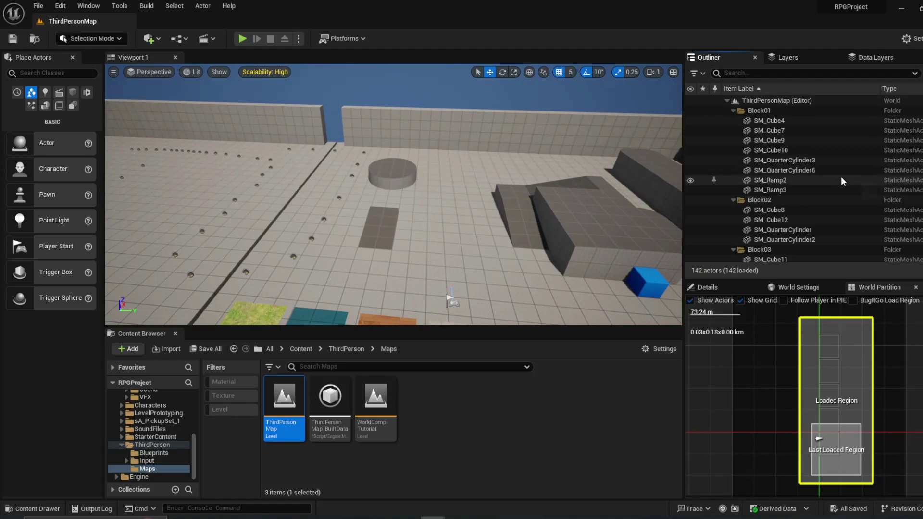
{"action": "scroll", "coordinate": [840, 178], "scroll_direction": "down", "scroll_amount": 10}
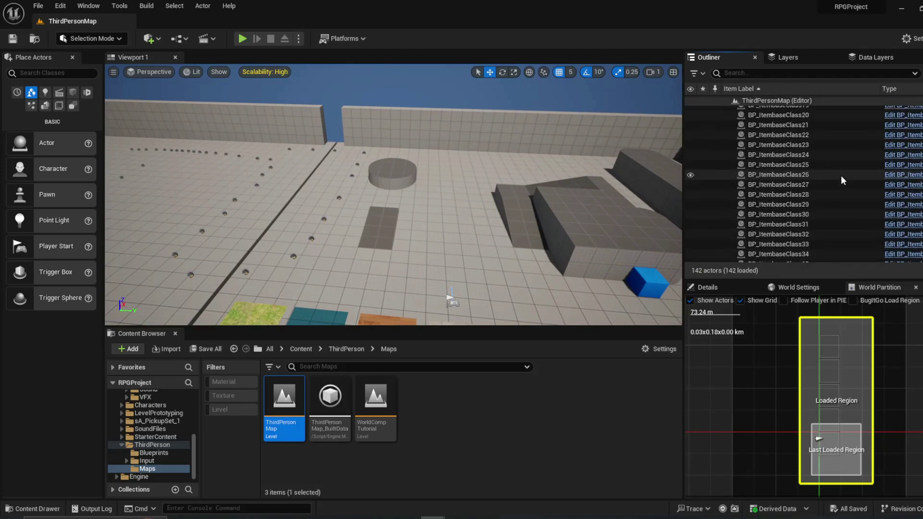
{"action": "scroll", "coordinate": [840, 175], "scroll_direction": "up", "scroll_amount": 10}
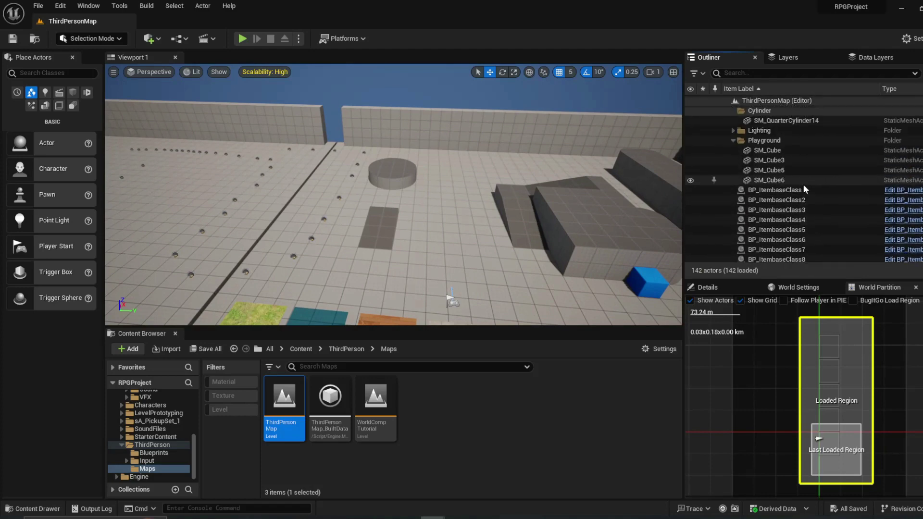
- Frame the BP_ItembaseClass actor in the viewport and turn on SmallObjectsDataLayer to view its objects in the scene
{"action": "left_click", "coordinate": [800, 190]}
{"action": "key", "text": "f"}
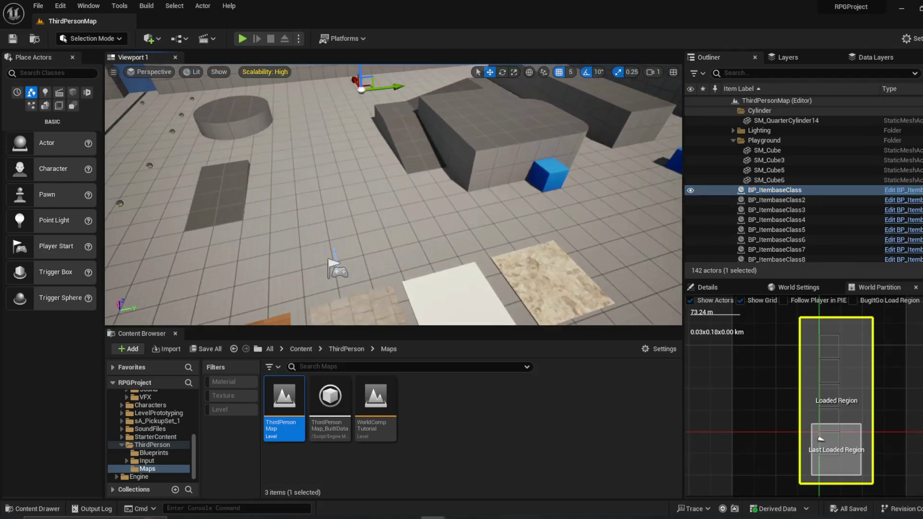
{"action": "right_click_drag", "start_coordinate": [589, 193], "coordinate": [581, 191]}
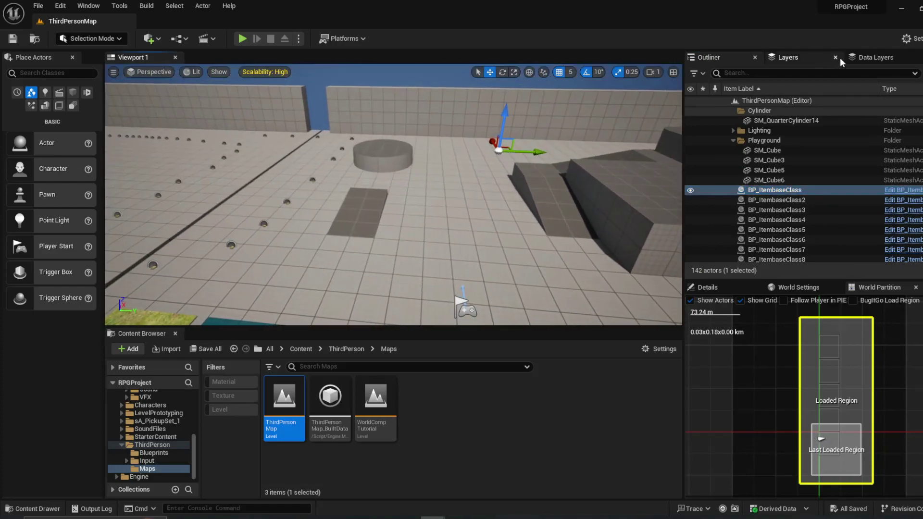
{"action": "left_click", "coordinate": [872, 57]}
{"action": "left_click", "coordinate": [704, 111]}
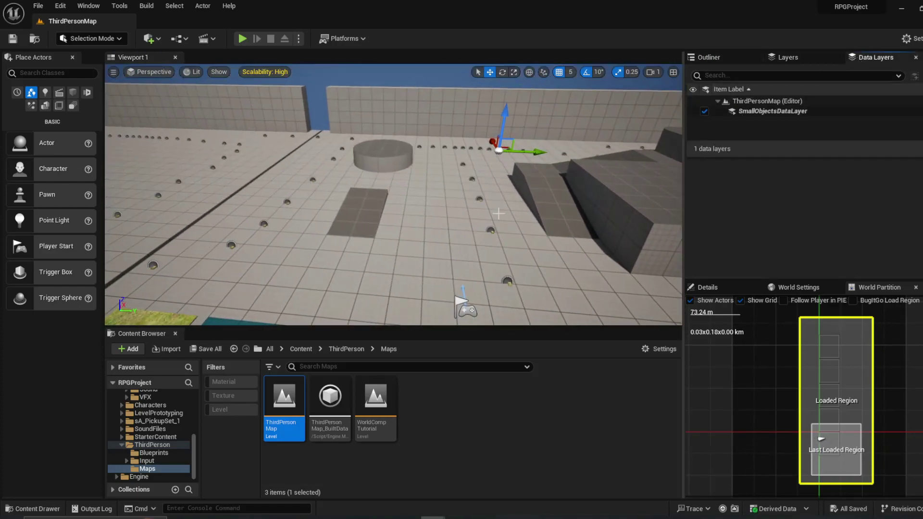
{"action": "right_click_drag", "start_coordinate": [498, 213], "coordinate": [469, 232]}
{"action": "left_click", "coordinate": [469, 232]}
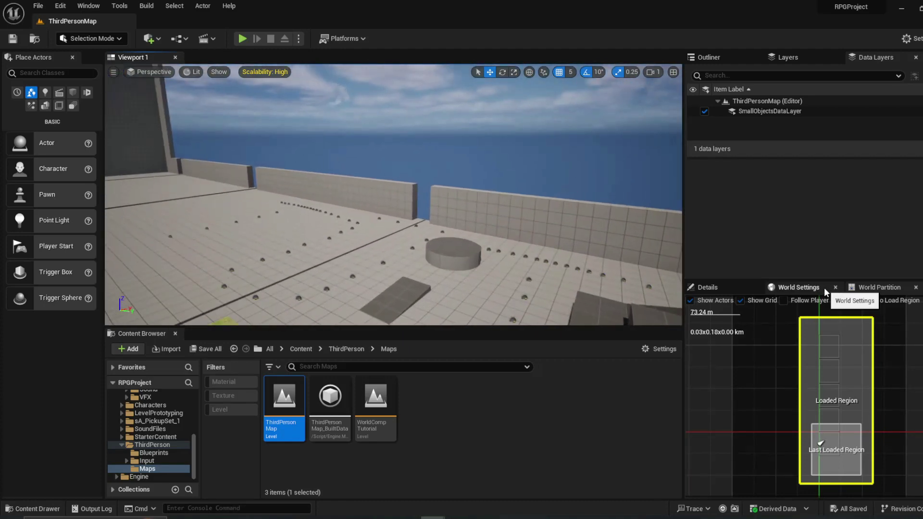
- Close the Layers panel and bring the data layers back into view
{"action": "left_click", "coordinate": [827, 58]}
{"action": "left_click", "coordinate": [835, 57]}
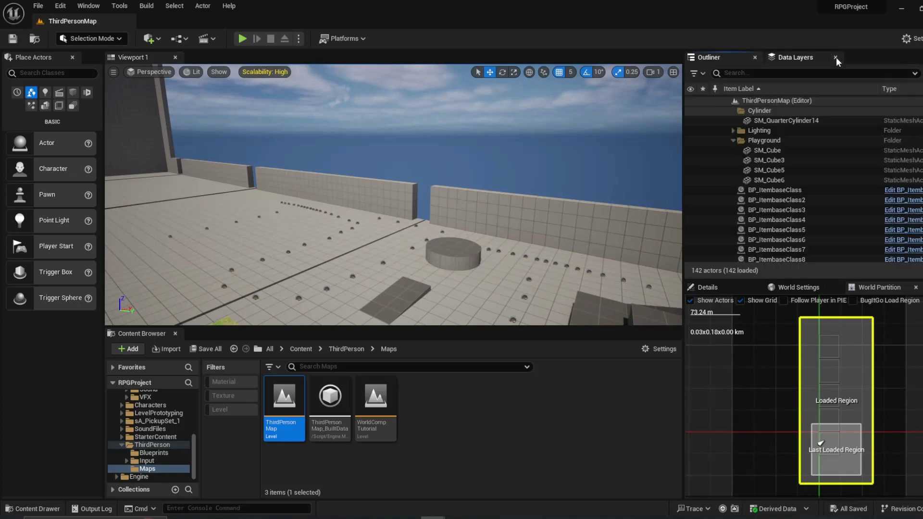
{"action": "left_click", "coordinate": [800, 58]}
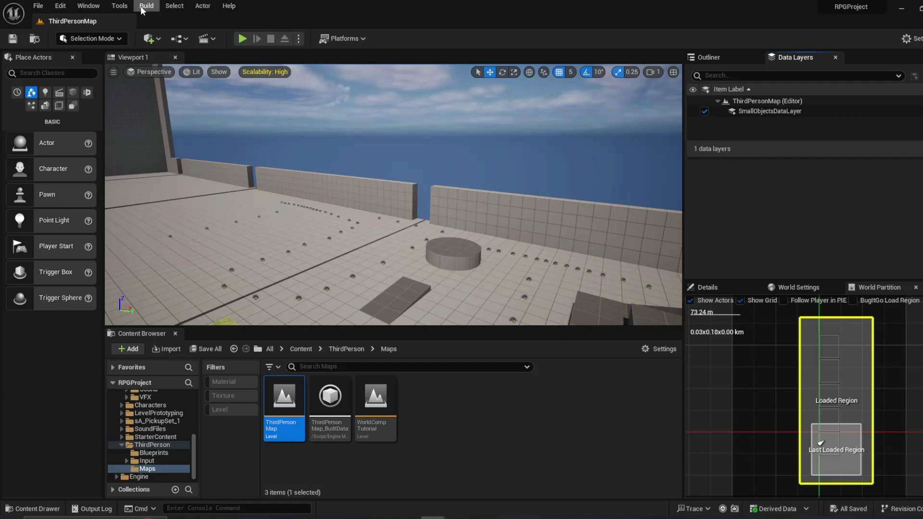
- Check which World Partition editors and outliners are available among the editor windows
{"action": "left_click", "coordinate": [89, 6]}
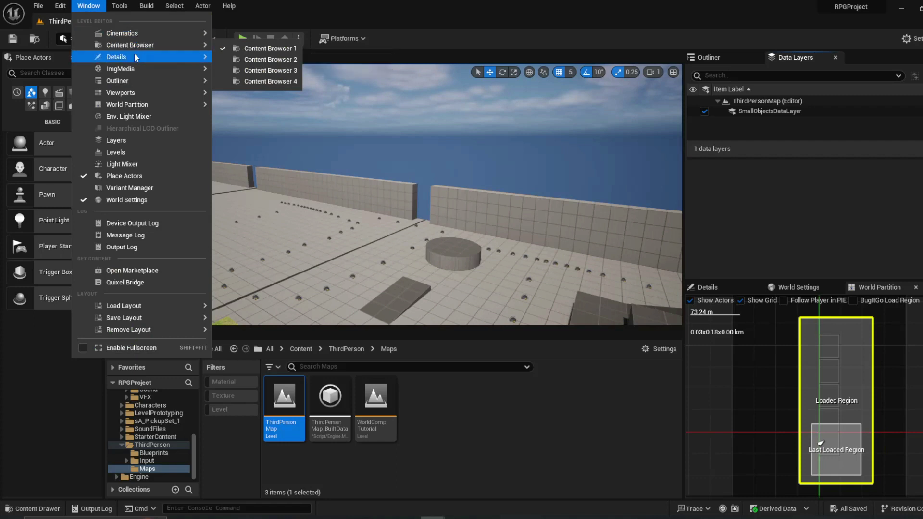
{"action": "mouse_move", "coordinate": [132, 71]}
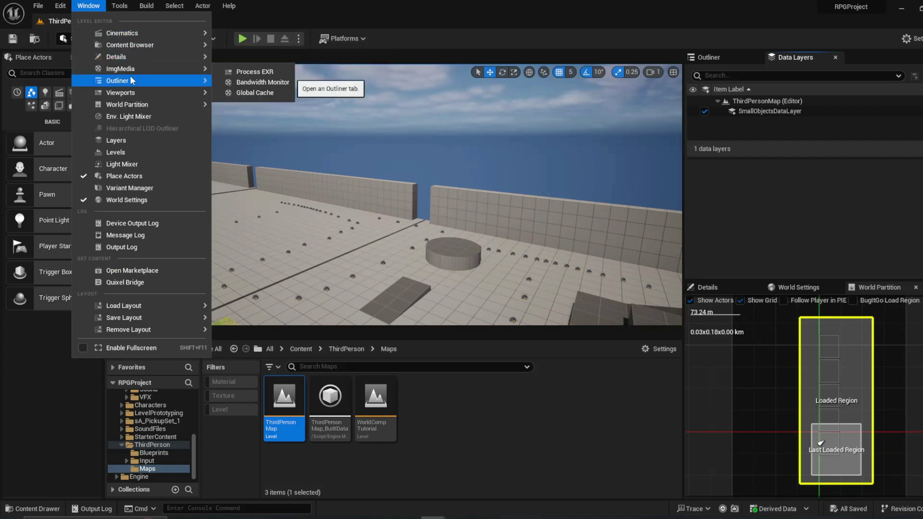
{"action": "mouse_move", "coordinate": [133, 108]}
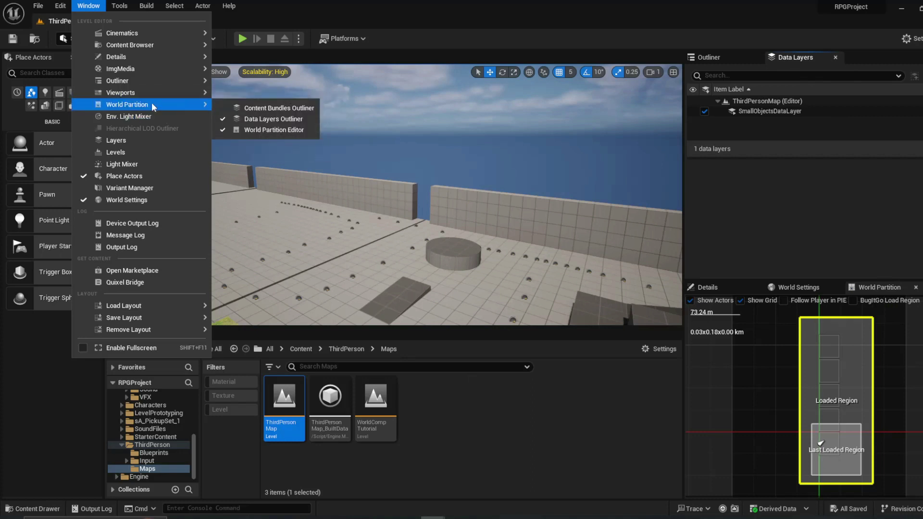
{"action": "left_click", "coordinate": [88, 6]}
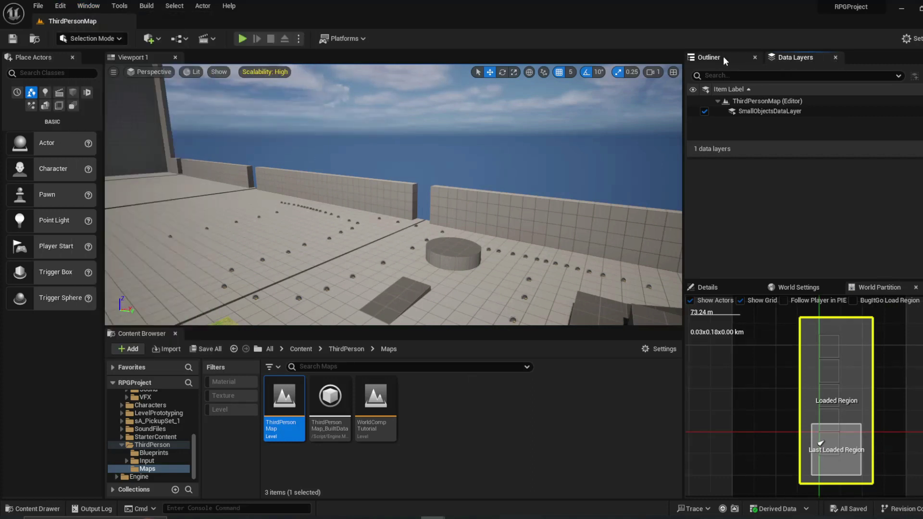
- Filter the world settings of ThirdPersonMap by "Partition" to find the World Partition Setup options
{"action": "left_click", "coordinate": [802, 287]}
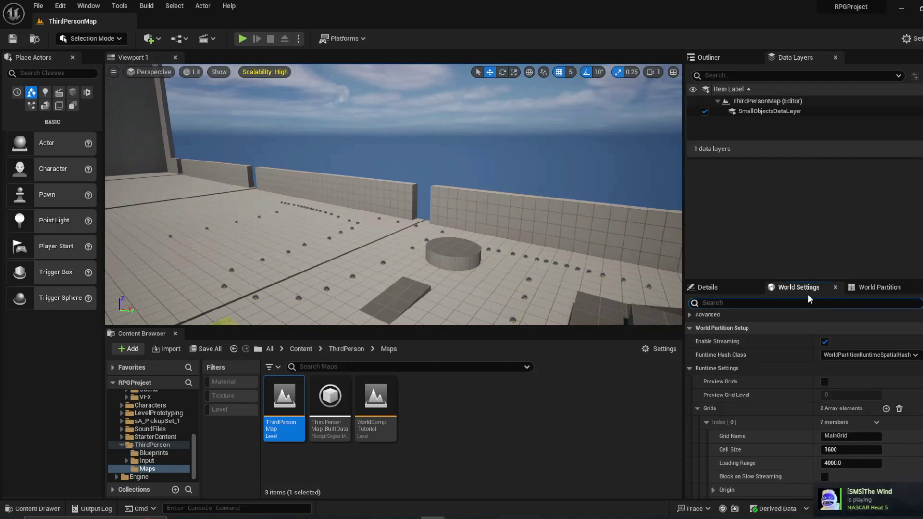
{"action": "type", "text": "Part"}
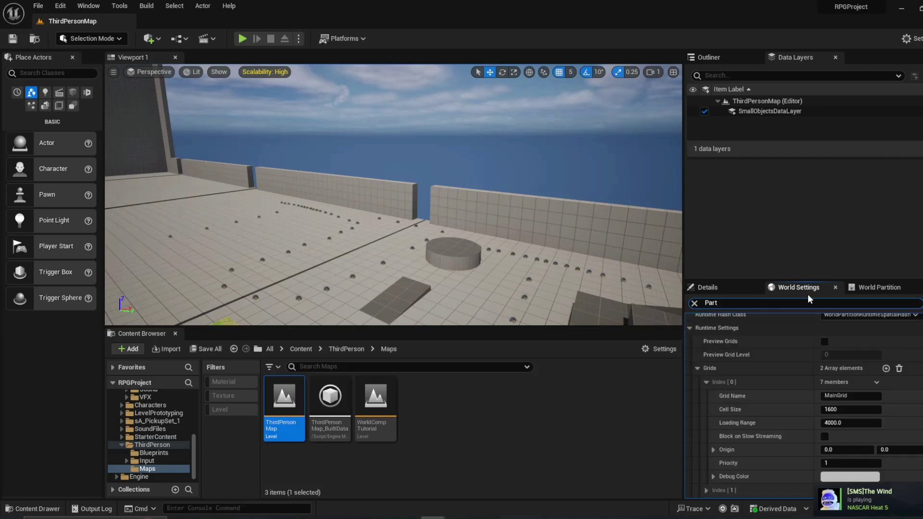
{"action": "type", "text": "ition"}
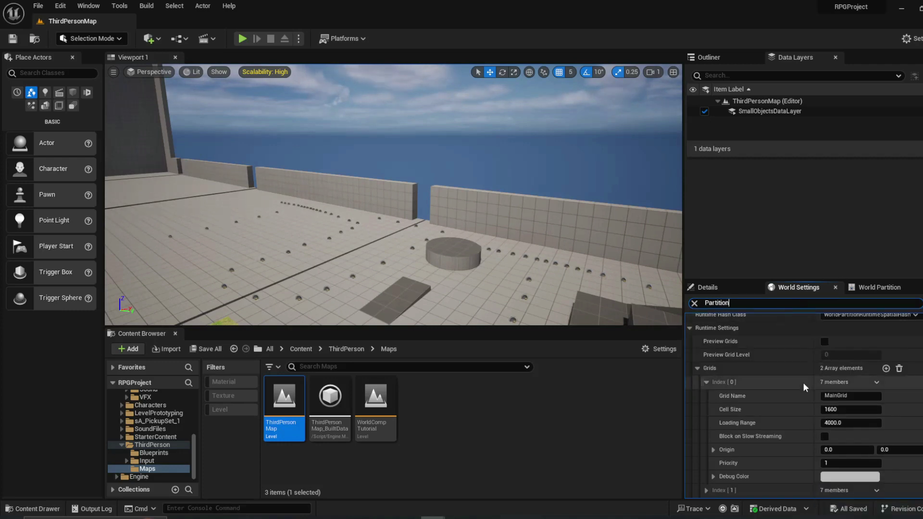
{"action": "scroll", "coordinate": [803, 382], "scroll_direction": "up", "scroll_amount": 2}
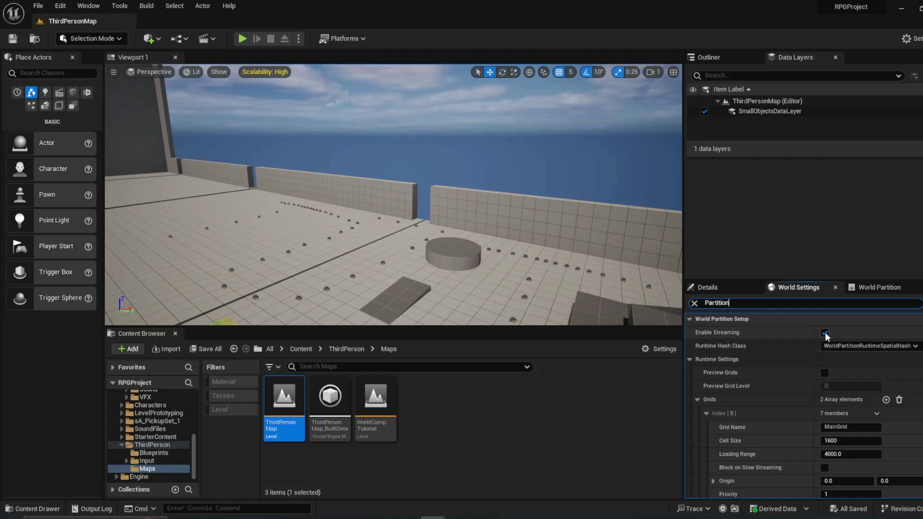
- Enable Preview Grids in the World Partition runtime settings and view the streaming grid over the level
{"action": "right_click_drag", "start_coordinate": [581, 247], "coordinate": [615, 265]}
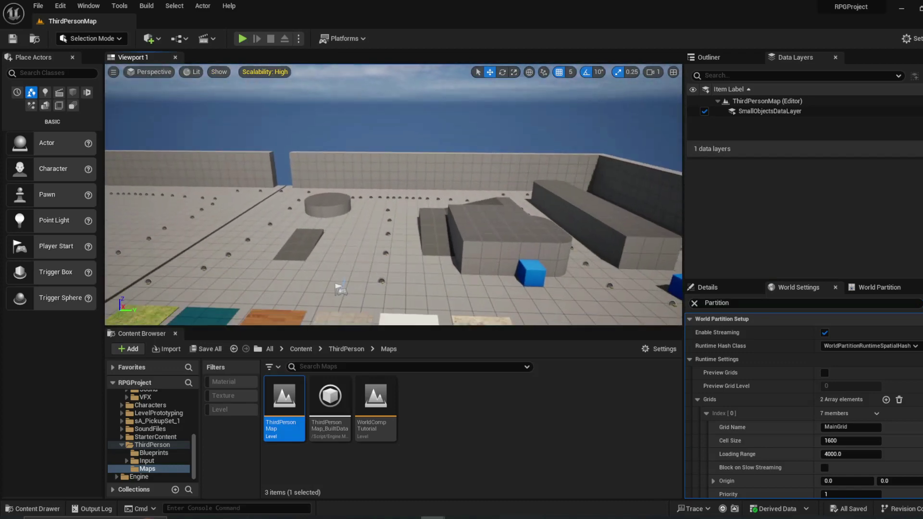
{"action": "right_click_drag", "start_coordinate": [340, 289], "coordinate": [293, 279]}
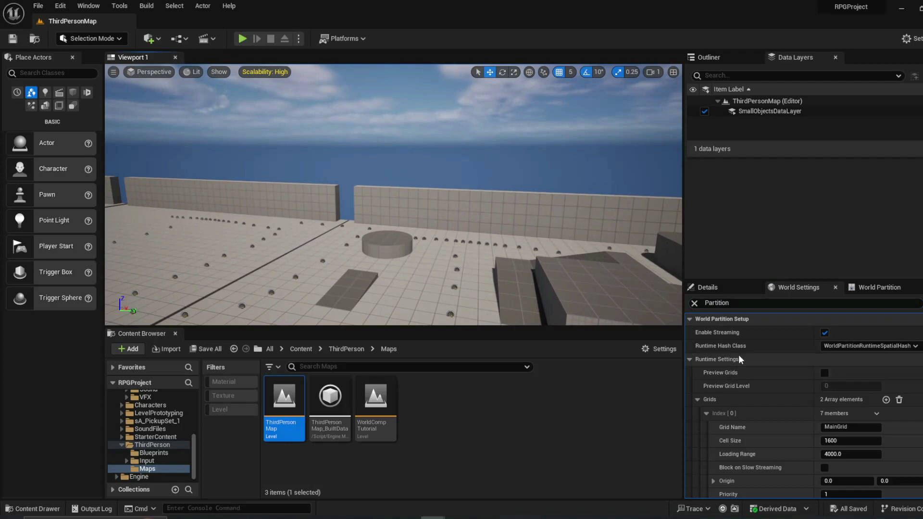
{"action": "right_click_drag", "start_coordinate": [553, 269], "coordinate": [499, 291]}
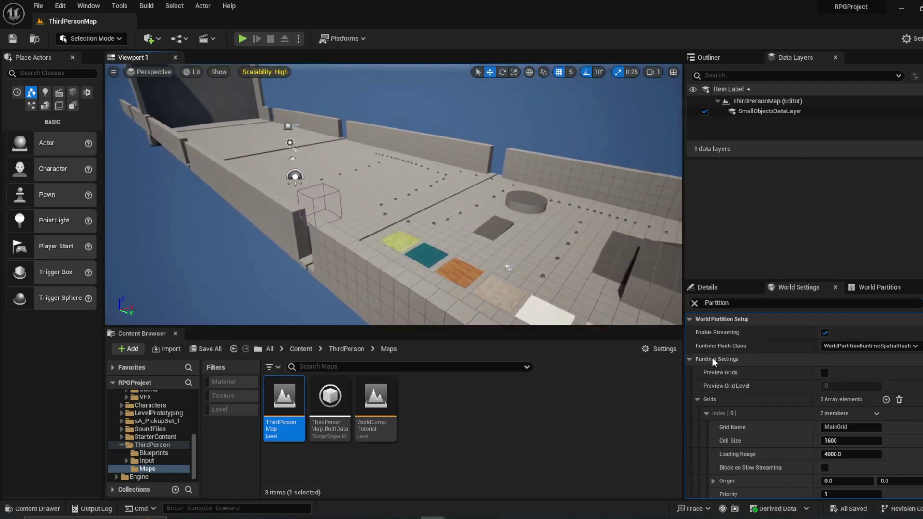
{"action": "left_click", "coordinate": [823, 372]}
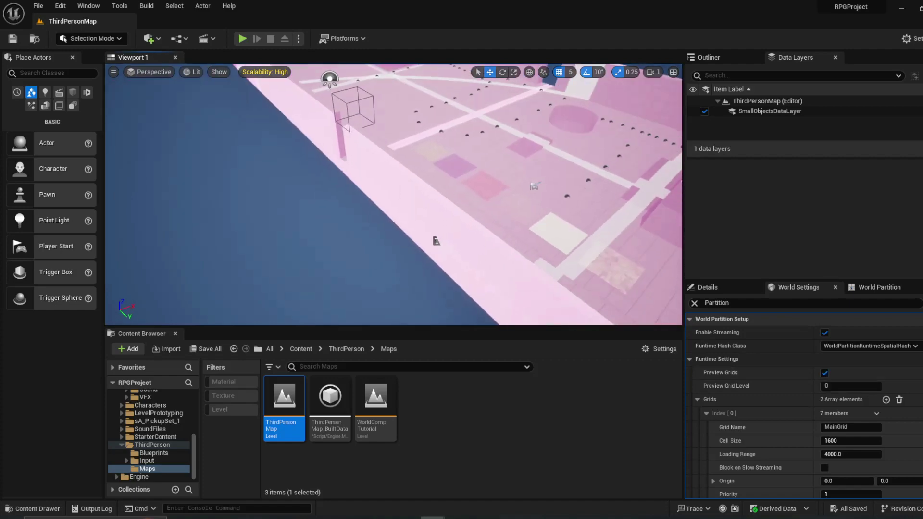
{"action": "right_click_drag", "start_coordinate": [433, 193], "coordinate": [452, 194]}
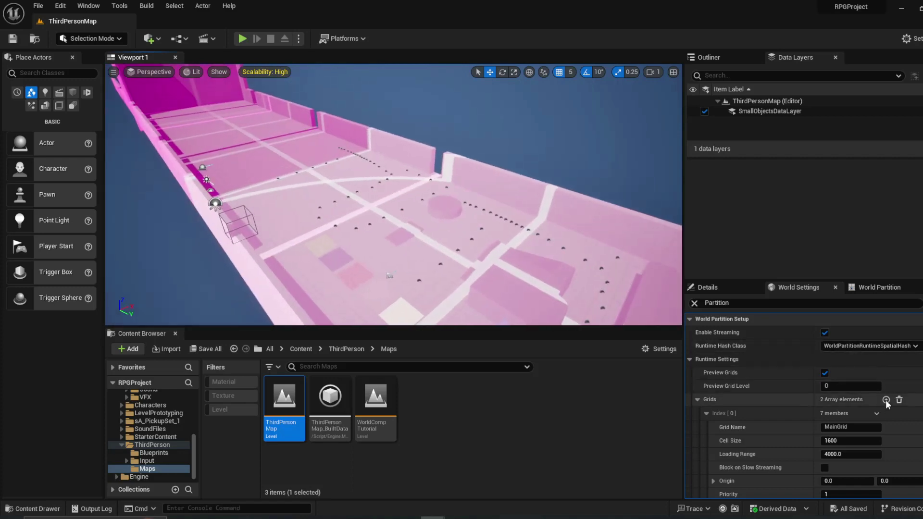
- Add a third element to the World Partition runtime Grids array and expand its settings
{"action": "scroll", "coordinate": [888, 398], "scroll_direction": "down", "scroll_amount": 2}
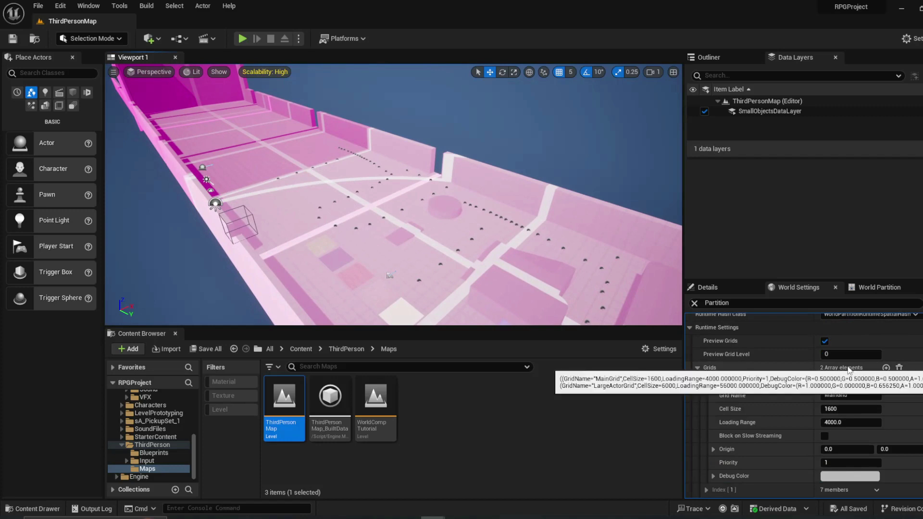
{"action": "scroll", "coordinate": [854, 368], "scroll_direction": "down", "scroll_amount": 2}
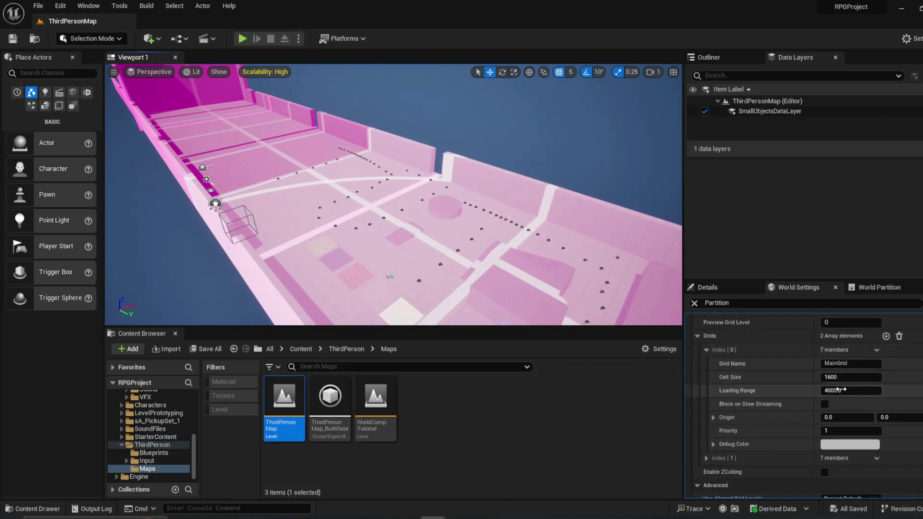
{"action": "scroll", "coordinate": [804, 381], "scroll_direction": "down", "scroll_amount": 2}
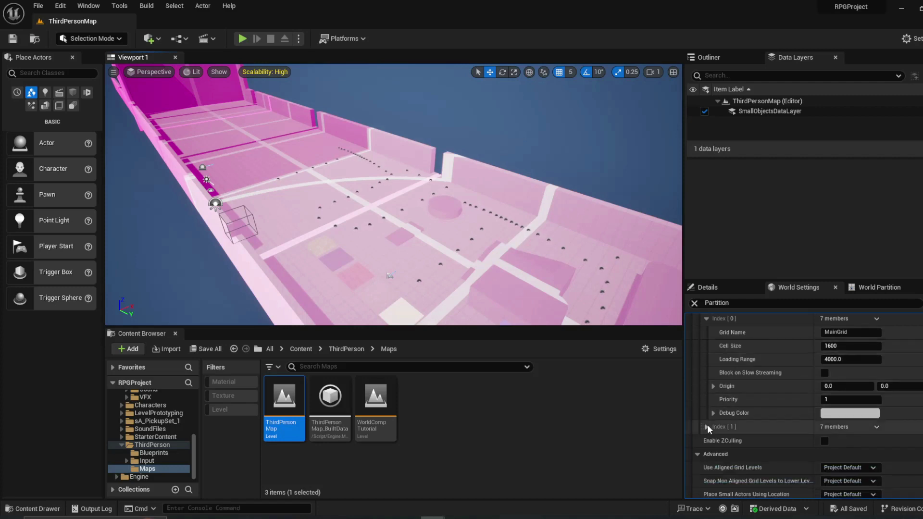
{"action": "scroll", "coordinate": [792, 426], "scroll_direction": "up", "scroll_amount": 5}
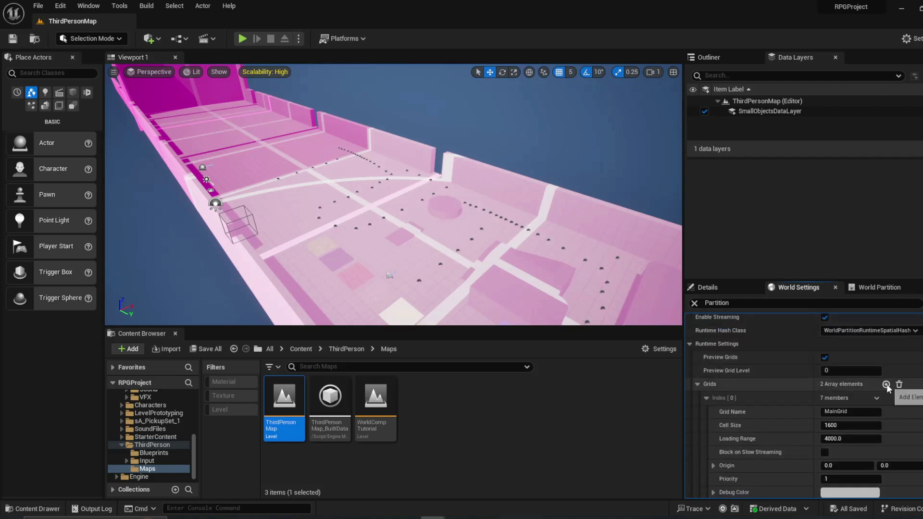
{"action": "left_click", "coordinate": [885, 385]}
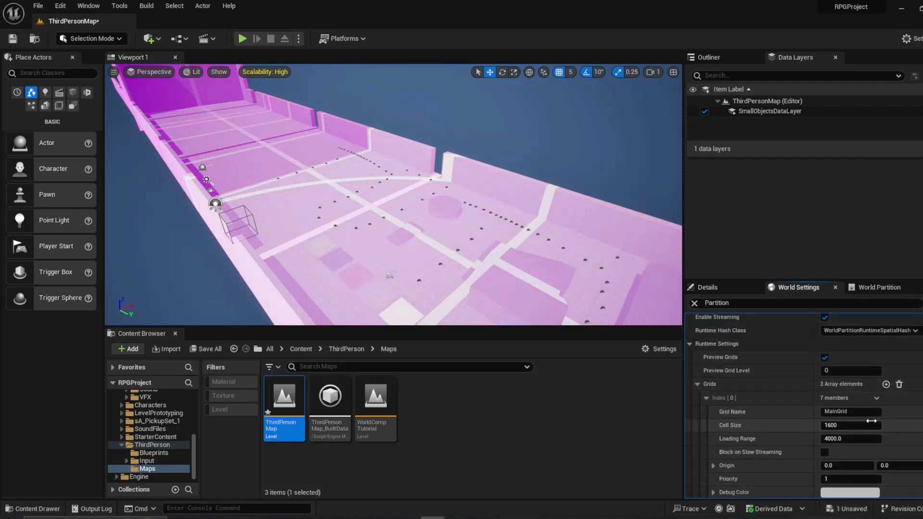
{"action": "scroll", "coordinate": [889, 418], "scroll_direction": "down", "scroll_amount": 5}
{"action": "scroll", "coordinate": [889, 417], "scroll_direction": "down", "scroll_amount": 3}
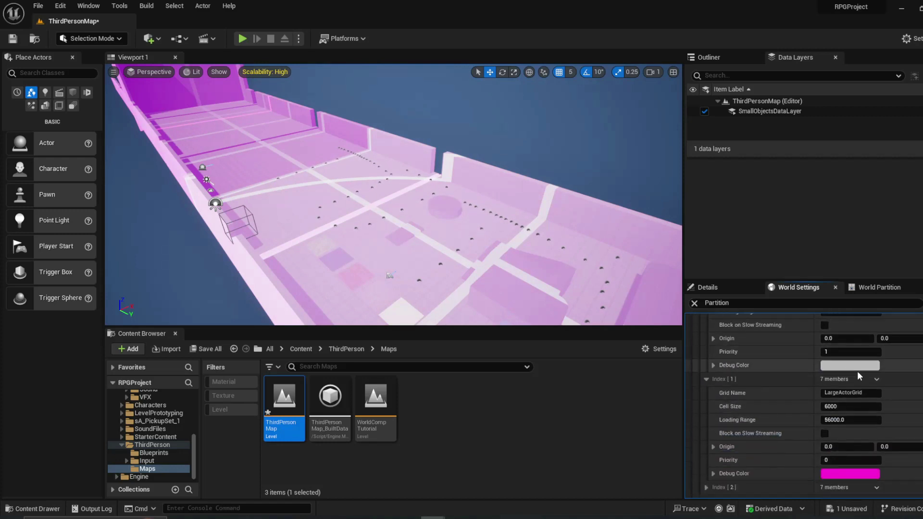
{"action": "scroll", "coordinate": [830, 376], "scroll_direction": "down", "scroll_amount": 8}
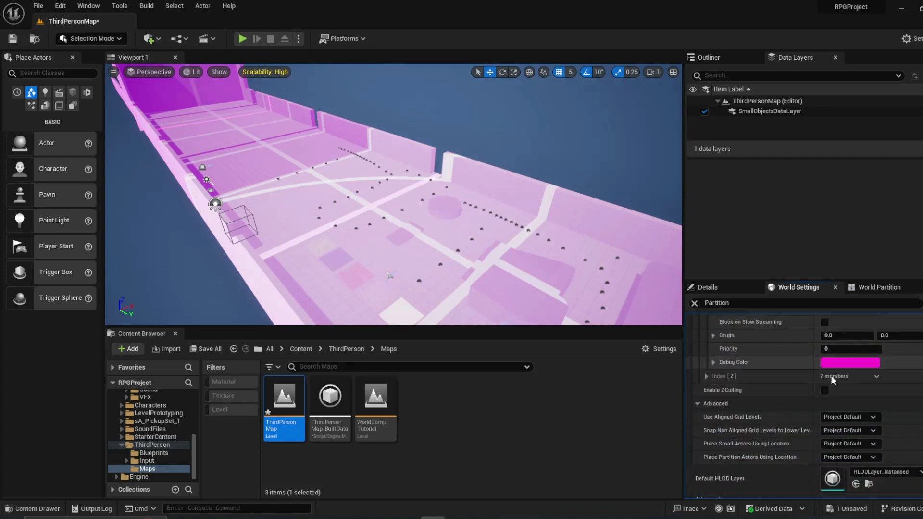
{"action": "scroll", "coordinate": [830, 376], "scroll_direction": "up", "scroll_amount": 1}
{"action": "left_click", "coordinate": [707, 375]}
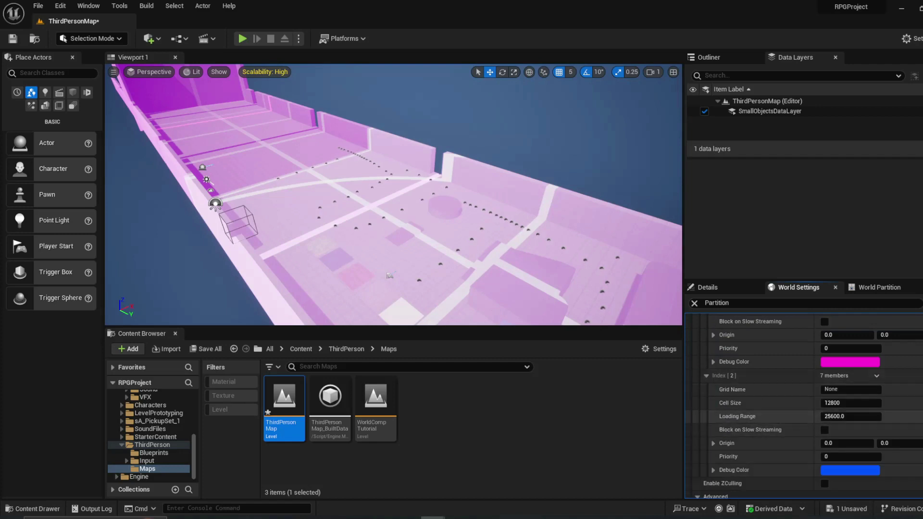
- Compare the new grid's name, cell size and loading range with the MainGrid and LargeActorGrid settings
{"action": "left_click", "coordinate": [851, 389]}
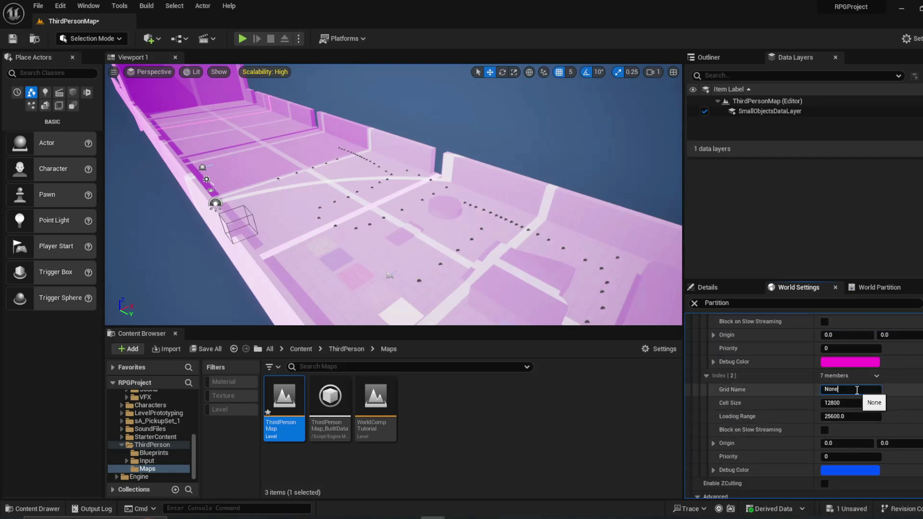
{"action": "scroll", "coordinate": [889, 375], "scroll_direction": "up", "scroll_amount": 4}
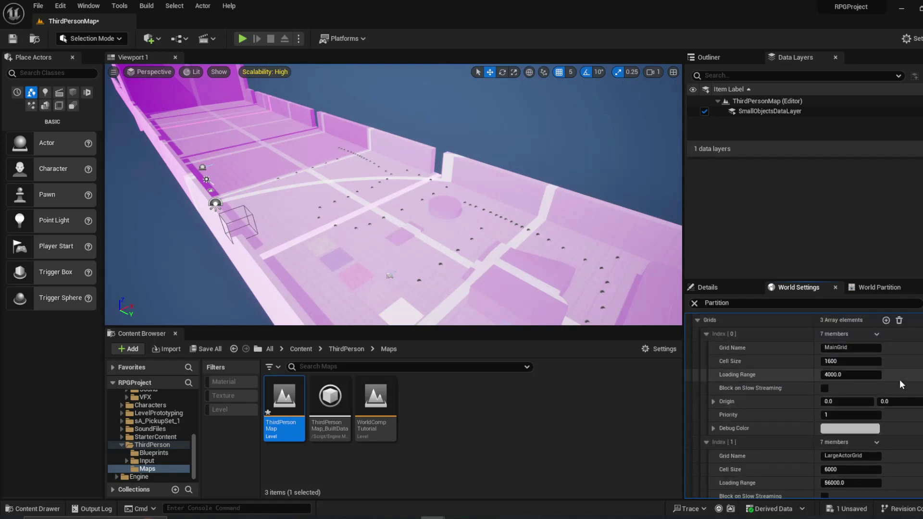
{"action": "scroll", "coordinate": [899, 379], "scroll_direction": "up", "scroll_amount": 4}
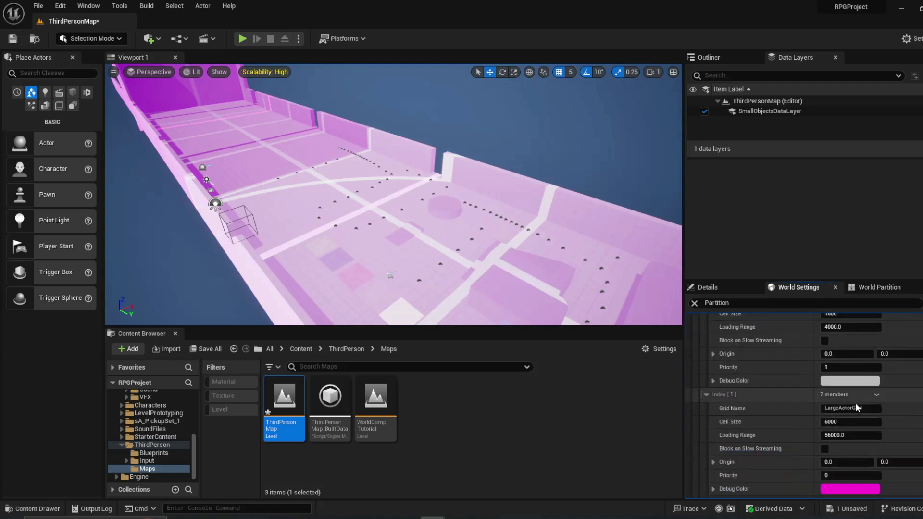
{"action": "scroll", "coordinate": [894, 409], "scroll_direction": "down", "scroll_amount": 8}
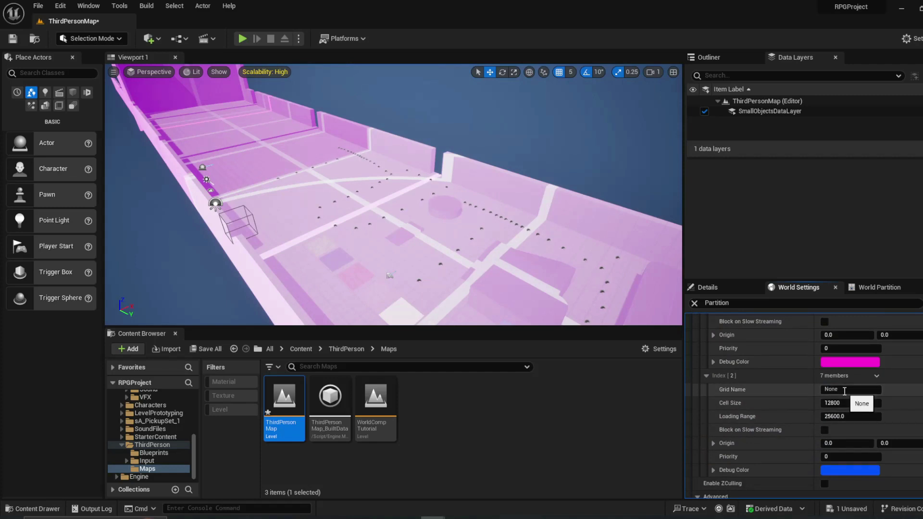
{"action": "scroll", "coordinate": [854, 408], "scroll_direction": "up", "scroll_amount": 4}
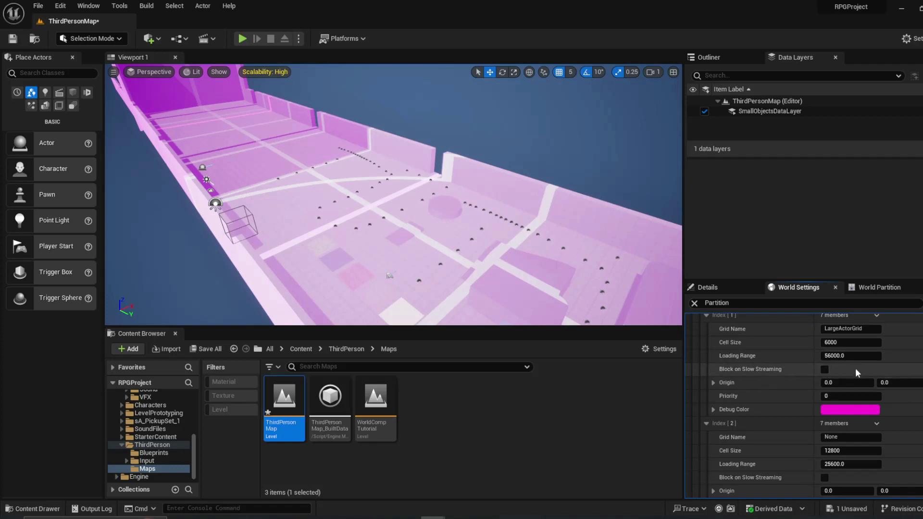
{"action": "scroll", "coordinate": [862, 371], "scroll_direction": "down", "scroll_amount": 2}
{"action": "scroll", "coordinate": [862, 371], "scroll_direction": "down", "scroll_amount": 1}
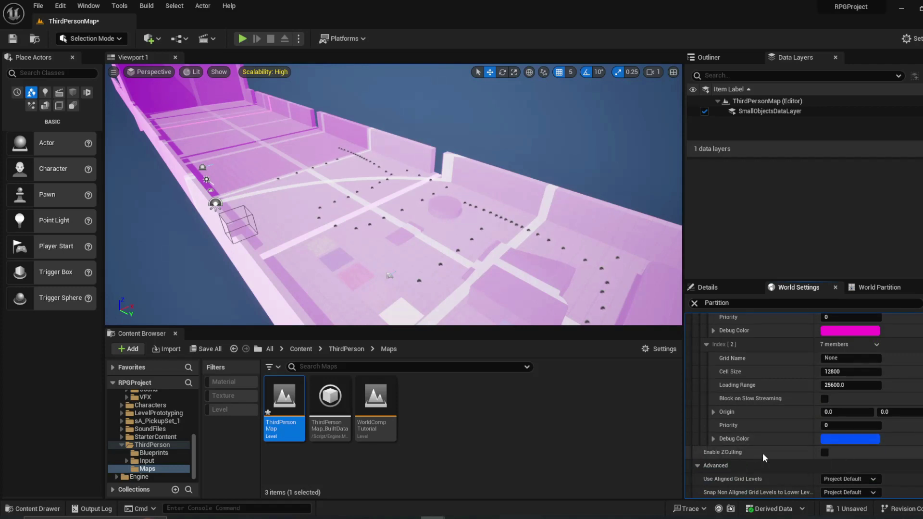
- Show the World Partition map with the loaded regions of ThirdPersonMap
{"action": "left_click", "coordinate": [877, 286]}
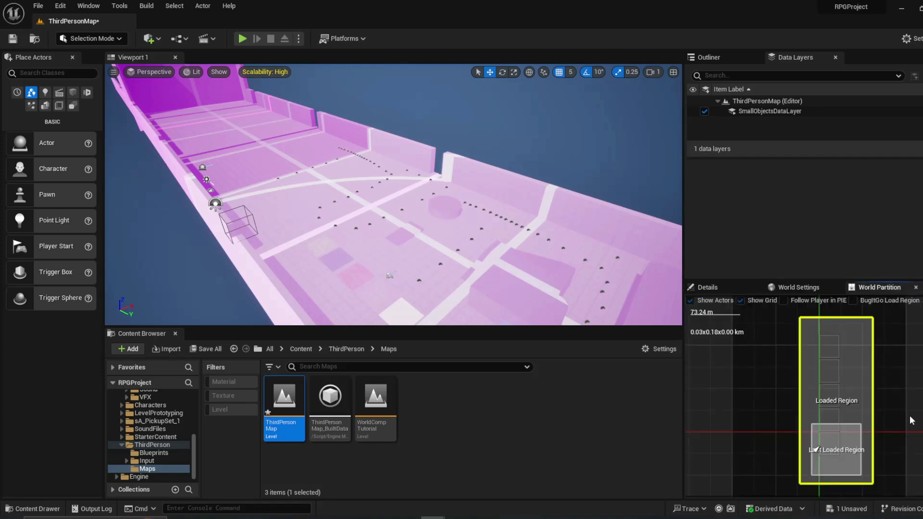
{"action": "scroll", "coordinate": [887, 385], "scroll_direction": "down", "scroll_amount": 2}
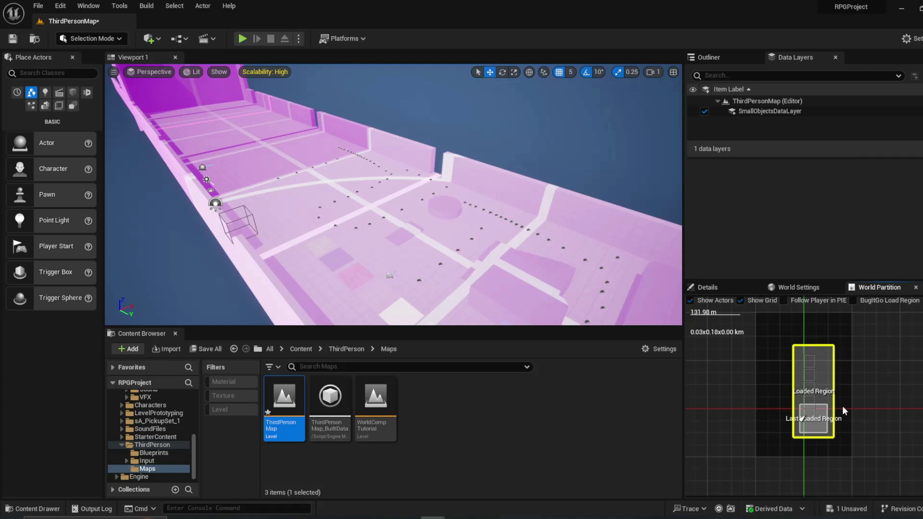
- Examine the previewed runtime streaming grid over ThirdPersonMap from several angles, alongside the World Partition settings
{"action": "left_click", "coordinate": [799, 287]}
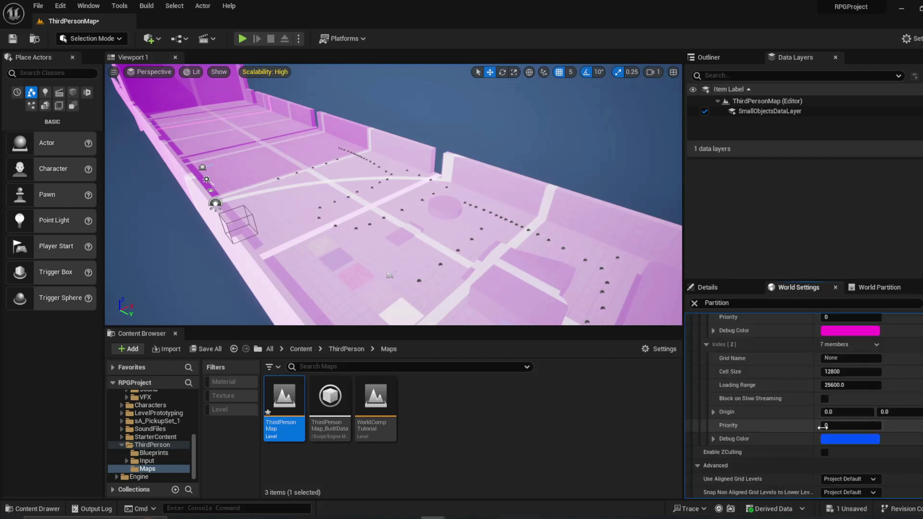
{"action": "right_click_drag", "start_coordinate": [567, 274], "coordinate": [490, 298]}
{"action": "key", "text": "s"}
{"action": "right_click_drag", "start_coordinate": [393, 299], "coordinate": [543, 245]}
{"action": "key", "text": "a"}
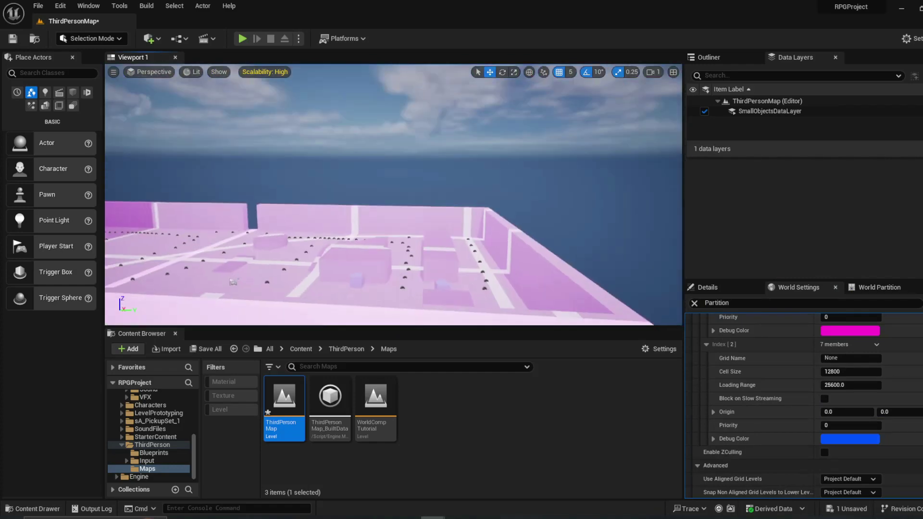
{"action": "key", "text": "s"}
{"action": "key", "text": "d"}
{"action": "right_click_drag", "start_coordinate": [393, 195], "coordinate": [250, 216]}
{"action": "right_click_drag", "start_coordinate": [389, 331], "coordinate": [591, 230]}
{"action": "key", "text": "a"}
{"action": "right_click_drag", "start_coordinate": [441, 242], "coordinate": [447, 274]}
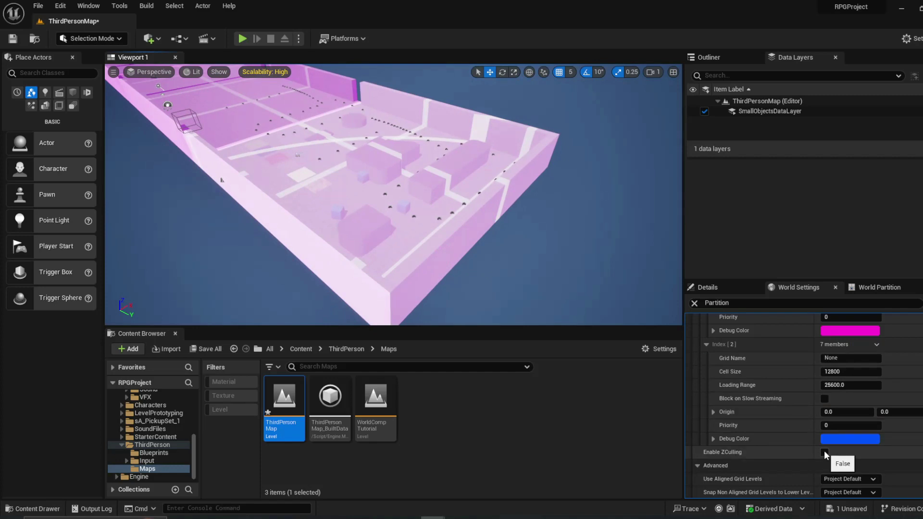
{"action": "right_click_drag", "start_coordinate": [582, 293], "coordinate": [526, 255]}
{"action": "right_click_drag", "start_coordinate": [553, 296], "coordinate": [515, 294]}
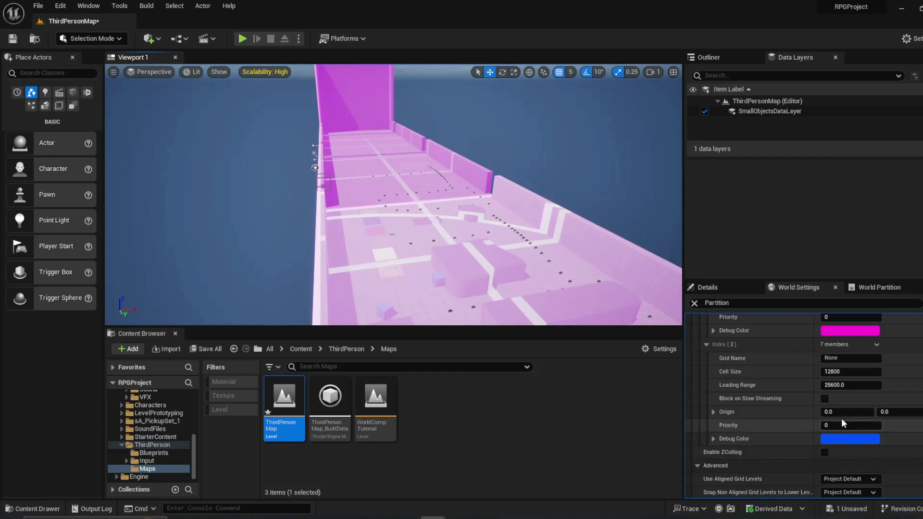
- Review the MainGrid and LargeActorGrid settings against the cells previewed along the corridor
{"action": "scroll", "coordinate": [806, 421], "scroll_direction": "up", "scroll_amount": 10}
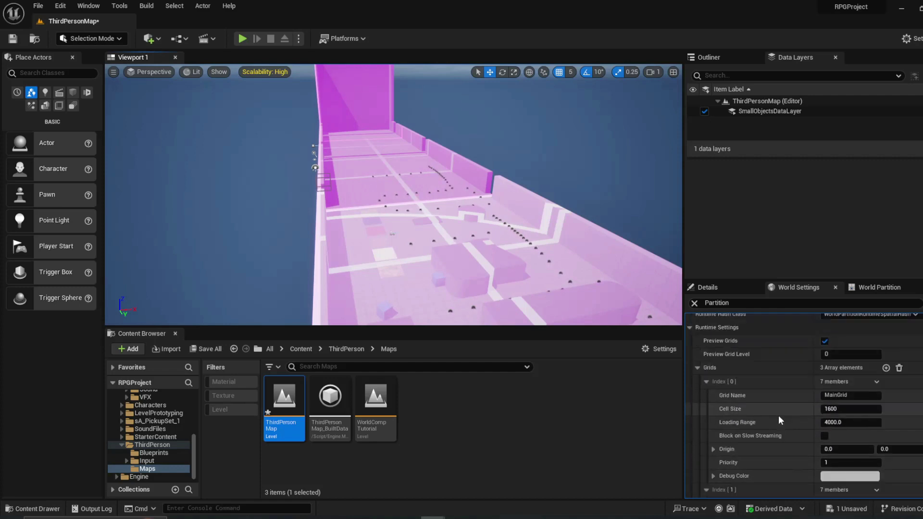
{"action": "scroll", "coordinate": [836, 375], "scroll_direction": "down", "scroll_amount": 4}
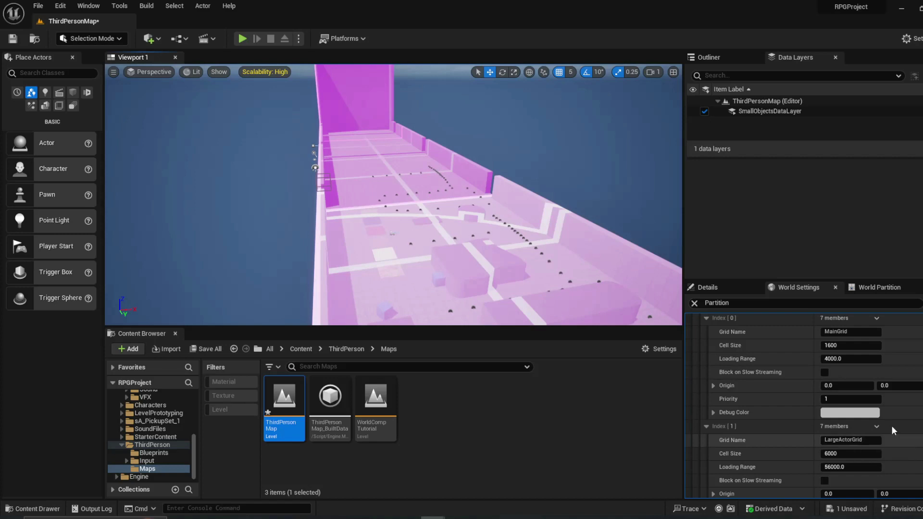
{"action": "key", "text": "w"}
{"action": "right_click_drag", "start_coordinate": [644, 297], "coordinate": [677, 285]}
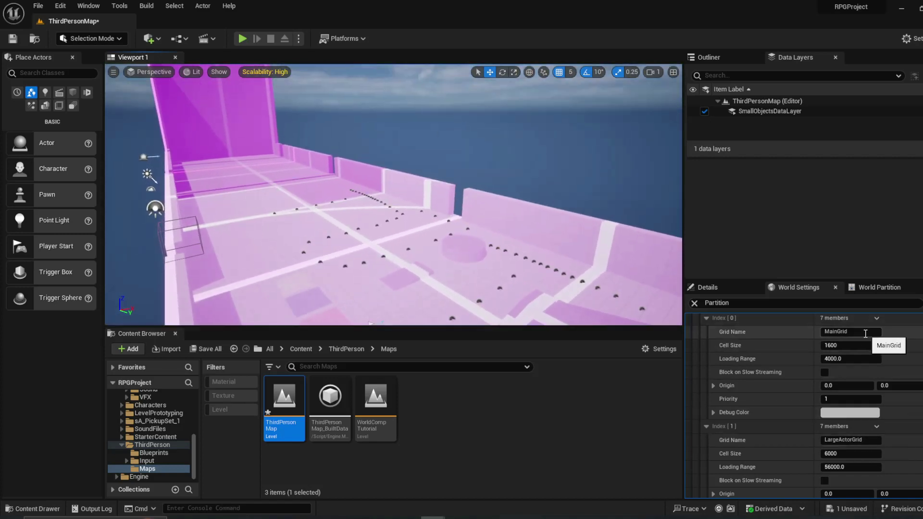
{"action": "right_click_drag", "start_coordinate": [647, 293], "coordinate": [596, 288]}
{"action": "key", "text": "w"}
{"action": "right_click_drag", "start_coordinate": [394, 199], "coordinate": [384, 199]}
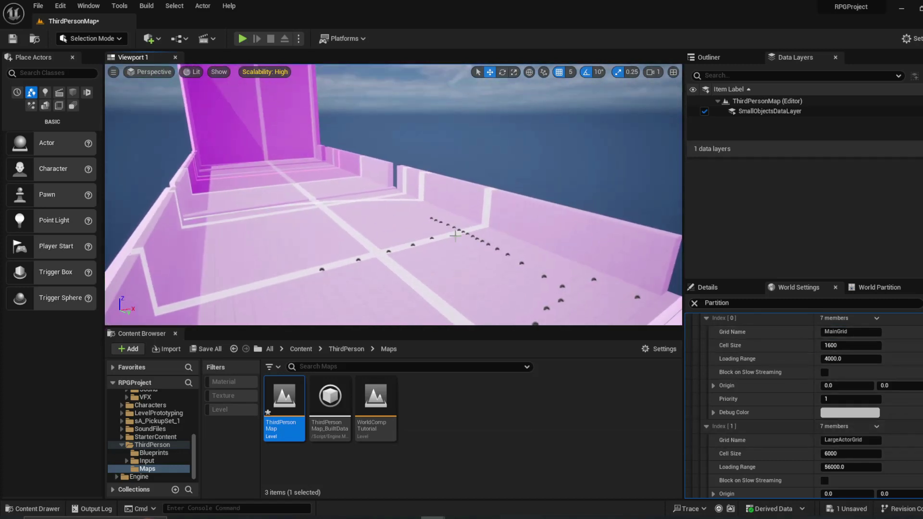
- Turn off Preview Grids in the World Partition runtime settings
{"action": "scroll", "coordinate": [839, 371], "scroll_direction": "up", "scroll_amount": 4}
{"action": "left_click", "coordinate": [824, 374]}
{"action": "left_click", "coordinate": [823, 373]}
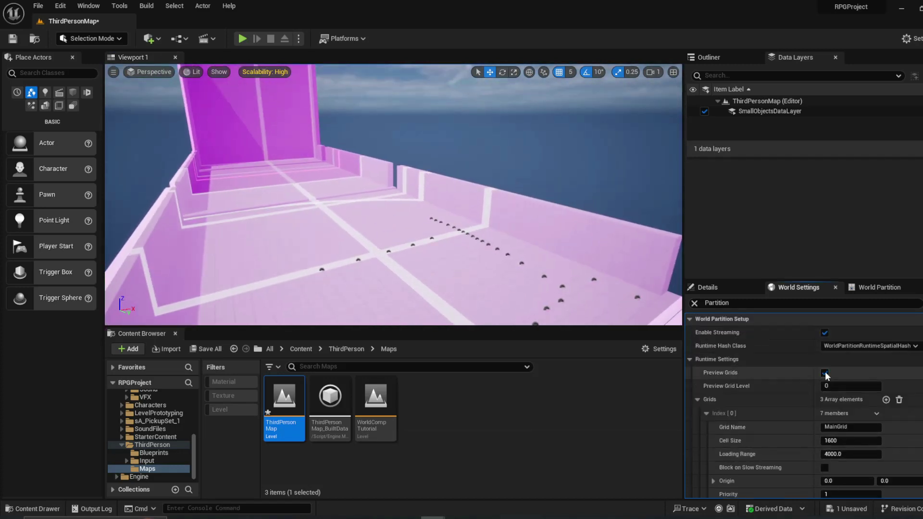
- Select the three tall walls at the far end of the level: SM_Cube26, SM_Cube27 and SM_Cube28
{"action": "mouse_move", "coordinate": [457, 207]}
{"action": "right_mouse_down"}
{"action": "mouse_move", "coordinate": [447, 207]}
{"action": "mouse_move", "coordinate": [457, 204]}
{"action": "right_mouse_up"}
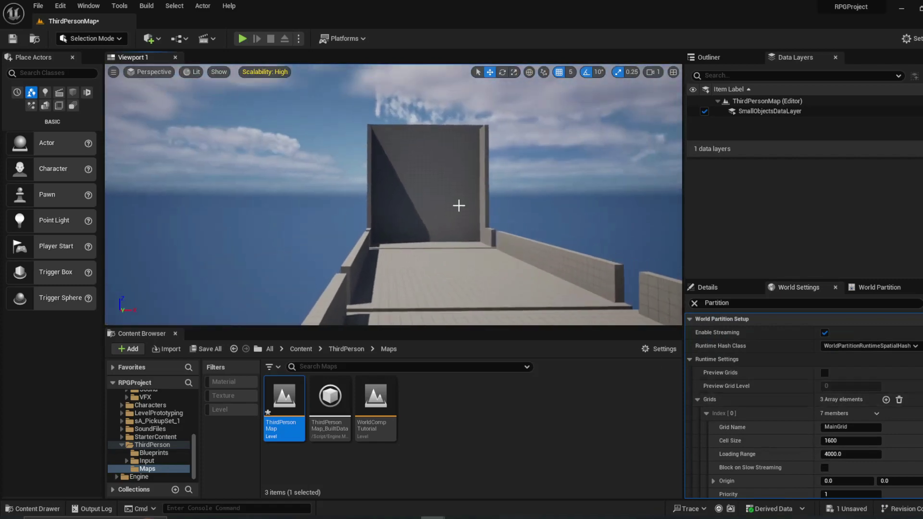
{"action": "left_click", "coordinate": [400, 186]}
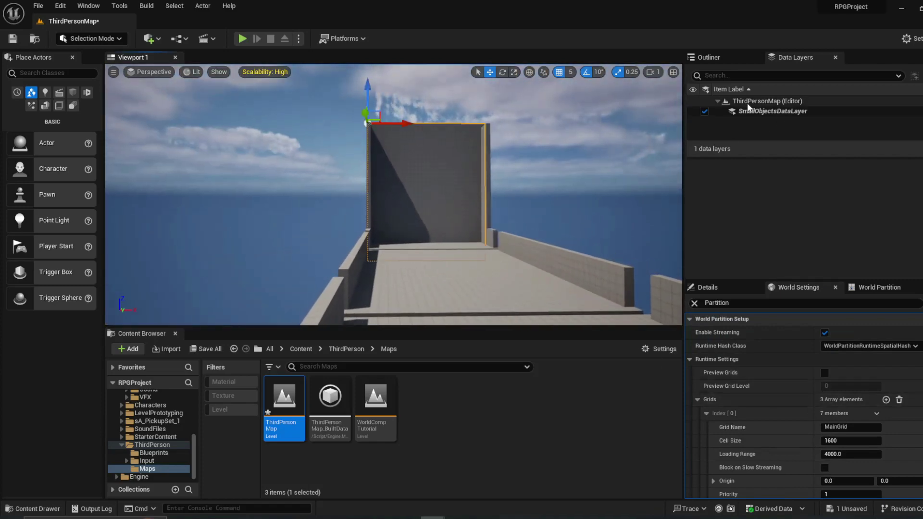
{"action": "left_click", "coordinate": [716, 58]}
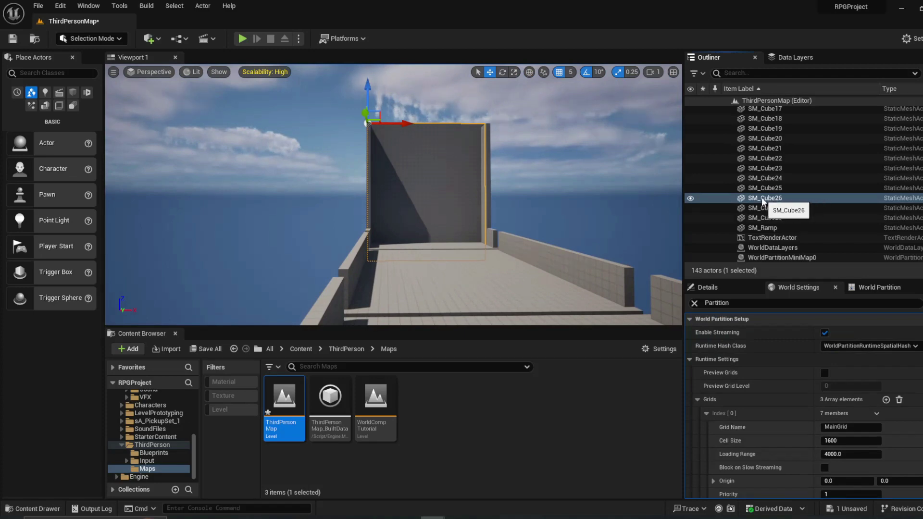
{"action": "right_click_drag", "start_coordinate": [480, 192], "coordinate": [519, 186]}
{"action": "left_click", "coordinate": [407, 204], "text": "ctrl"}
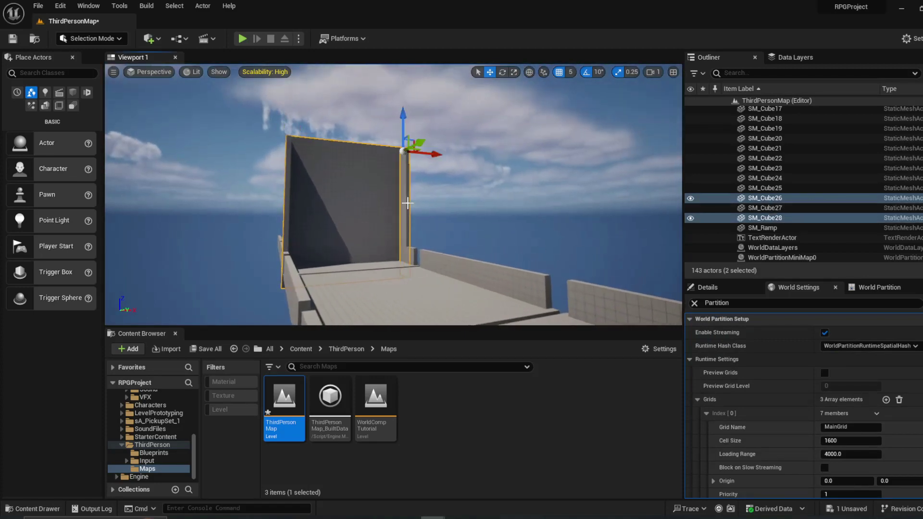
{"action": "left_click", "coordinate": [285, 212], "text": "ctrl"}
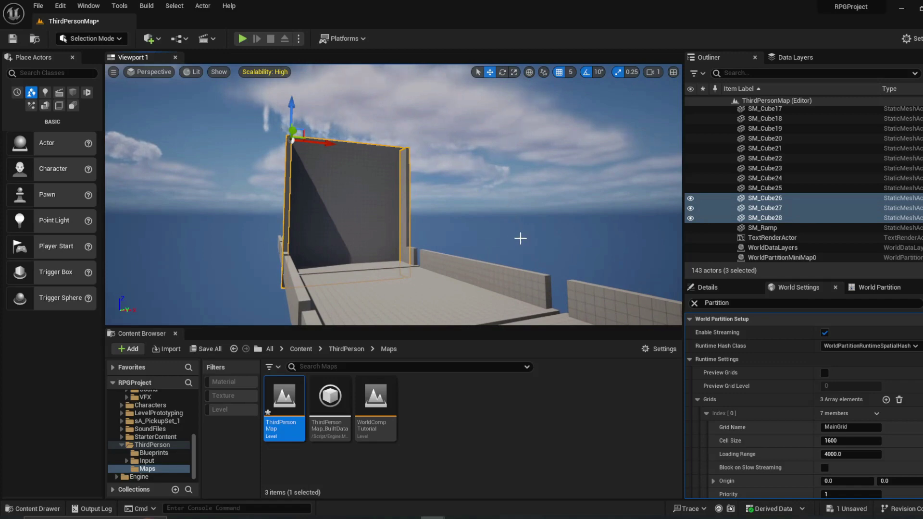
{"action": "right_click_drag", "start_coordinate": [501, 241], "coordinate": [582, 245]}
{"action": "right_click_drag", "start_coordinate": [382, 218], "coordinate": [511, 238]}
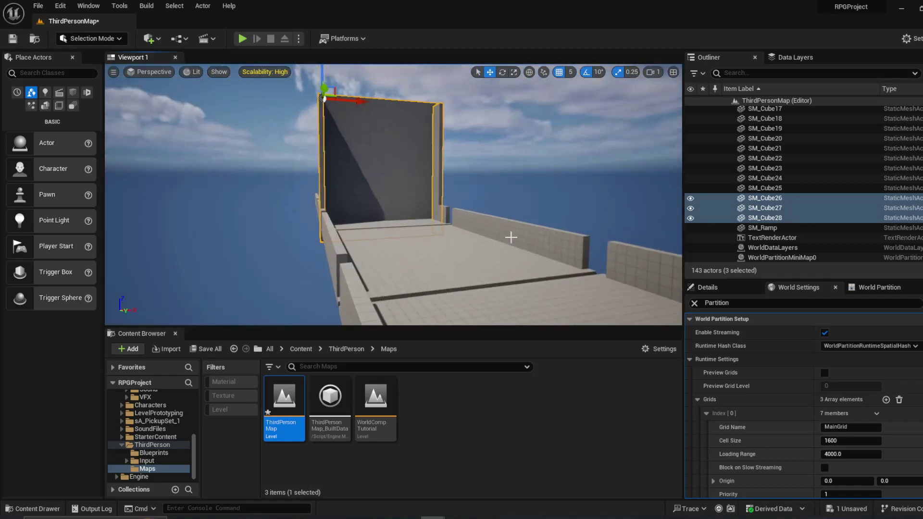
- Examine the Runtime Grid and Is Spatially Loaded settings of the three selected walls
{"action": "left_click", "coordinate": [735, 286]}
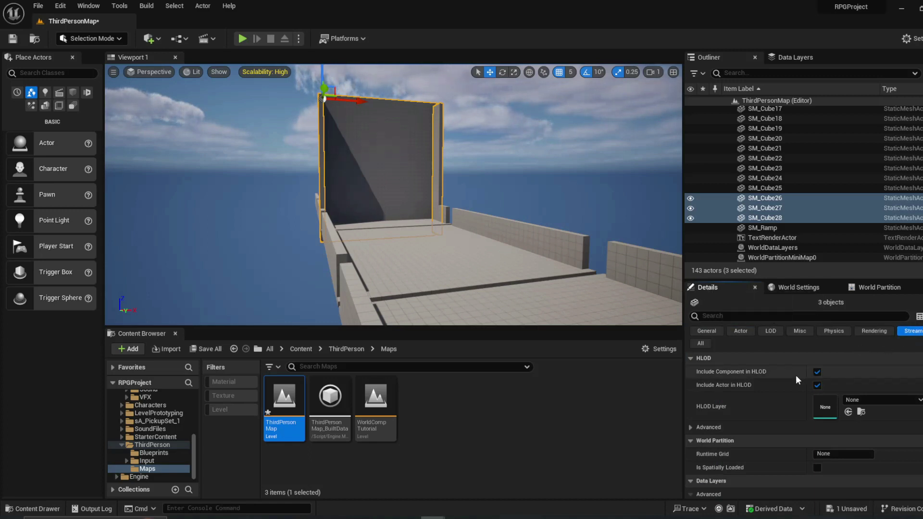
{"action": "scroll", "coordinate": [785, 369], "scroll_direction": "down", "scroll_amount": 2}
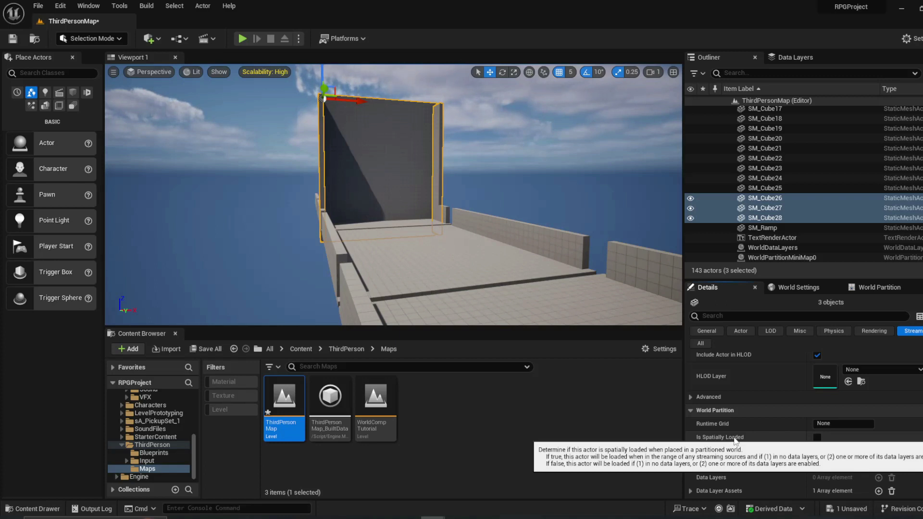
{"action": "right_click_drag", "start_coordinate": [592, 284], "coordinate": [561, 270]}
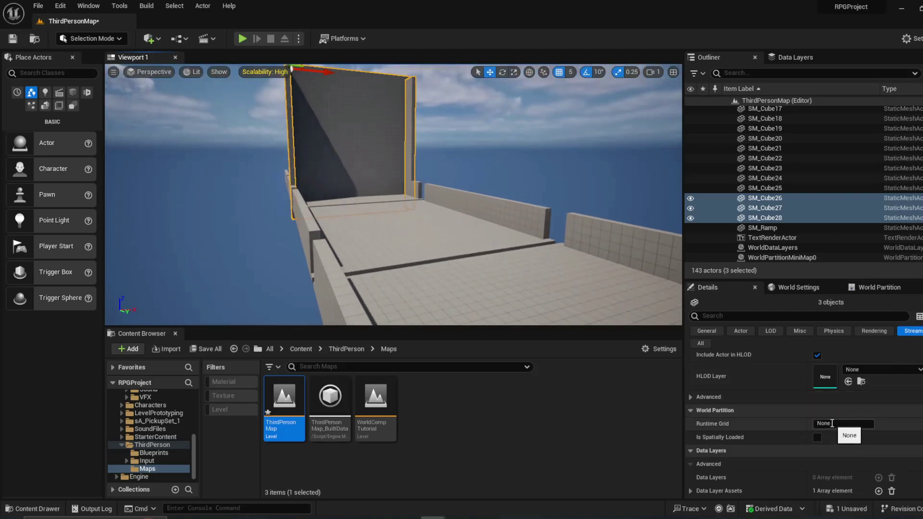
- Look up the Grid Name of the first runtime grid in World Settings for use in the walls' Runtime Grid setting
{"action": "left_click", "coordinate": [830, 421]}
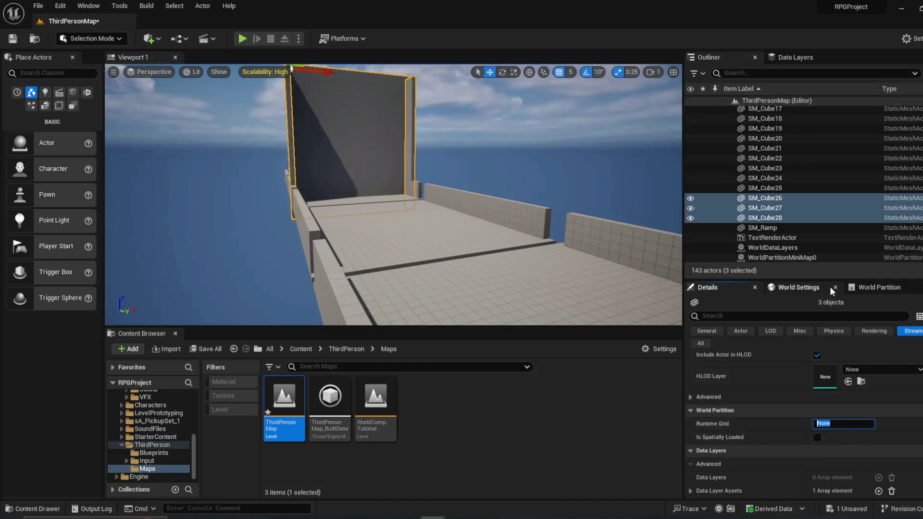
{"action": "left_click", "coordinate": [817, 287]}
{"action": "scroll", "coordinate": [858, 413], "scroll_direction": "down", "scroll_amount": 2}
{"action": "left_click", "coordinate": [840, 395]}
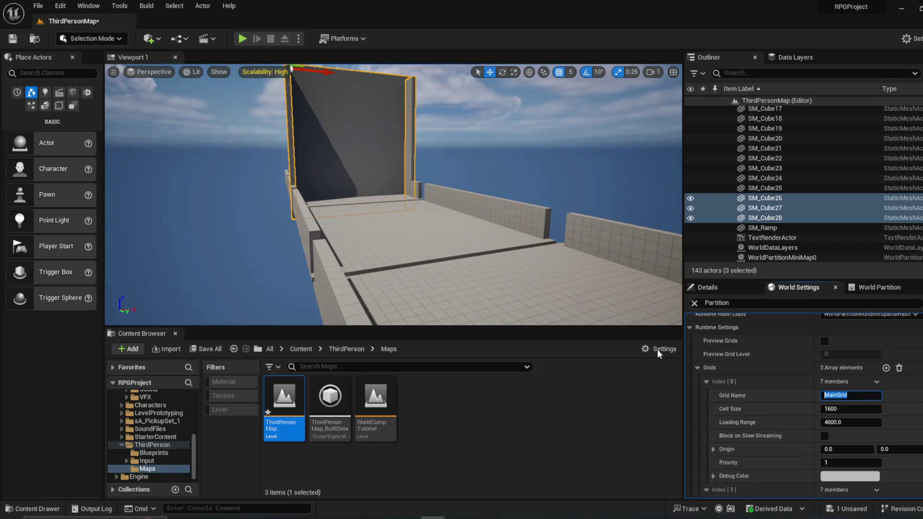
{"action": "left_click", "coordinate": [883, 399]}
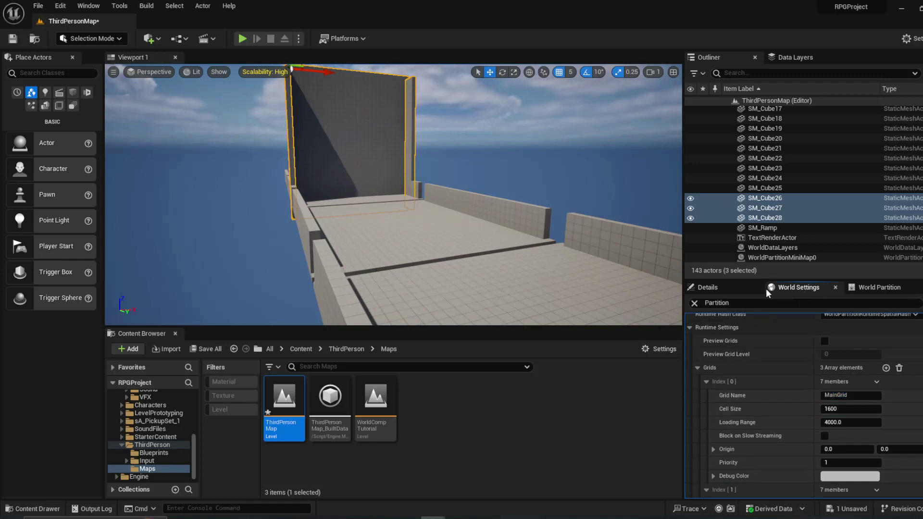
{"action": "left_click", "coordinate": [841, 395]}
{"action": "left_click", "coordinate": [707, 287]}
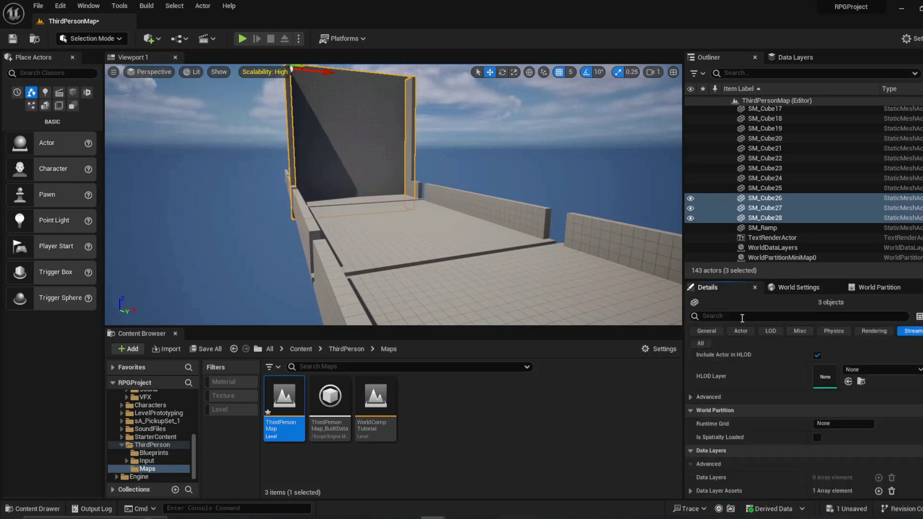
- Assign the three tall walls to the LargeActorGrid runtime grid, spatially loaded, and save all changes
{"action": "left_click", "coordinate": [841, 424]}
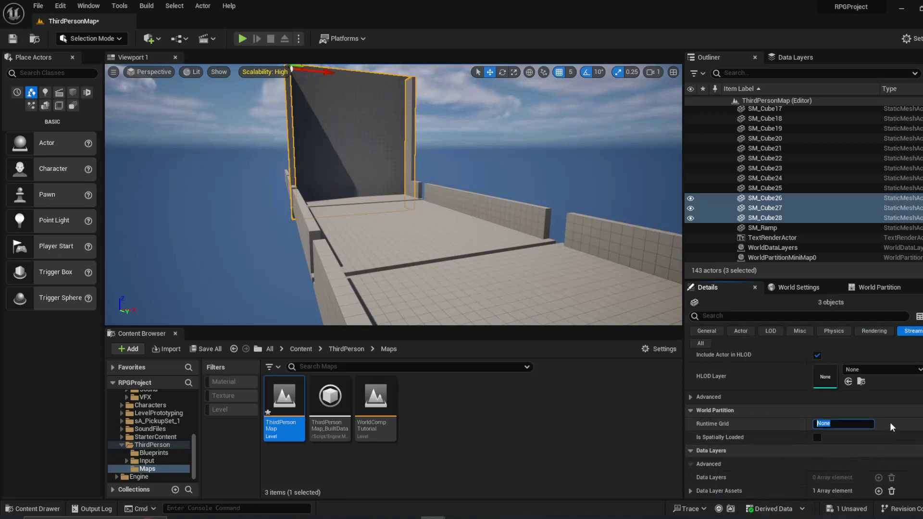
{"action": "type", "text": "LargeActorGrid"}
{"action": "key", "text": "Return"}
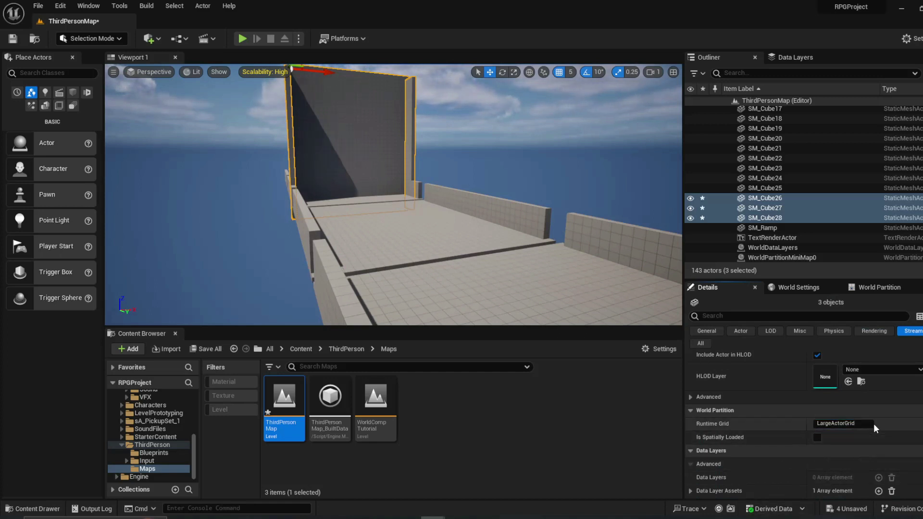
{"action": "left_click", "coordinate": [817, 437]}
{"action": "left_click", "coordinate": [39, 7]}
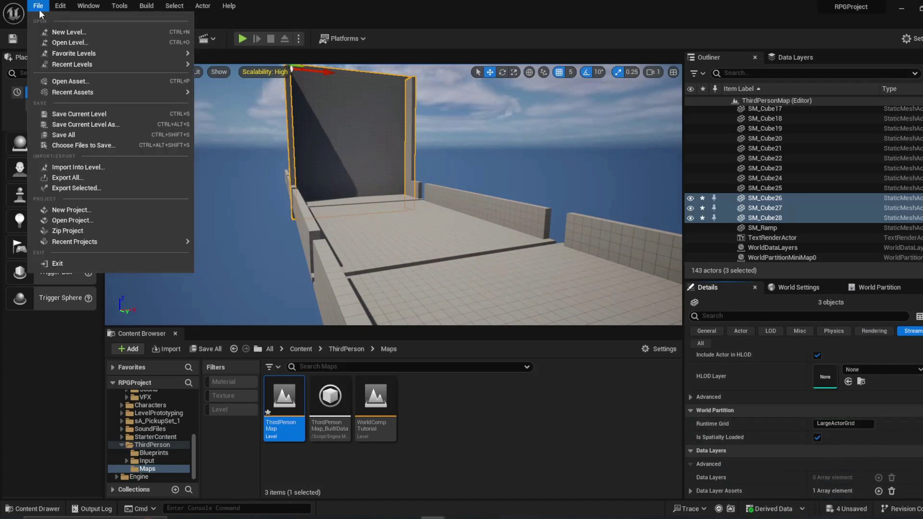
{"action": "left_click", "coordinate": [79, 135]}
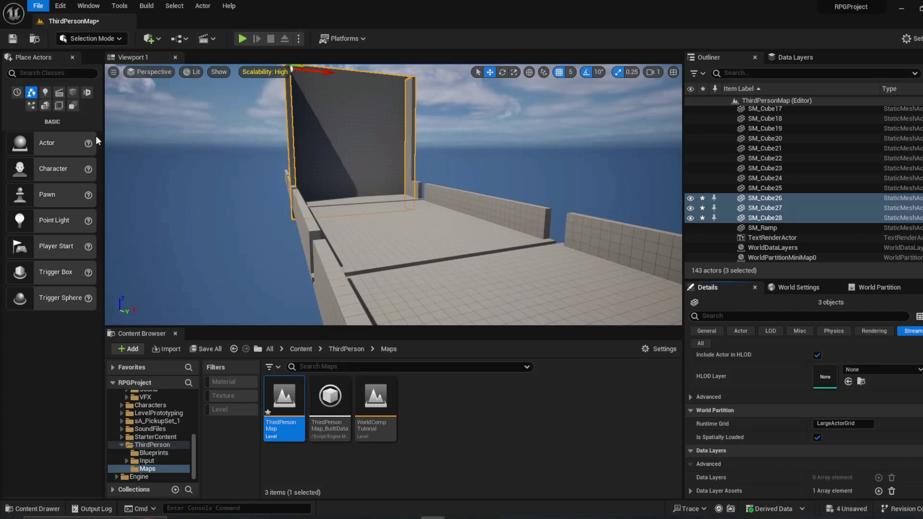
- Check the runtime grid assigned to the far floor section and its two side walls against the grids defined in World Settings
{"action": "left_click", "coordinate": [514, 210]}
{"action": "mouse_move", "coordinate": [369, 195]}
{"action": "right_mouse_down"}
{"action": "mouse_move", "coordinate": [312, 185]}
{"action": "mouse_move", "coordinate": [368, 188]}
{"action": "right_mouse_up"}
{"action": "key", "text": "a"}
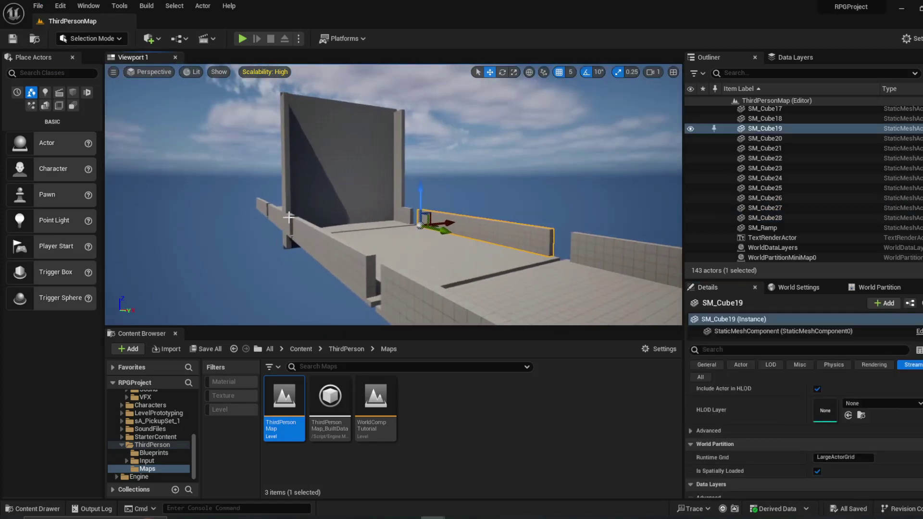
{"action": "left_click", "coordinate": [413, 251], "text": "ctrl"}
{"action": "left_click", "coordinate": [352, 259], "text": "ctrl"}
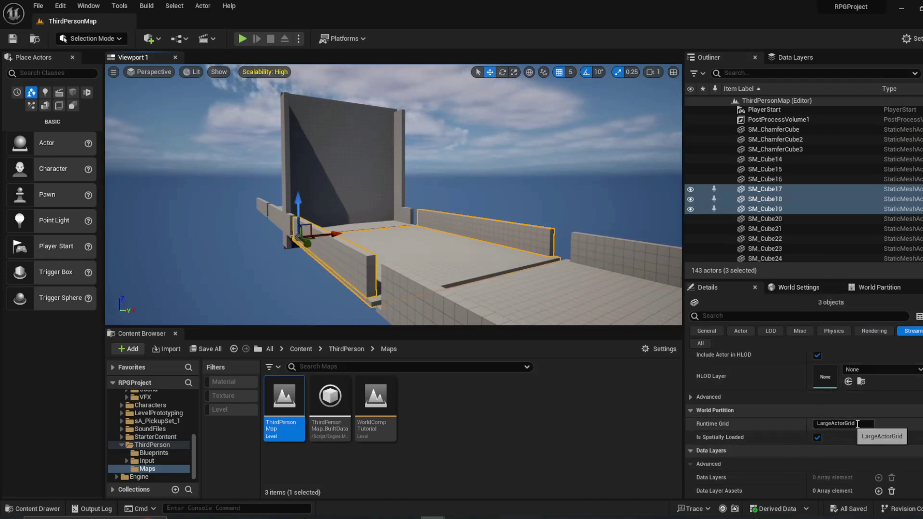
{"action": "left_click", "coordinate": [799, 287]}
{"action": "scroll", "coordinate": [824, 413], "scroll_direction": "down", "scroll_amount": 2}
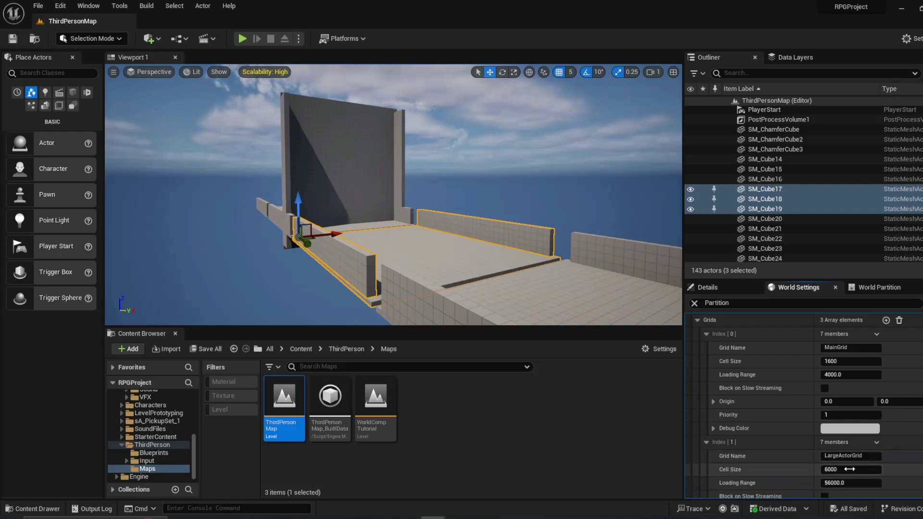
- Play the level in the editor to test how the runtime grids stream its actors
{"action": "right_click_drag", "start_coordinate": [581, 247], "coordinate": [607, 232]}
{"action": "left_click", "coordinate": [242, 39]}
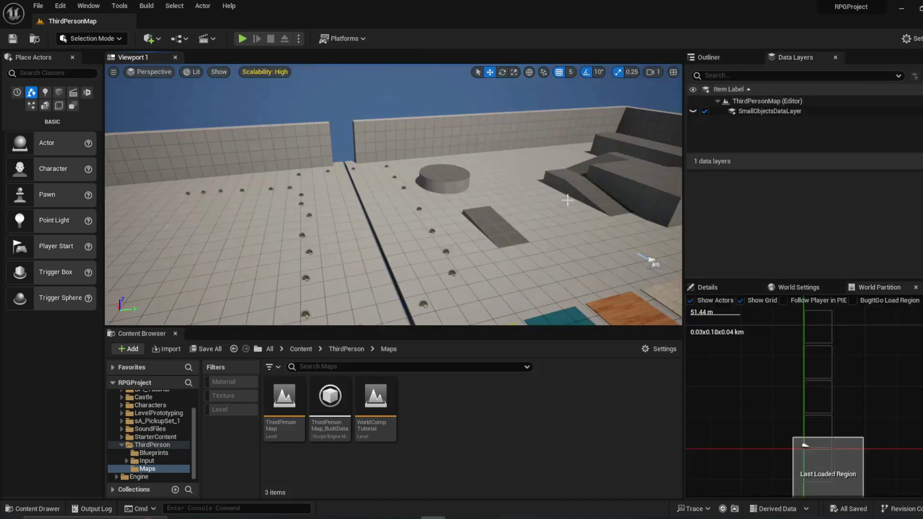
{"action": "right_click_drag", "start_coordinate": [567, 199], "coordinate": [558, 192]}
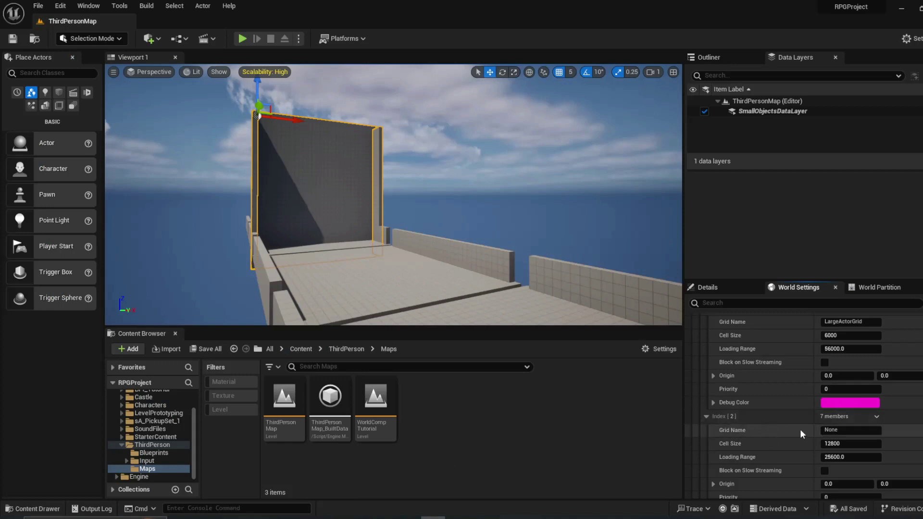
- Delete the unnamed third runtime grid from the Grids array and save all changes
{"action": "left_click", "coordinate": [876, 416]}
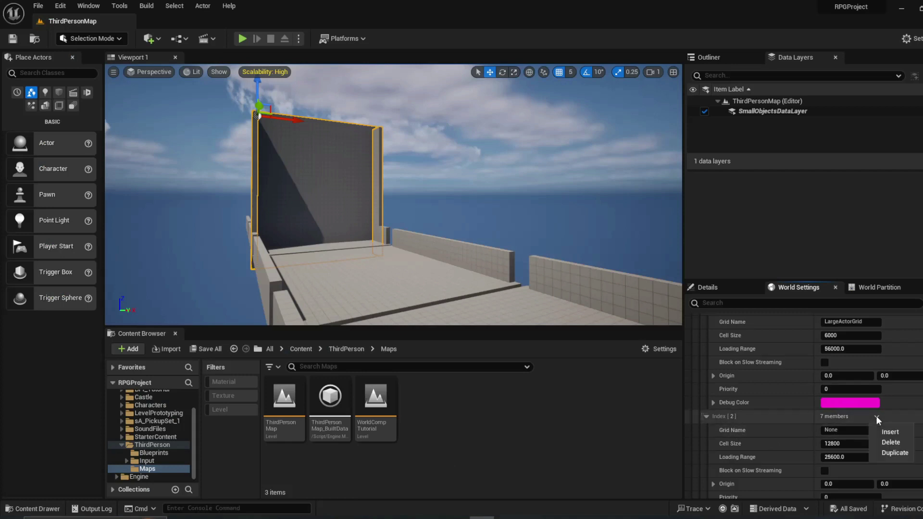
{"action": "left_click", "coordinate": [889, 442]}
{"action": "scroll", "coordinate": [864, 419], "scroll_direction": "up", "scroll_amount": 2}
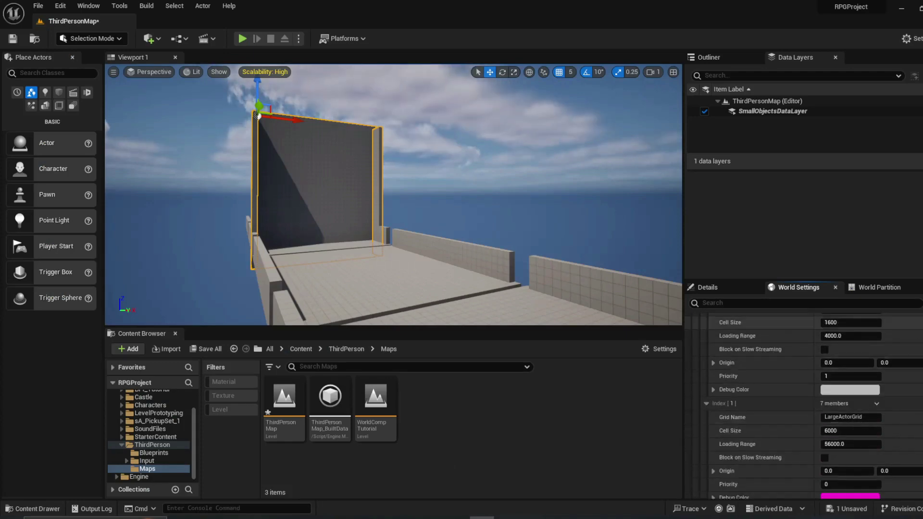
{"action": "left_click", "coordinate": [38, 5]}
{"action": "left_click", "coordinate": [60, 134]}
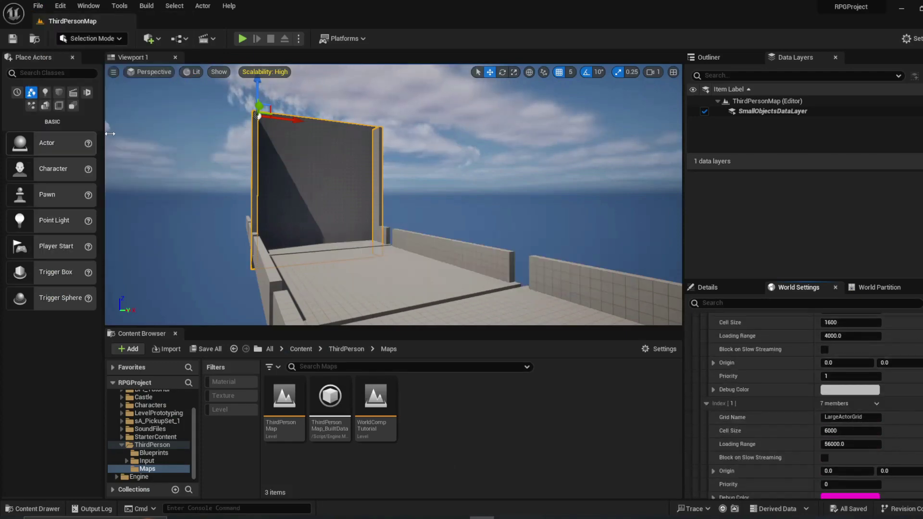
- Play the level and run the character across the floor to test how the tall walls on LargeActorGrid stream from a distance
{"action": "right_click_drag", "start_coordinate": [514, 243], "coordinate": [672, 281]}
{"action": "right_click_drag", "start_coordinate": [478, 163], "coordinate": [384, 183]}
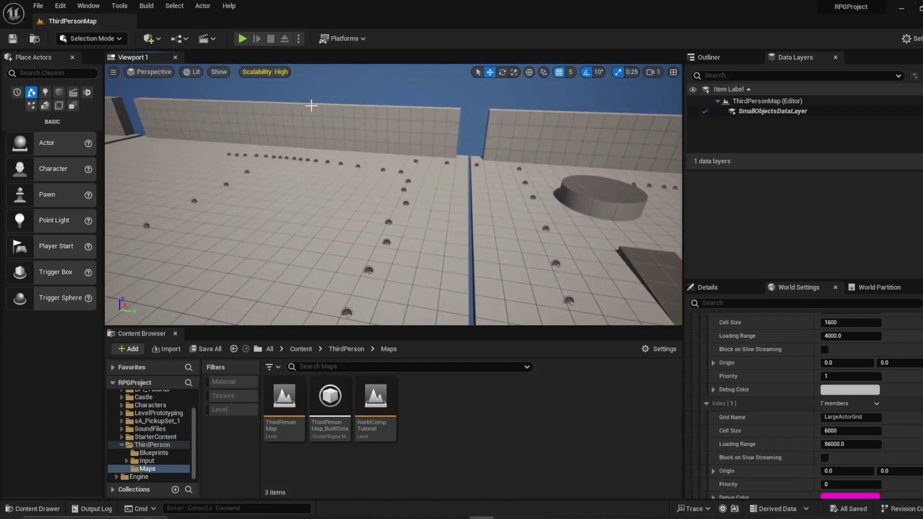
{"action": "left_click", "coordinate": [242, 39]}
{"action": "key", "text": "w"}
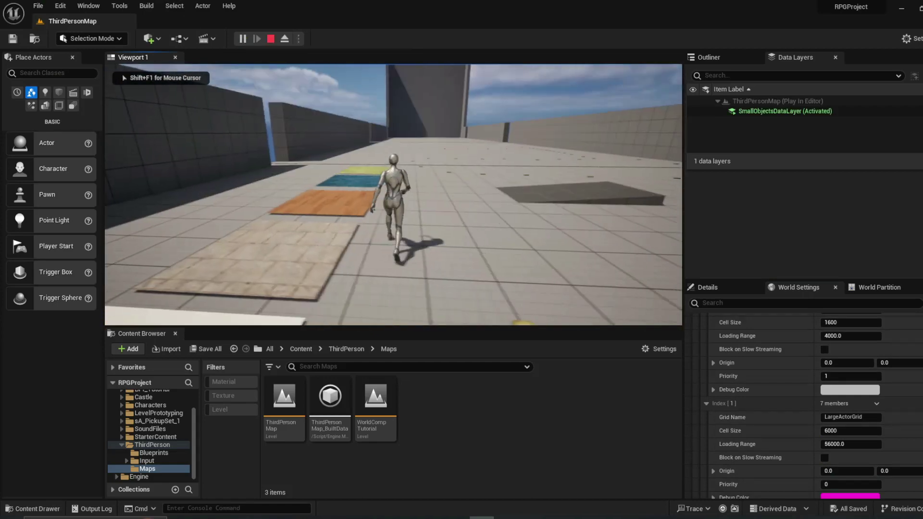
{"action": "key", "text": "w"}
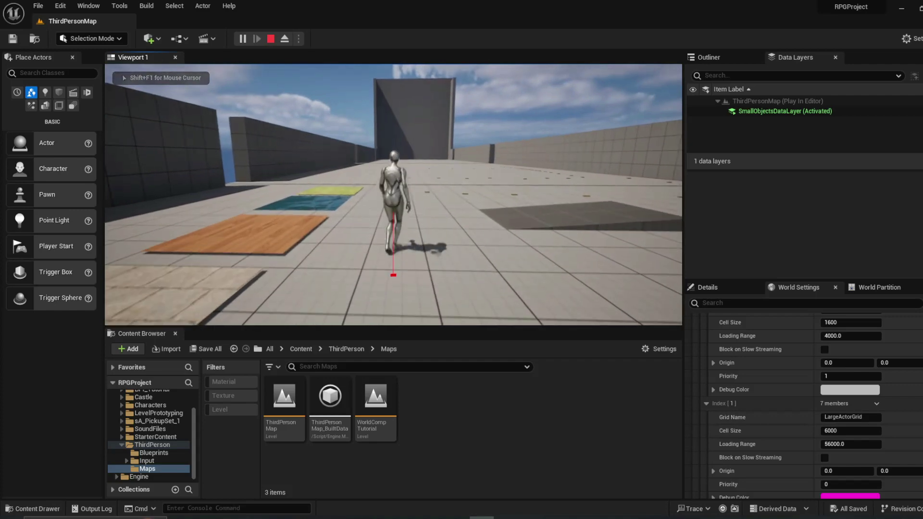
{"action": "key", "text": "w"}
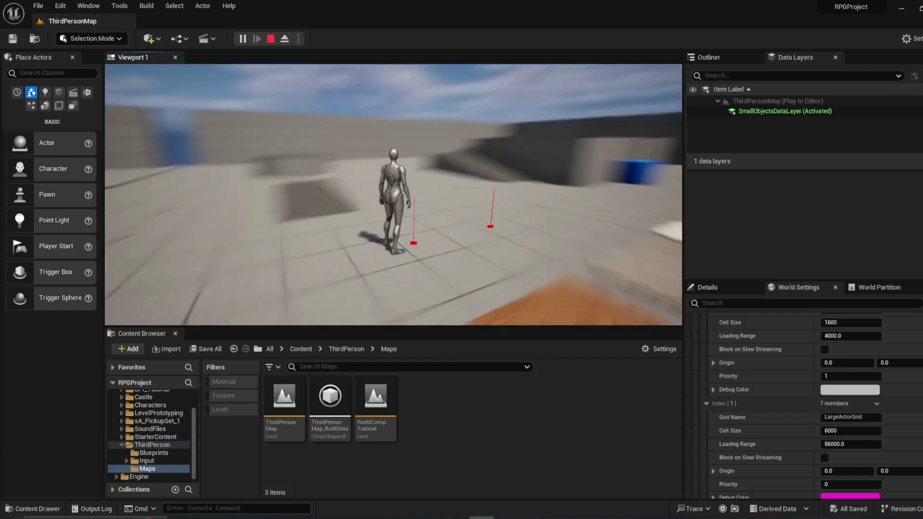
{"action": "key", "text": "w"}
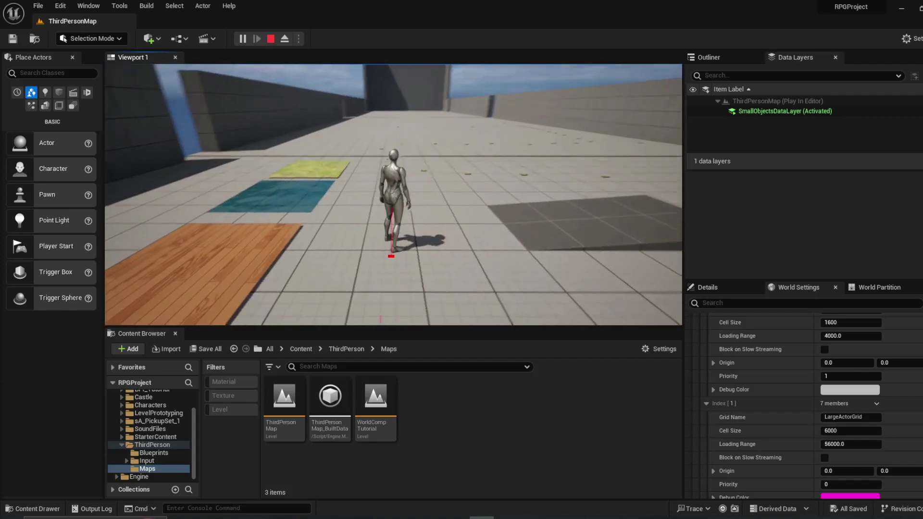
{"action": "key", "text": "w"}
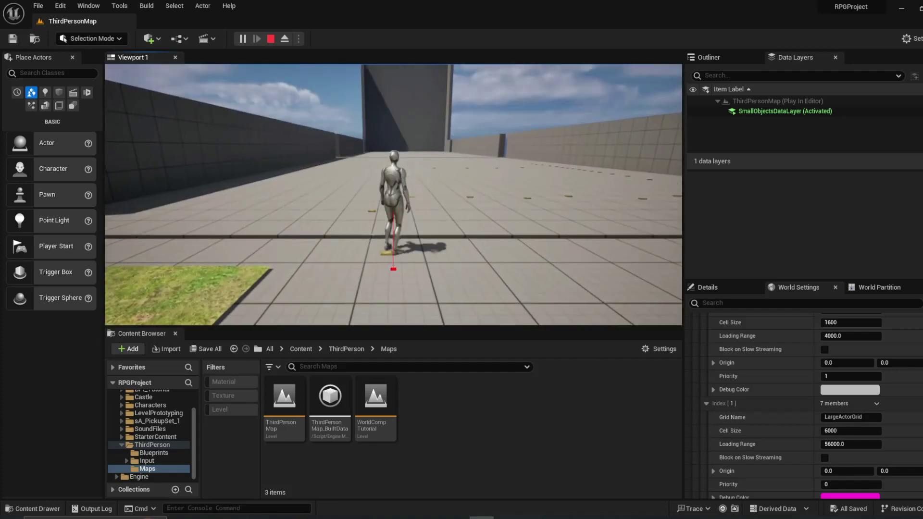
{"action": "key", "text": "w"}
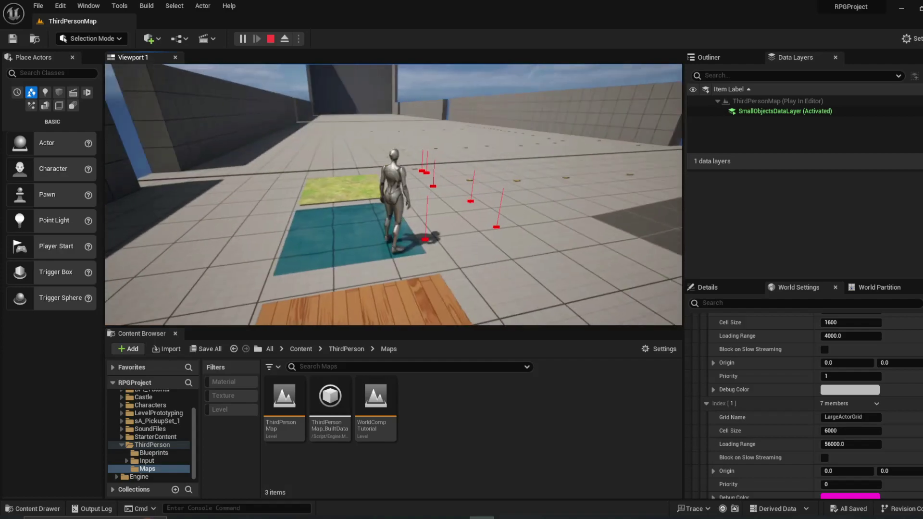
- Eject from the character to inspect the distant tall walls with the free camera, and stop the play session
{"action": "key", "text": "F8"}
{"action": "key", "text": "s"}
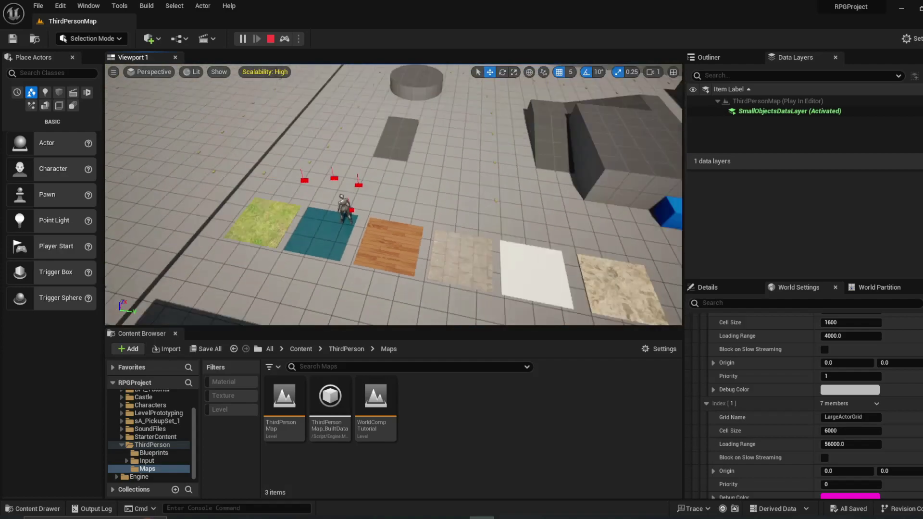
{"action": "key", "text": "w"}
{"action": "right_click_drag", "start_coordinate": [351, 125], "coordinate": [202, 130]}
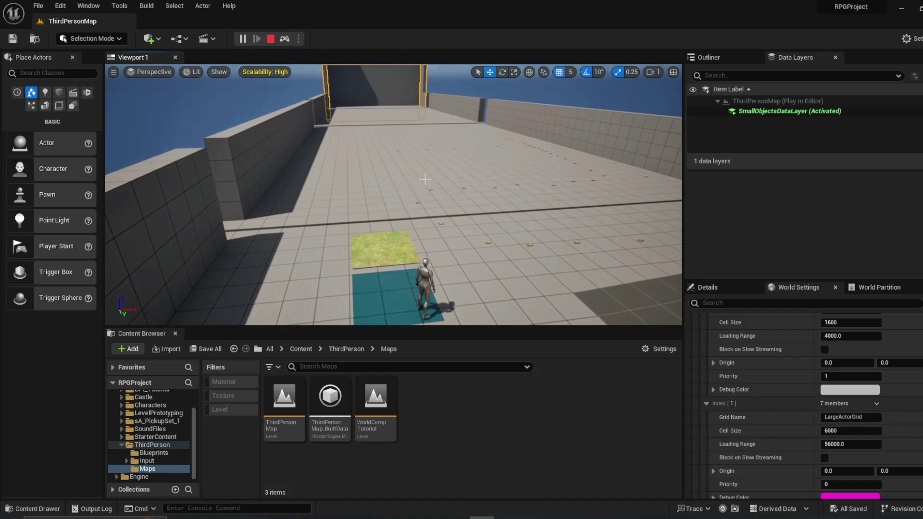
{"action": "key", "text": "Escape"}
{"action": "right_click_drag", "start_coordinate": [425, 179], "coordinate": [411, 132]}
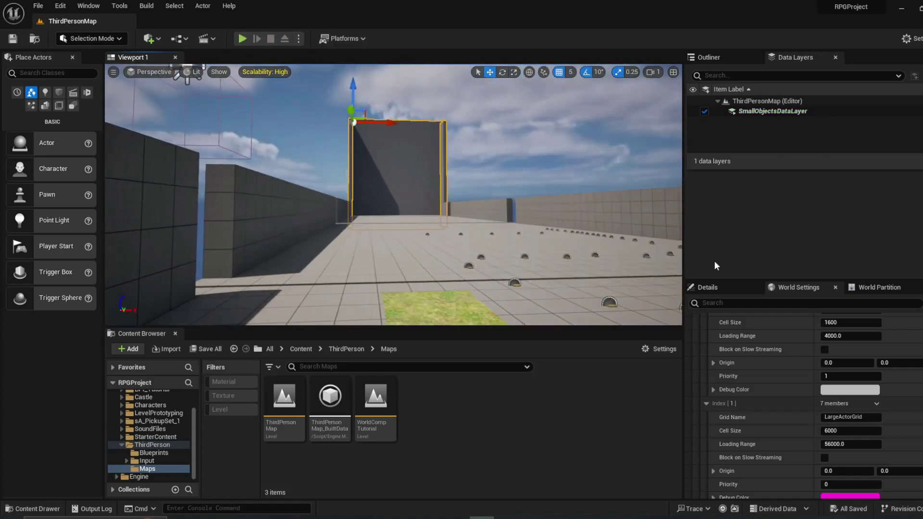
- Assign the three tall walls to the MainGrid runtime grid, using the name from World Settings, and save all changes
{"action": "left_click", "coordinate": [723, 285]}
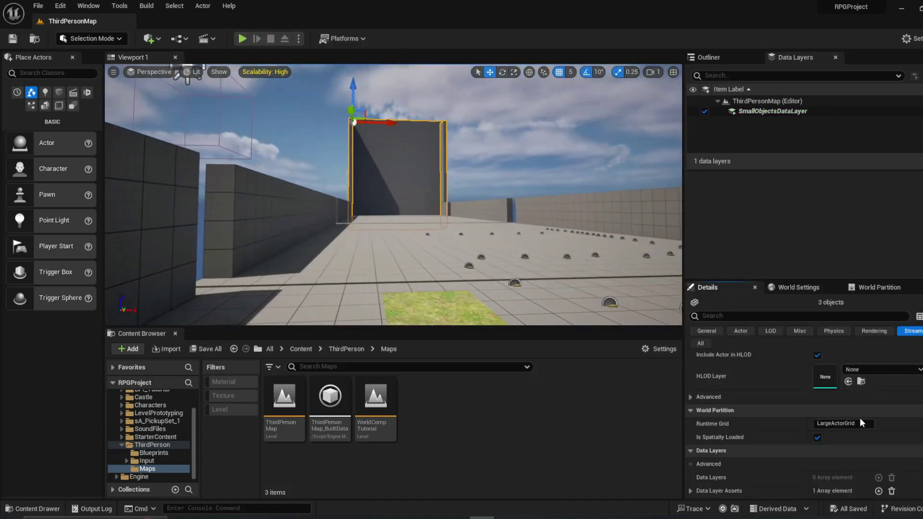
{"action": "left_click", "coordinate": [812, 287]}
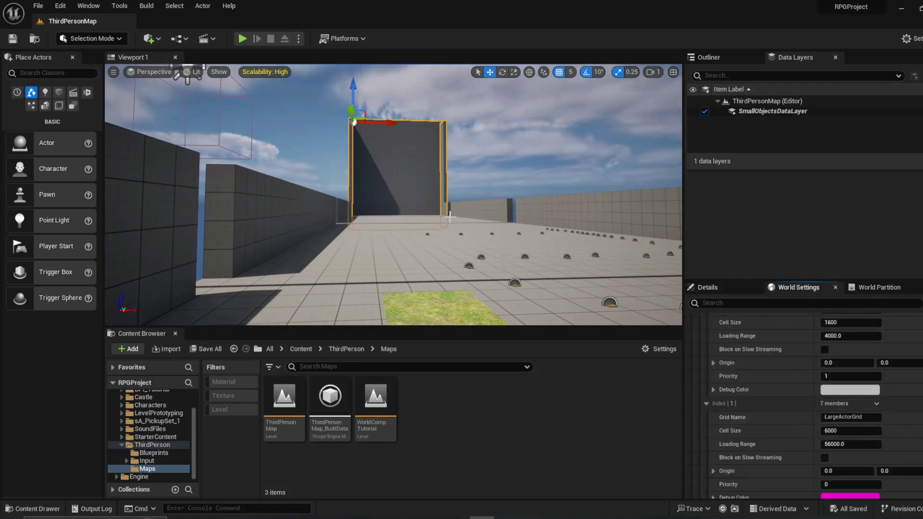
{"action": "scroll", "coordinate": [865, 377], "scroll_direction": "up", "scroll_amount": 3}
{"action": "left_click", "coordinate": [866, 375]}
{"action": "key", "text": "ctrl+c"}
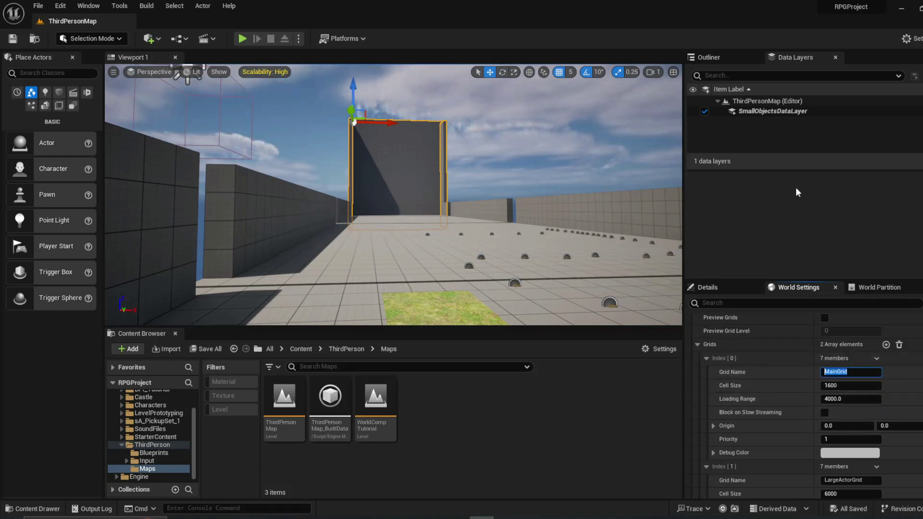
{"action": "left_click", "coordinate": [732, 287]}
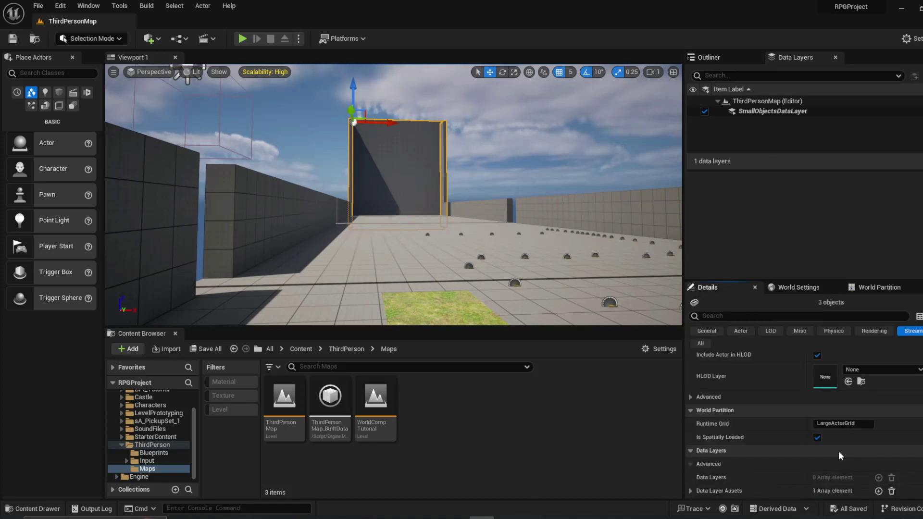
{"action": "left_click", "coordinate": [853, 423]}
{"action": "key", "text": "ctrl+v"}
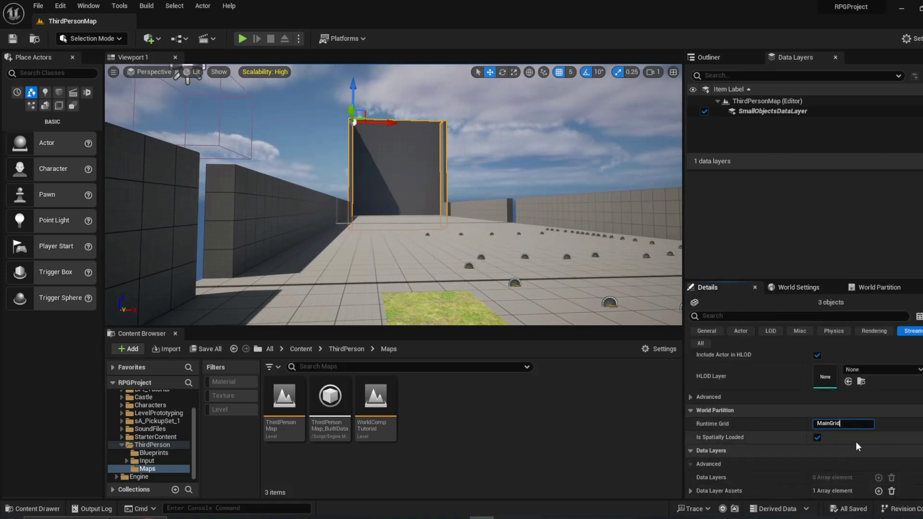
{"action": "left_click", "coordinate": [894, 426]}
{"action": "left_click", "coordinate": [38, 5]}
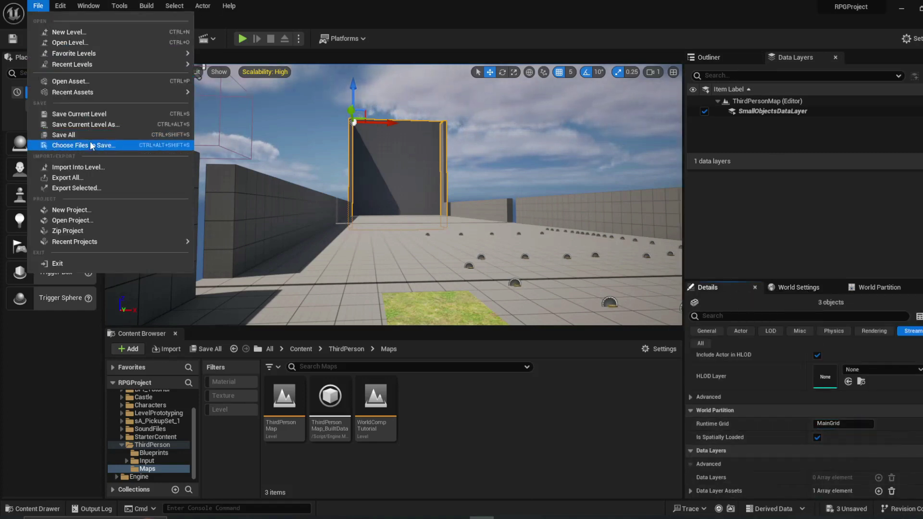
{"action": "left_click", "coordinate": [77, 133]}
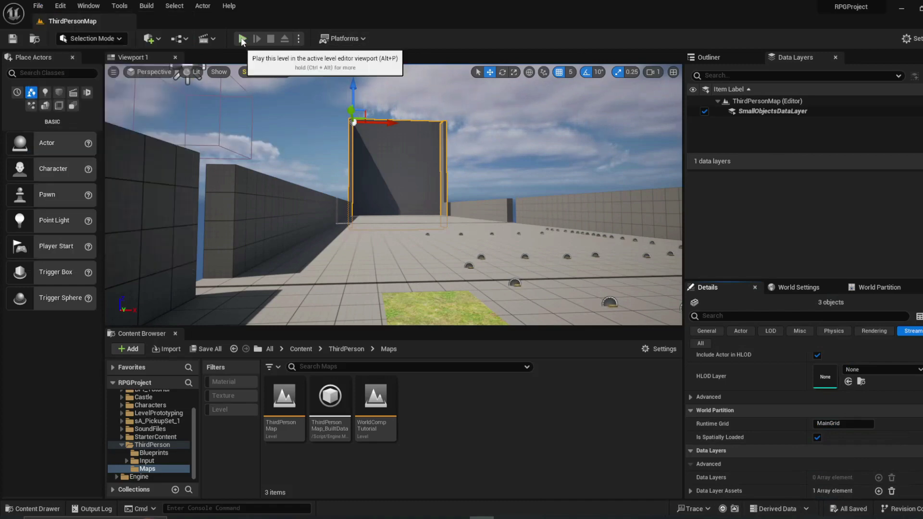
- Play the level and run toward the far end of the floor to test when the tall walls on MainGrid load
{"action": "left_click", "coordinate": [242, 38]}
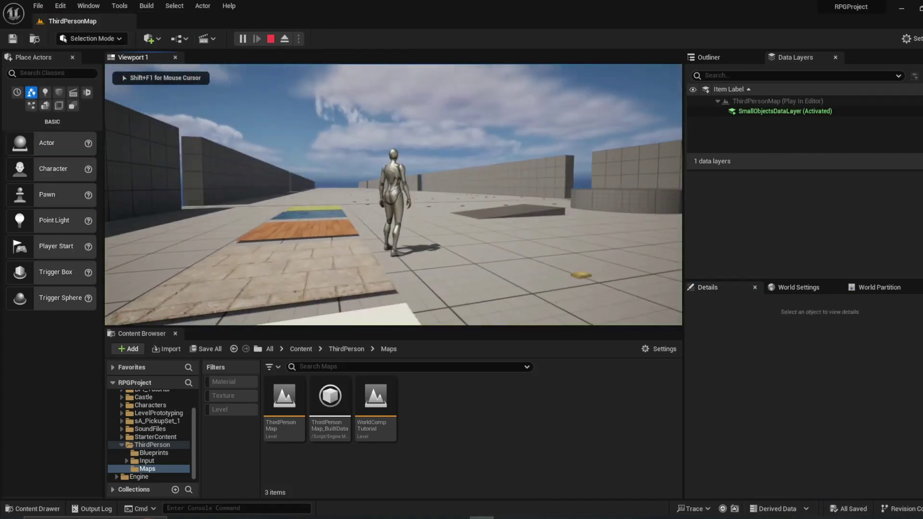
{"action": "key", "text": "w"}
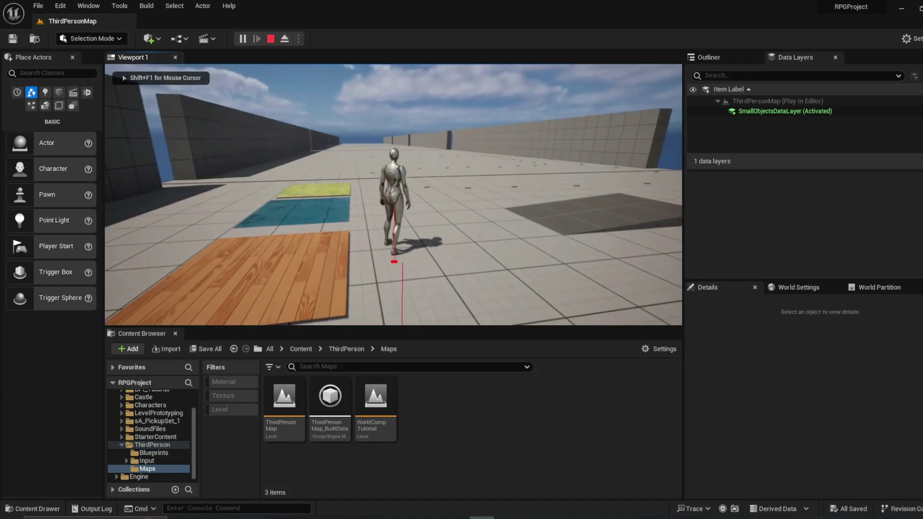
{"action": "key", "text": "w"}
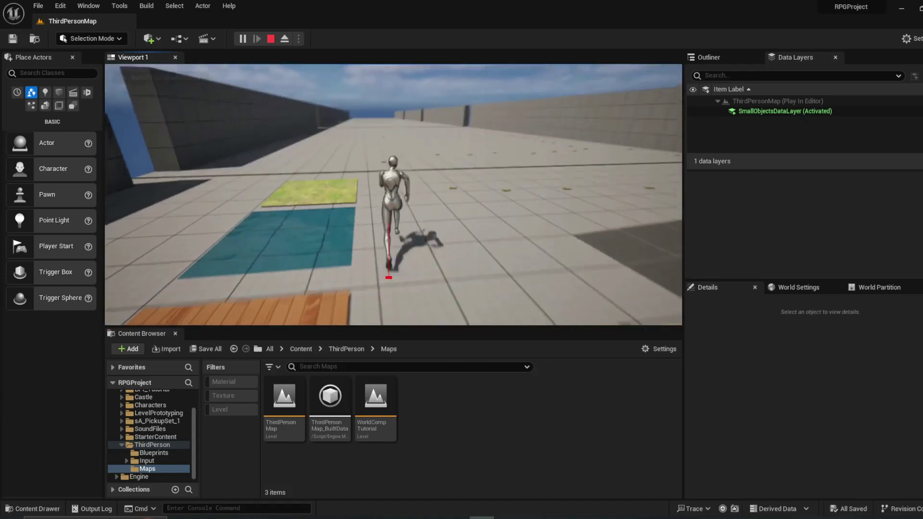
{"action": "key", "text": "w"}
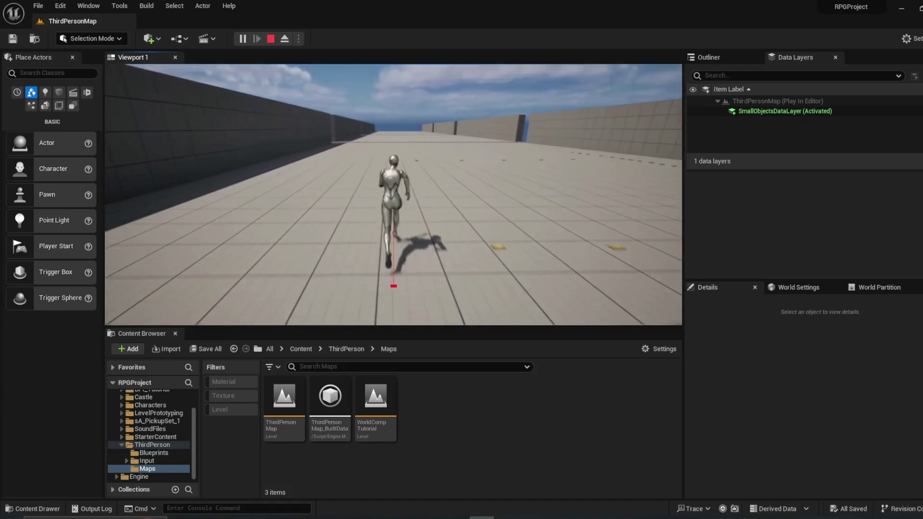
{"action": "key", "text": "w"}
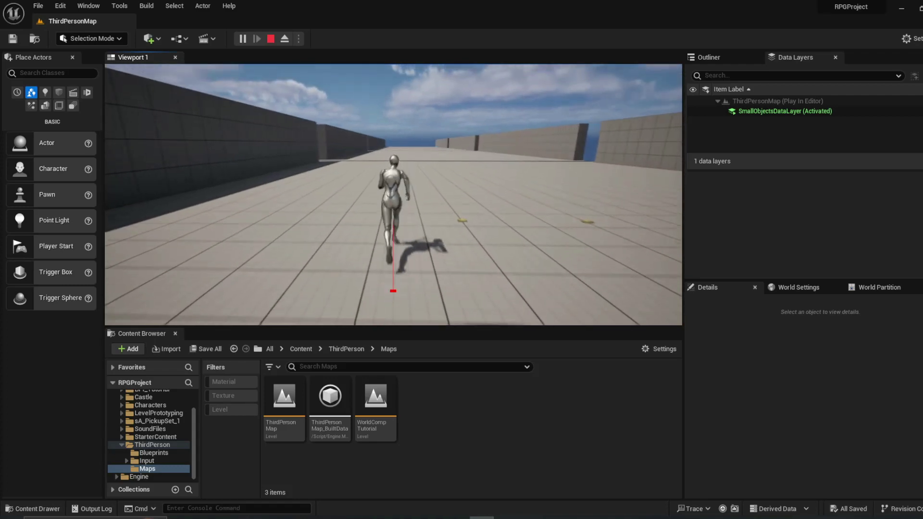
{"action": "key", "text": "w"}
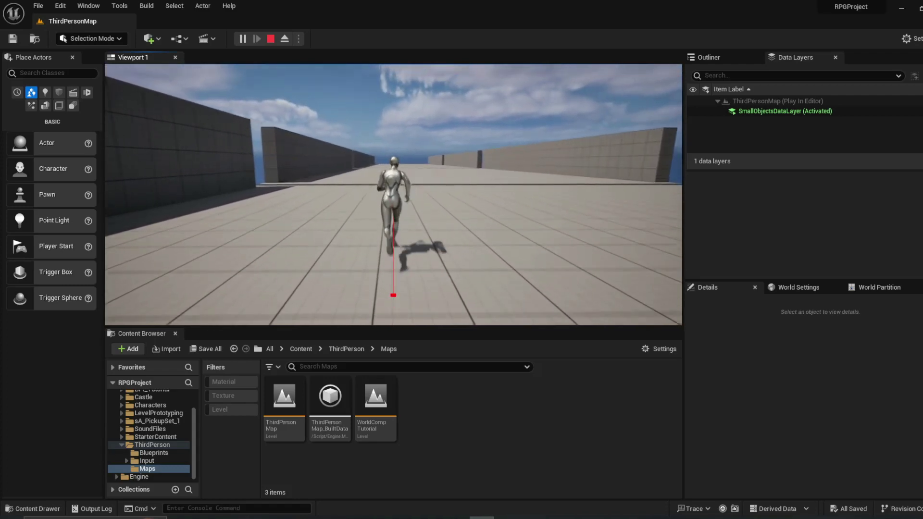
{"action": "key", "text": "w"}
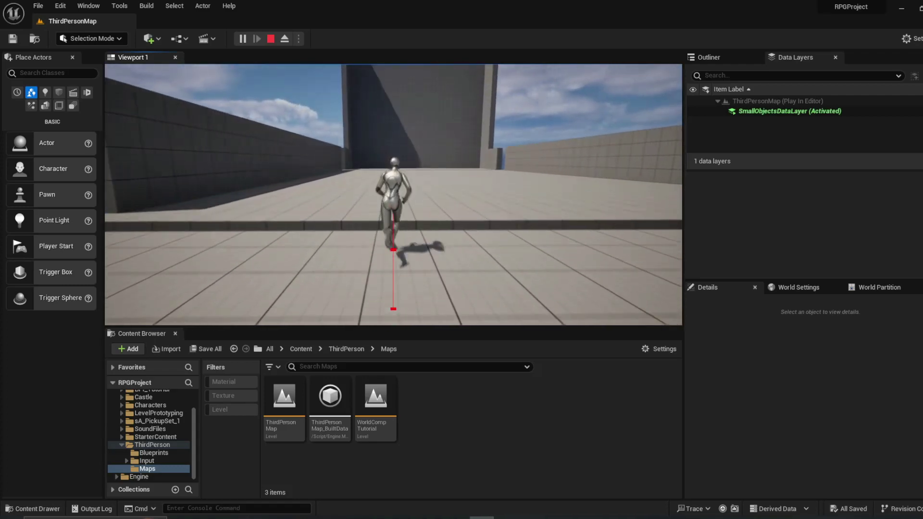
- Run the character back and forth across the floor gap to compare when the tall walls and the starting-area obstacles stream
{"action": "key", "text": "space"}
{"action": "key", "text": "w"}
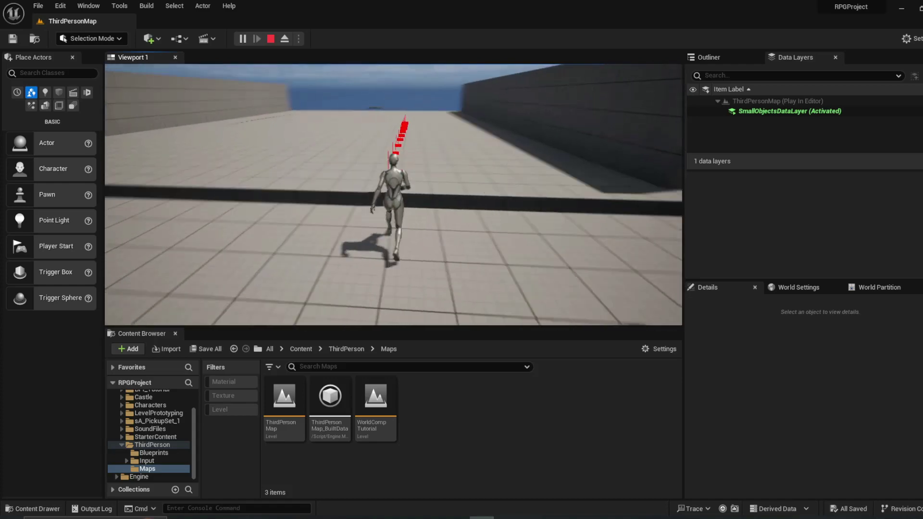
{"action": "key", "text": "w"}
{"action": "key", "text": "space"}
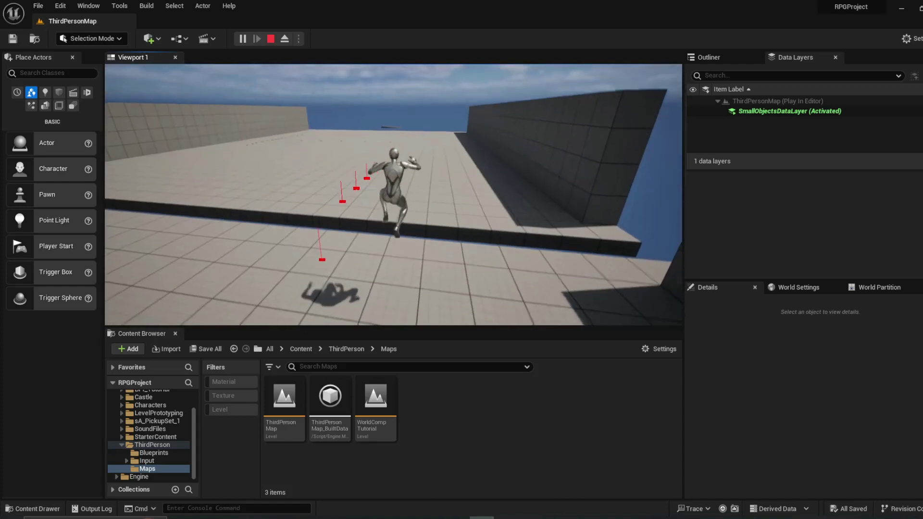
{"action": "key", "text": "w"}
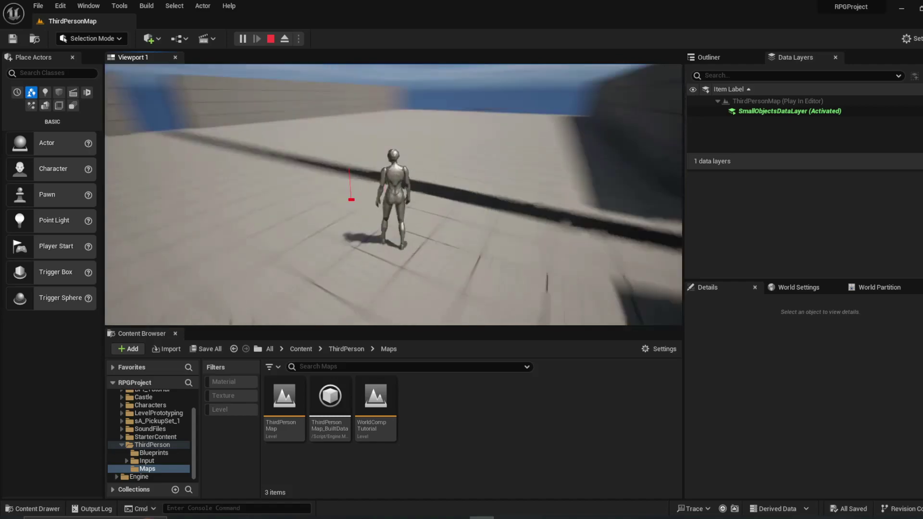
{"action": "key", "text": "w"}
{"action": "key", "text": "space"}
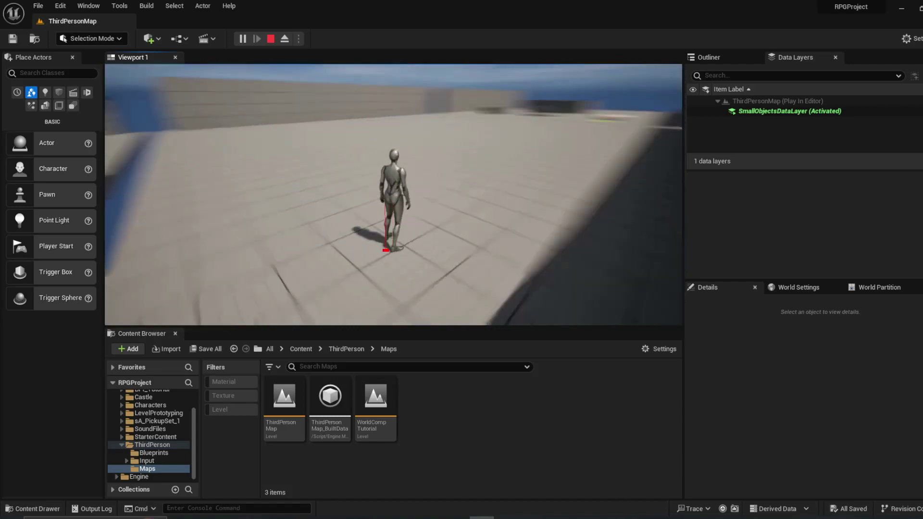
{"action": "key", "text": "w"}
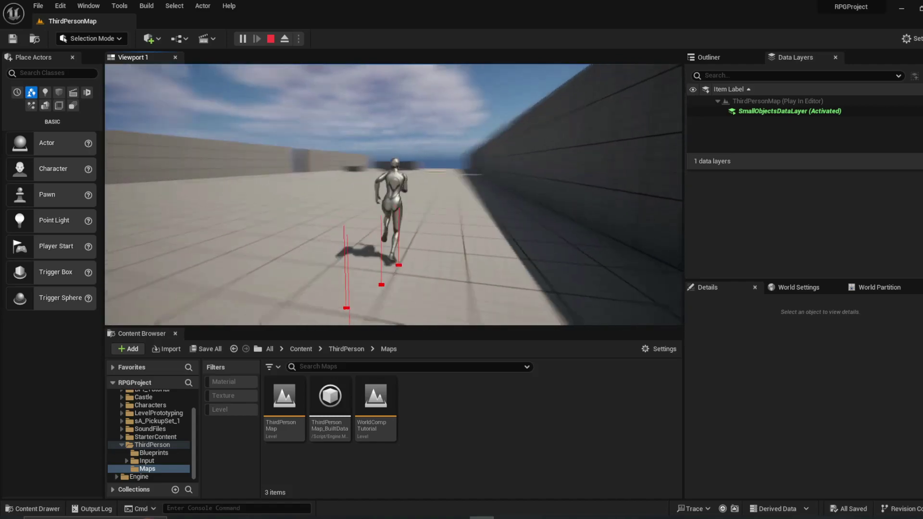
{"action": "key", "text": "w"}
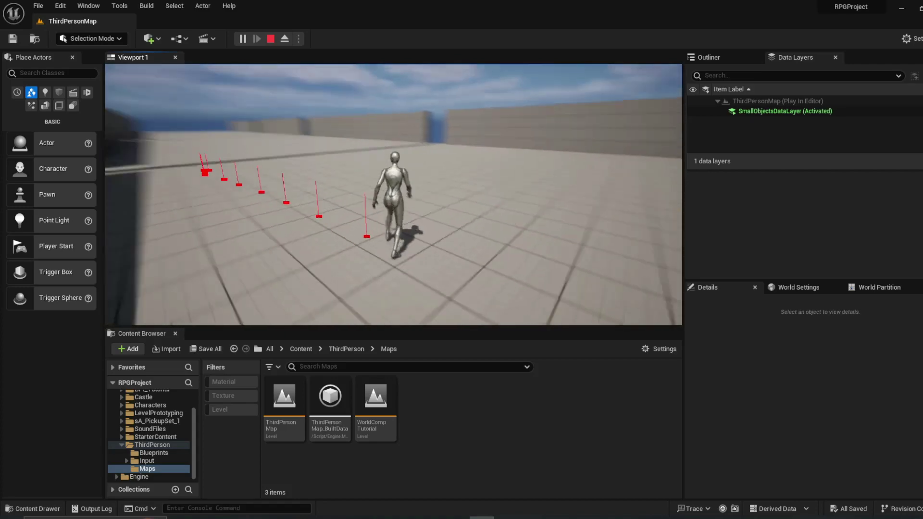
{"action": "key", "text": "w"}
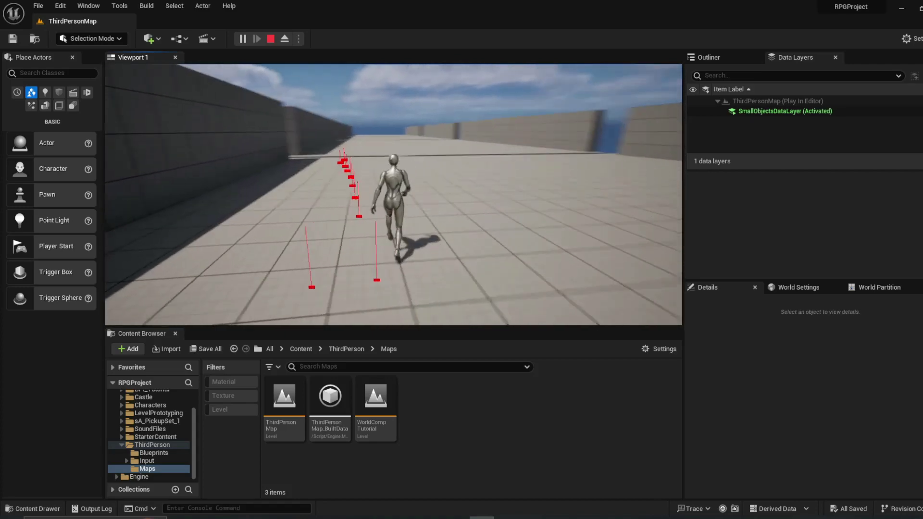
{"action": "key", "text": "w"}
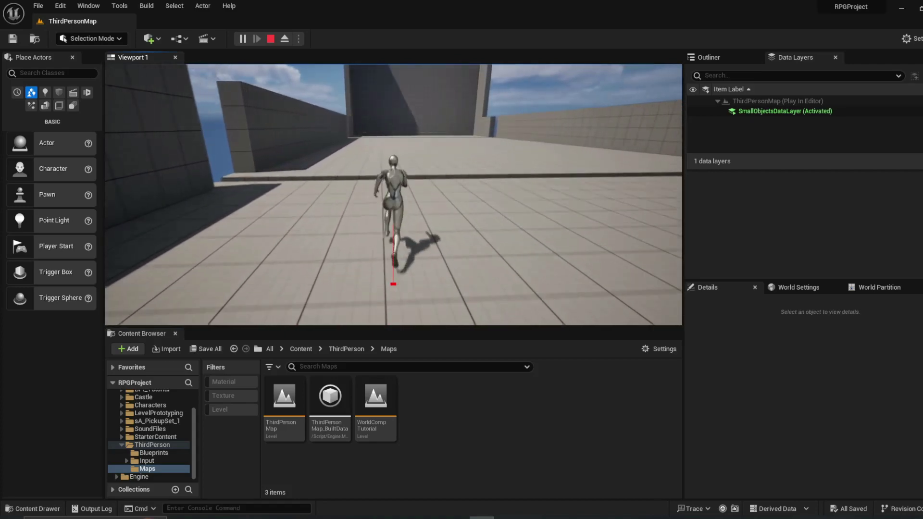
{"action": "key", "text": "w"}
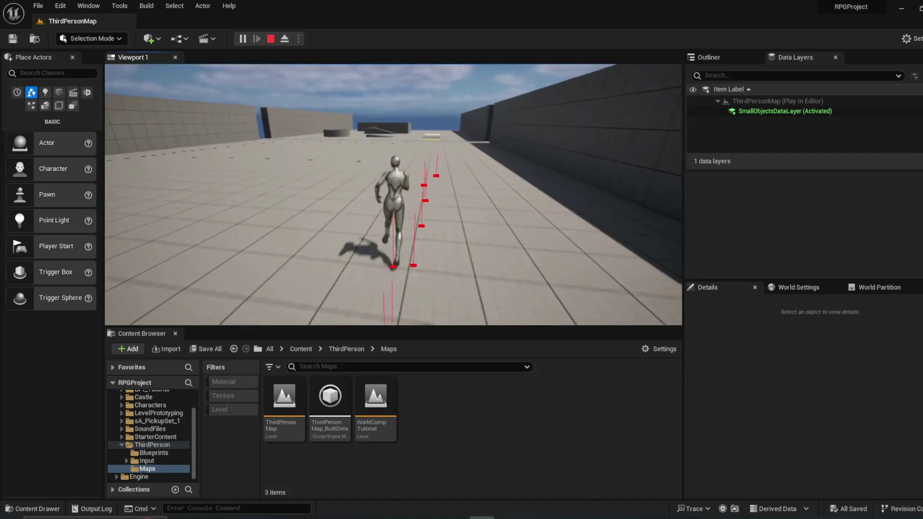
{"action": "key", "text": "w"}
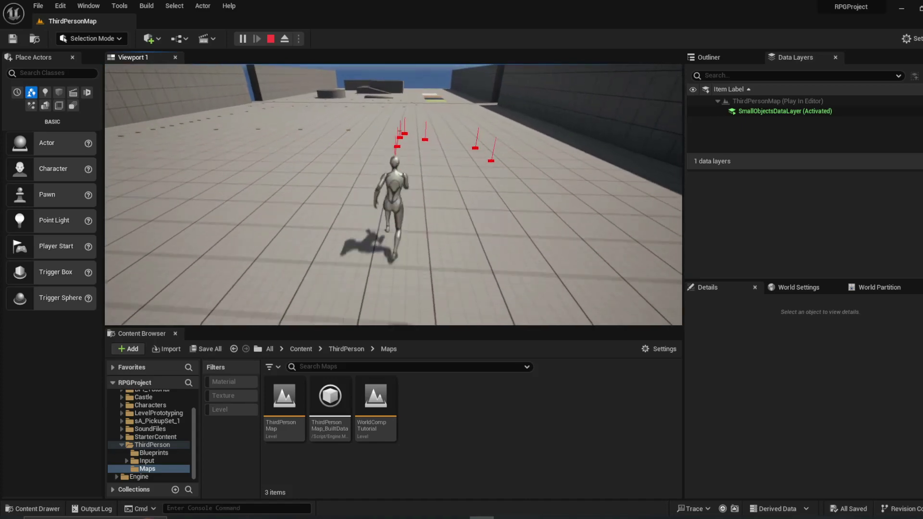
- Jump across the floor gap and keep running near it to test when the distant blocks and ramps unload
{"action": "key", "text": "space"}
{"action": "key", "text": "space"}
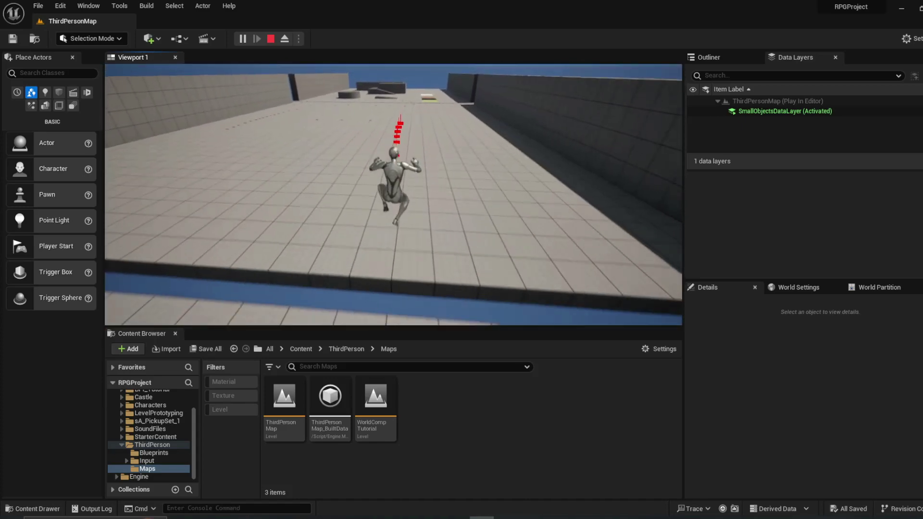
{"action": "key", "text": "w"}
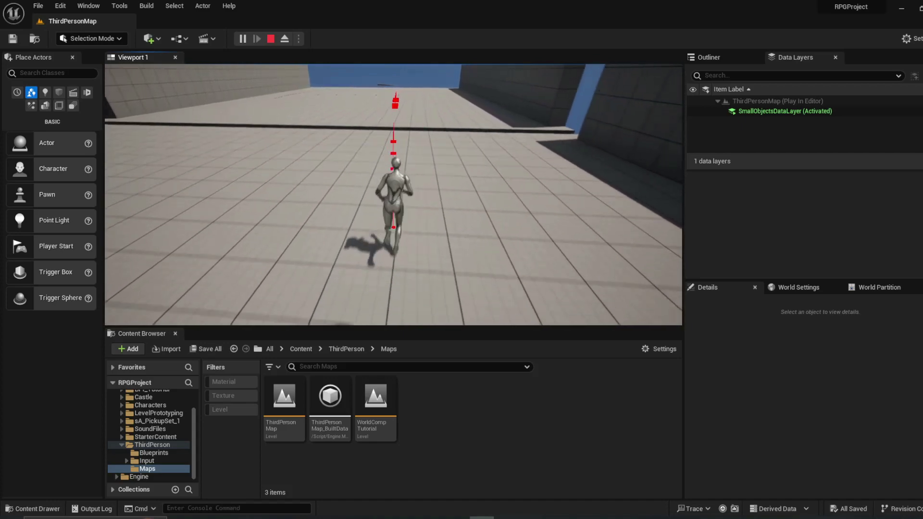
{"action": "key", "text": "w"}
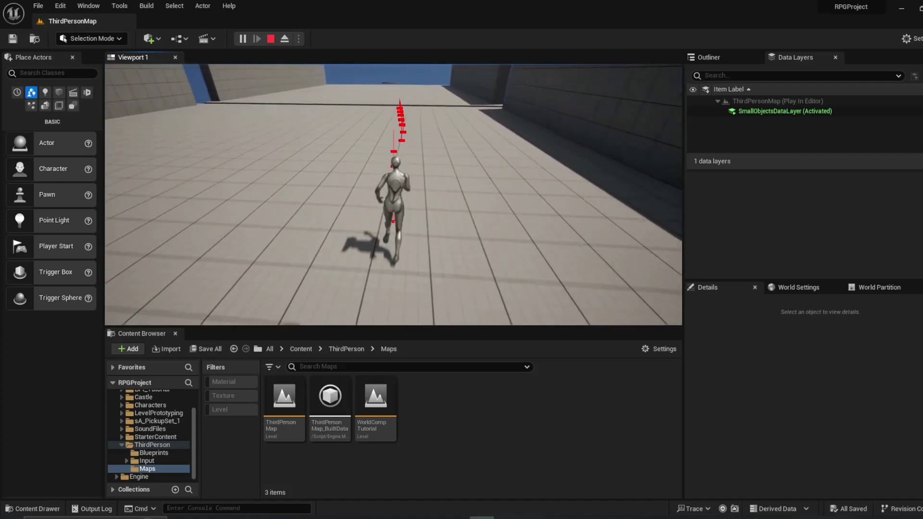
{"action": "key", "text": "w"}
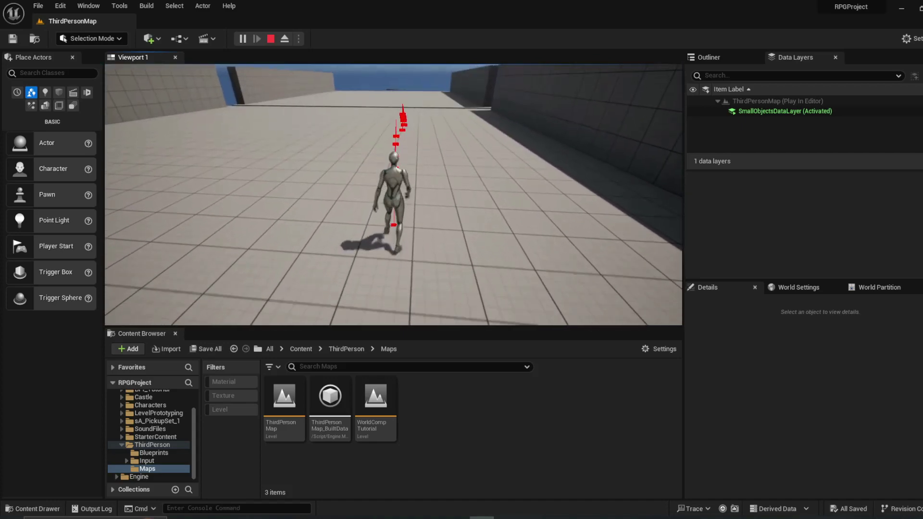
{"action": "key", "text": "w"}
- Eject from the character and raise the free camera to inspect which floors and walls are loaded around it
{"action": "key", "text": "F8"}
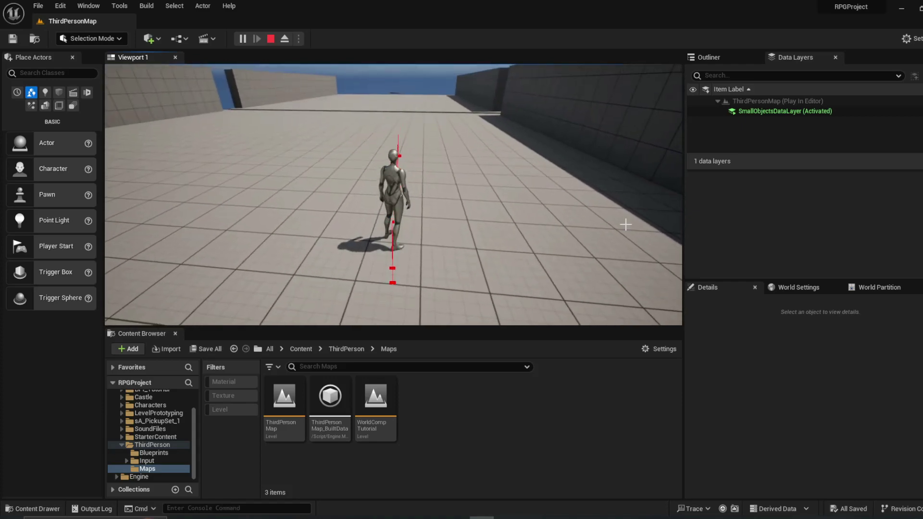
{"action": "right_click_drag", "start_coordinate": [598, 210], "coordinate": [644, 158]}
{"action": "key", "text": "s"}
{"action": "key", "text": "w"}
{"action": "key", "text": "w"}
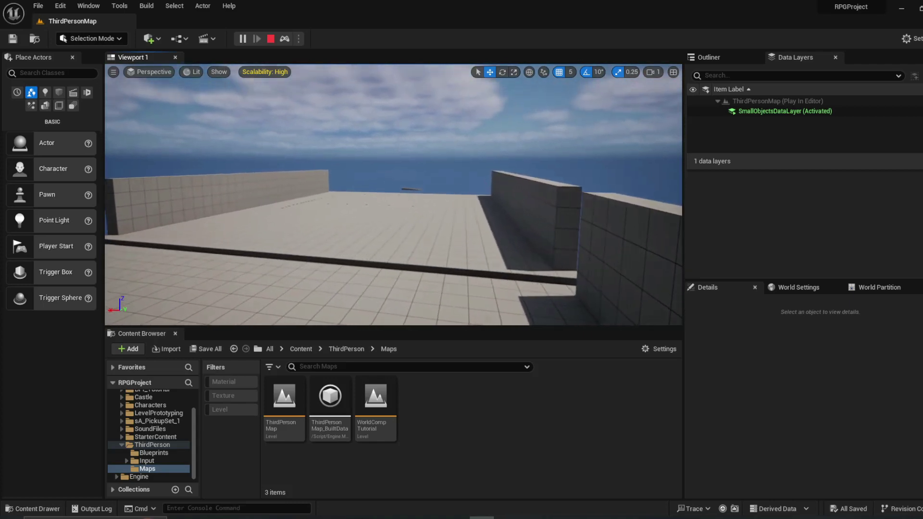
{"action": "right_click_drag", "start_coordinate": [614, 187], "coordinate": [622, 210]}
{"action": "key", "text": "a"}
{"action": "key", "text": "s"}
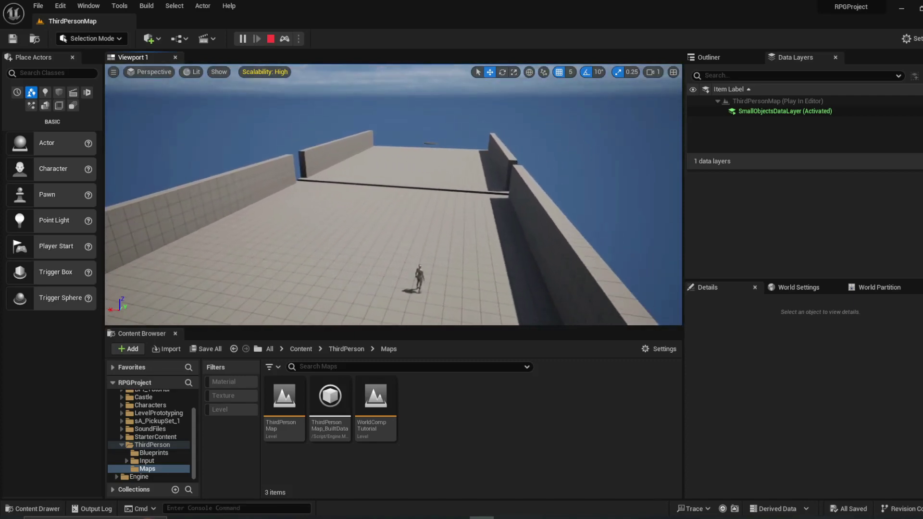
{"action": "key", "text": "w"}
{"action": "key", "text": "s"}
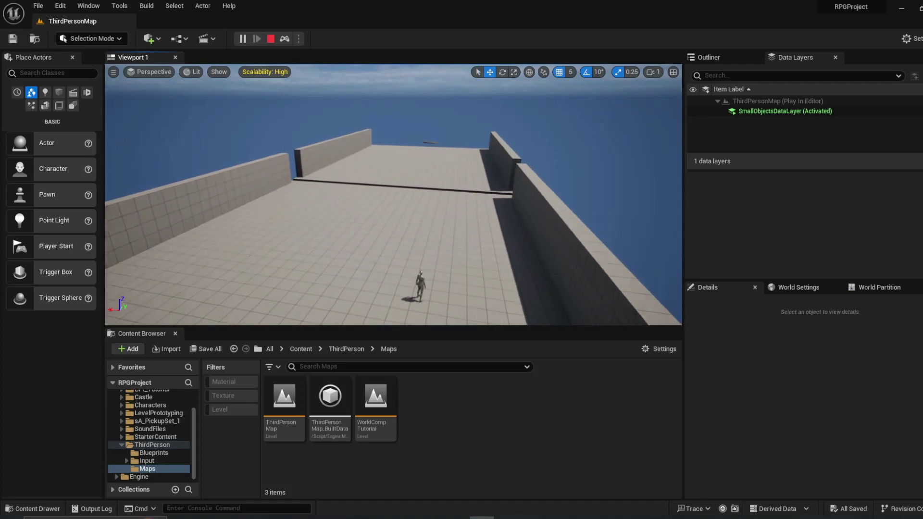
- Fly the free camera to the starting area to check whether its ramps, blue cubes and material samples stream in
{"action": "key", "text": "w"}
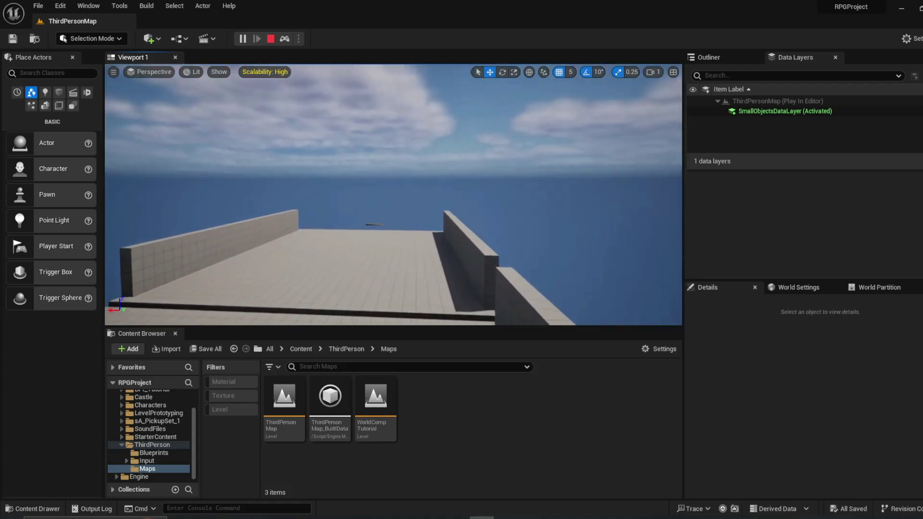
{"action": "key", "text": "w"}
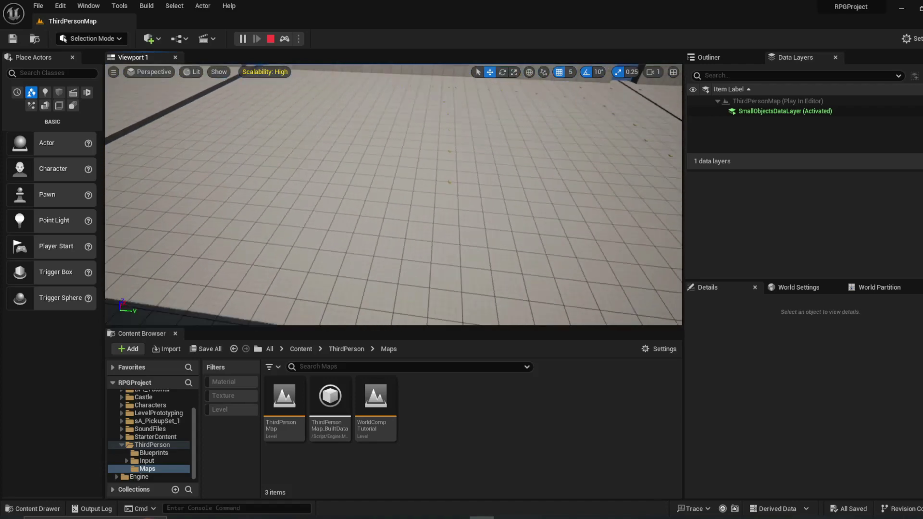
{"action": "key", "text": "w"}
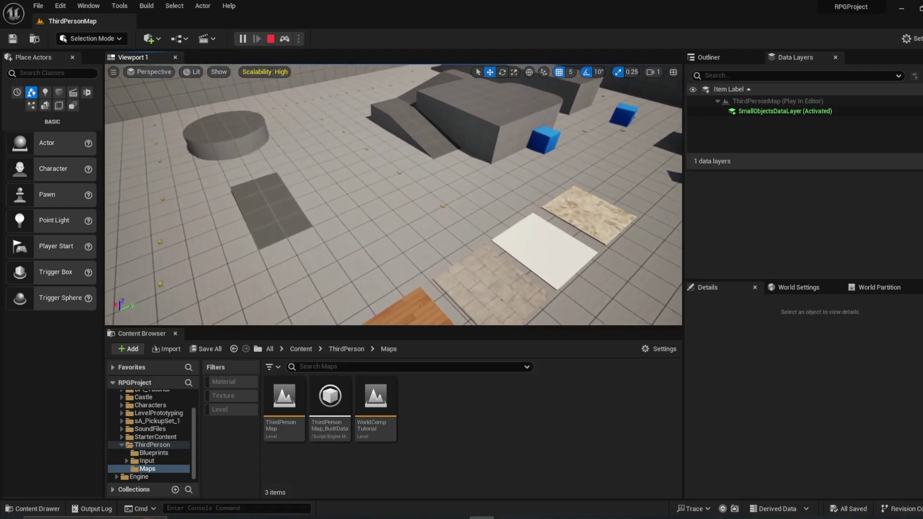
{"action": "key", "text": "a"}
{"action": "key", "text": "w"}
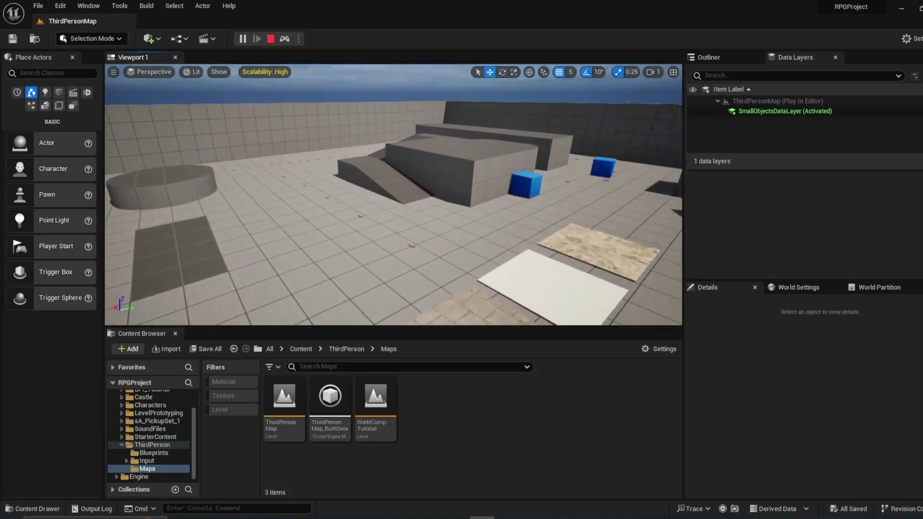
{"action": "key", "text": "s"}
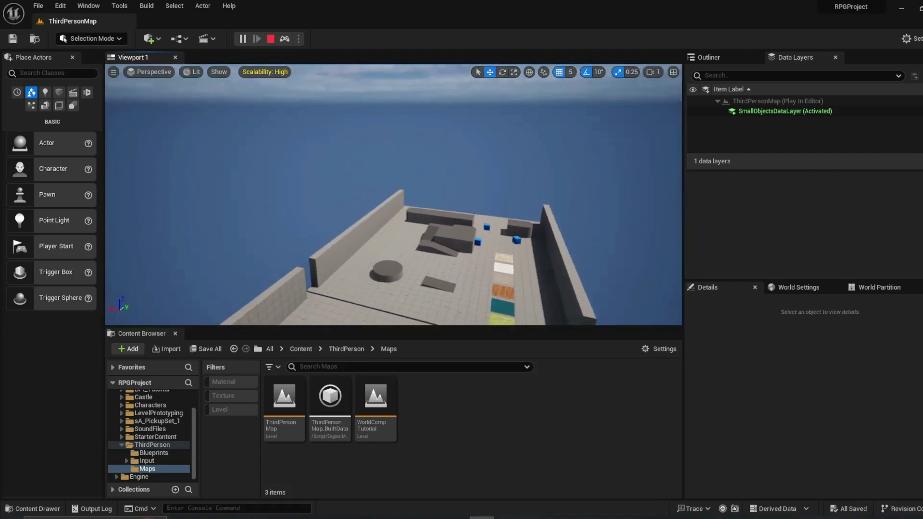
- Fly the free camera away from the starting area to check how its objects unload, and return to the character
{"action": "right_click_drag", "start_coordinate": [606, 219], "coordinate": [606, 211]}
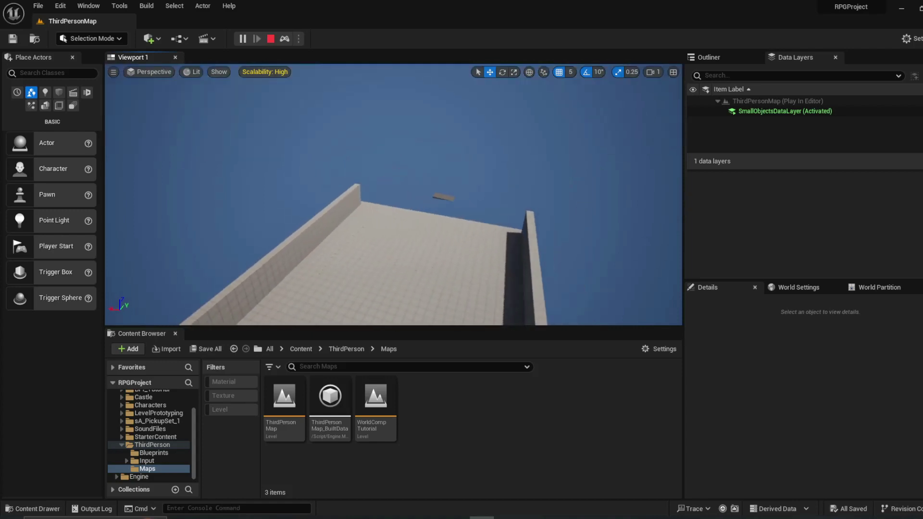
{"action": "key", "text": "s"}
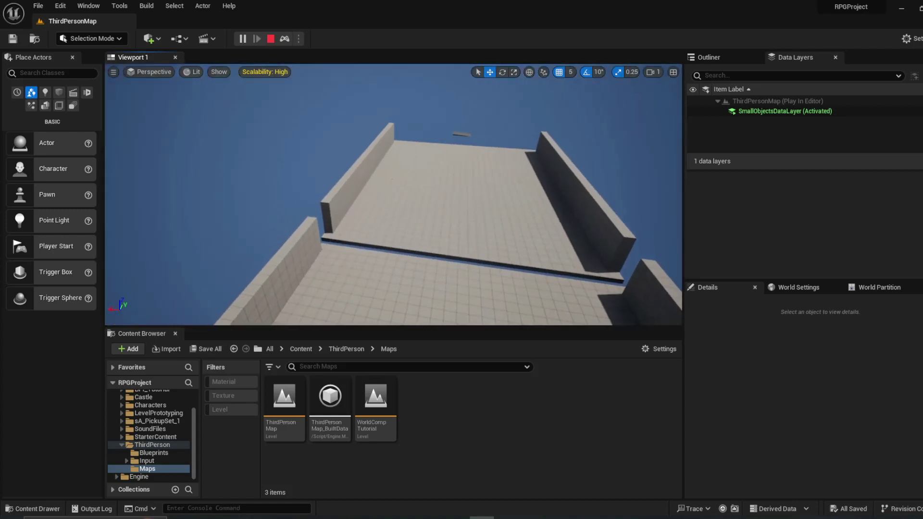
{"action": "key", "text": "d"}
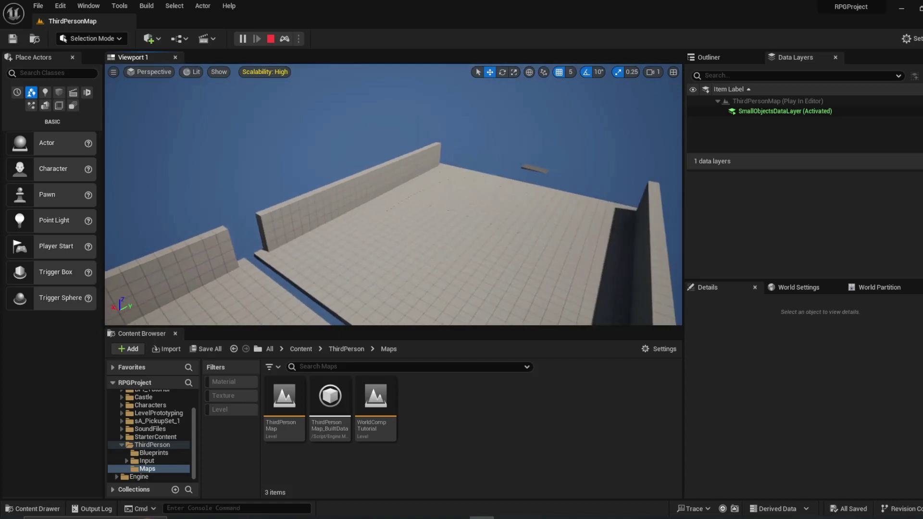
{"action": "key", "text": "w"}
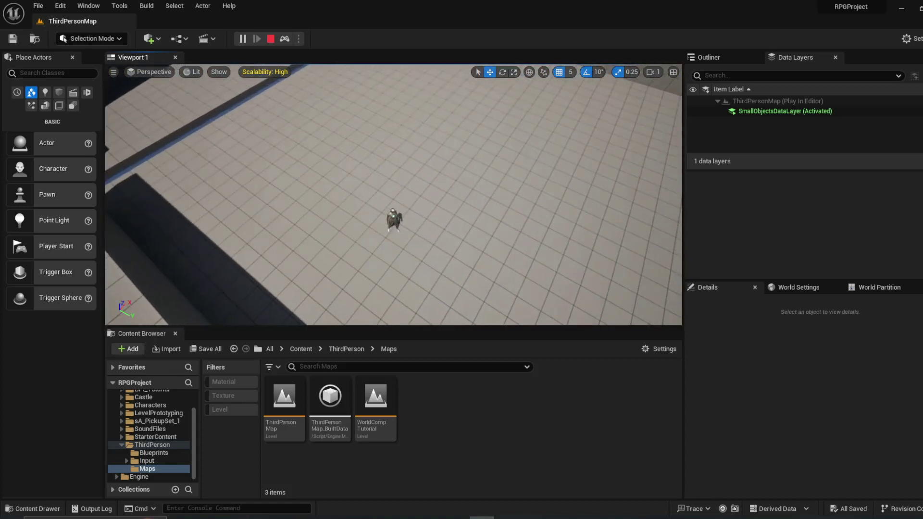
{"action": "key", "text": "a"}
{"action": "right_click_drag", "start_coordinate": [559, 233], "coordinate": [602, 207]}
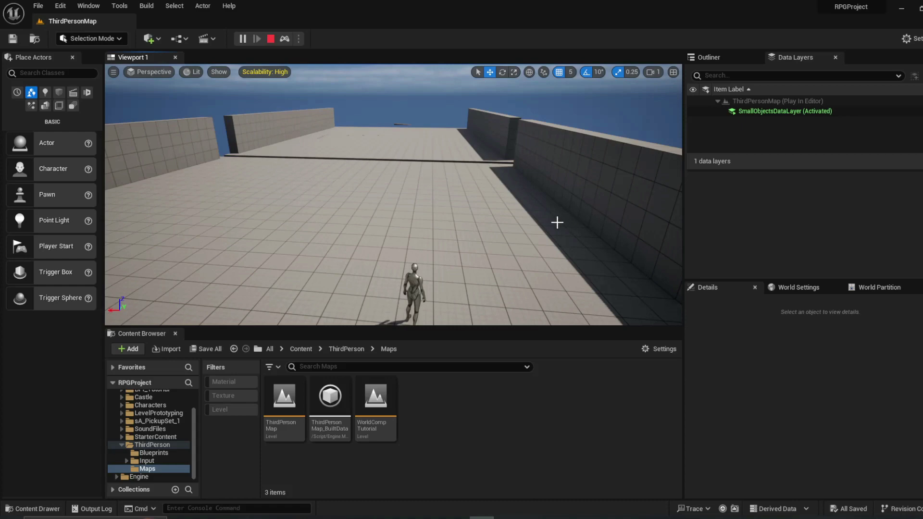
{"action": "mouse_move", "coordinate": [557, 223]}
{"action": "right_mouse_down"}
{"action": "mouse_move", "coordinate": [601, 224]}
{"action": "mouse_move", "coordinate": [559, 236]}
{"action": "mouse_move", "coordinate": [558, 222]}
{"action": "mouse_move", "coordinate": [545, 221]}
{"action": "mouse_move", "coordinate": [560, 228]}
{"action": "right_mouse_up"}
{"action": "key", "text": "a"}
{"action": "key", "text": "d"}
{"action": "key", "text": "a"}
{"action": "key", "text": "d"}
{"action": "key", "text": "a"}
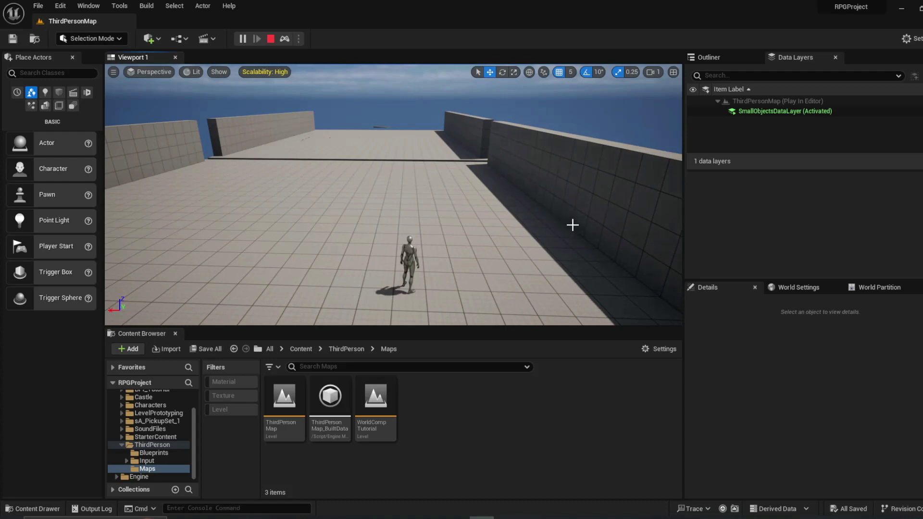
{"action": "mouse_move", "coordinate": [572, 225]}
{"action": "right_mouse_down"}
{"action": "mouse_move", "coordinate": [447, 222]}
{"action": "mouse_move", "coordinate": [570, 226]}
{"action": "right_mouse_up"}
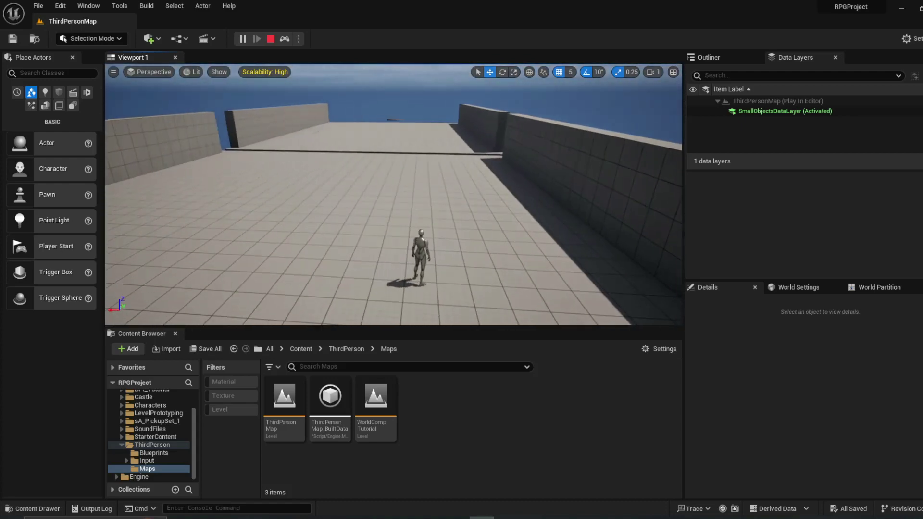